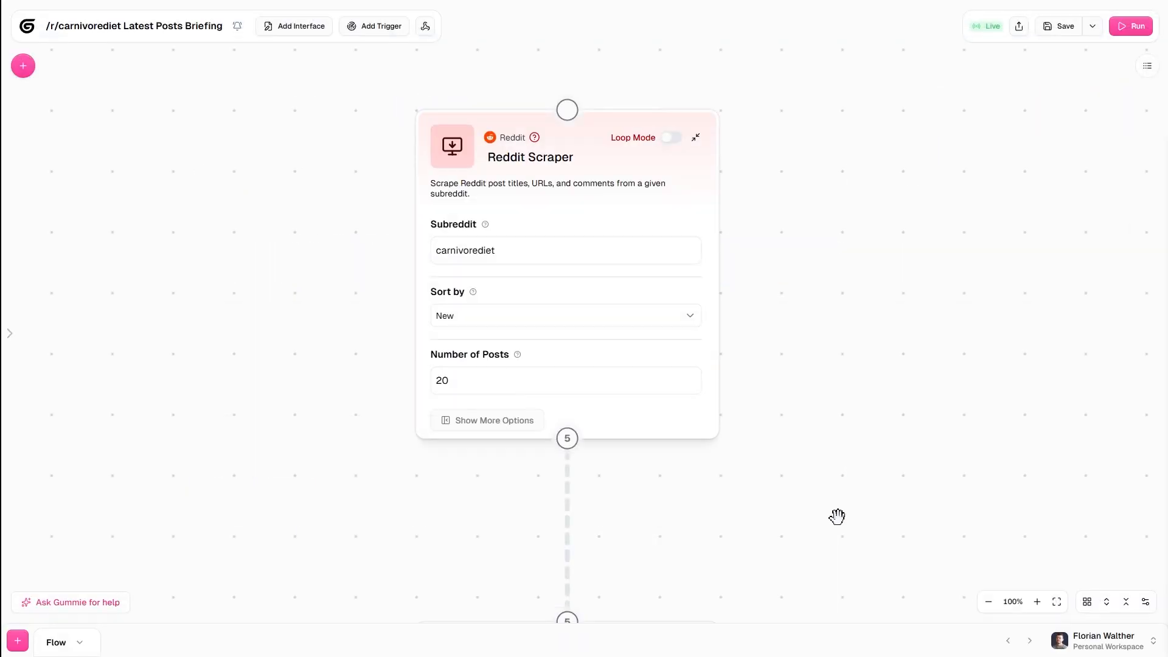
Browse the existing flows and an agent's configuration.
drag(837, 517, 829, 83)
drag(816, 491, 786, 49)
drag(790, 539, 788, 86)
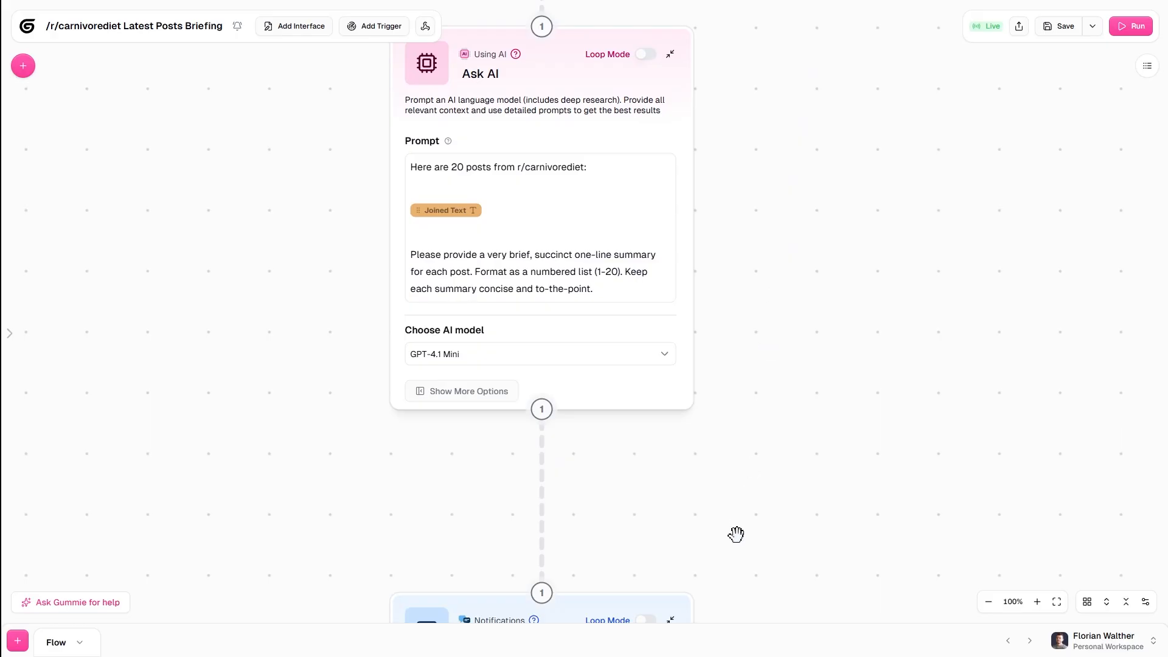
drag(737, 534, 750, 52)
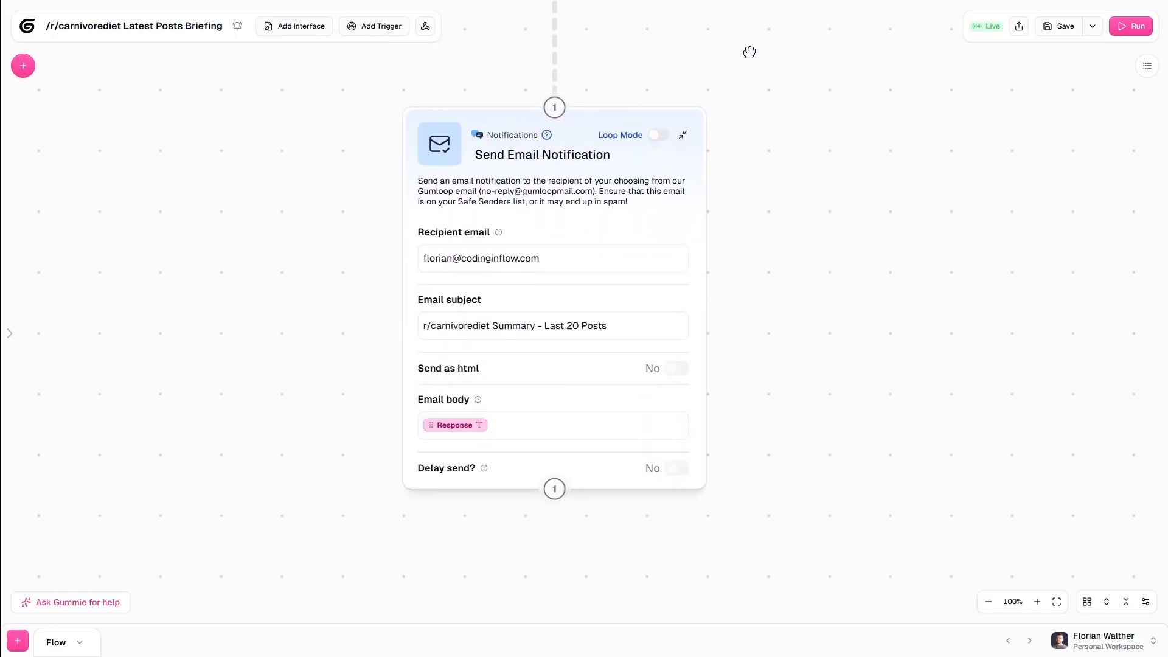
click(469, 193)
scroll(468, 197, down, 5)
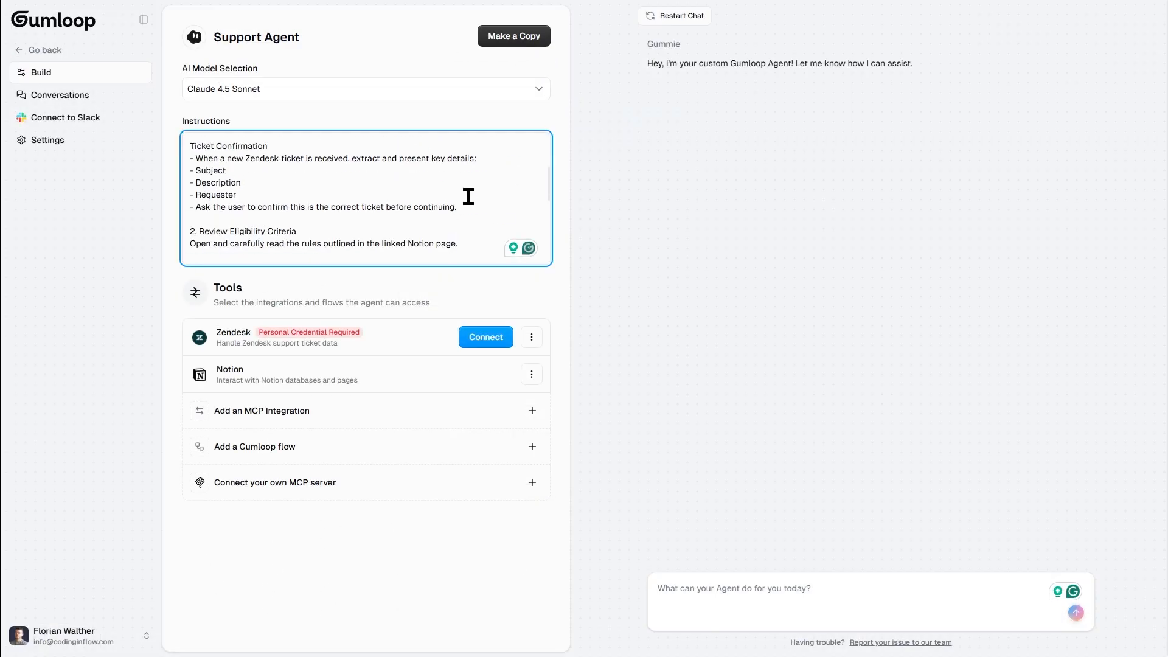
scroll(467, 216, down, 5)
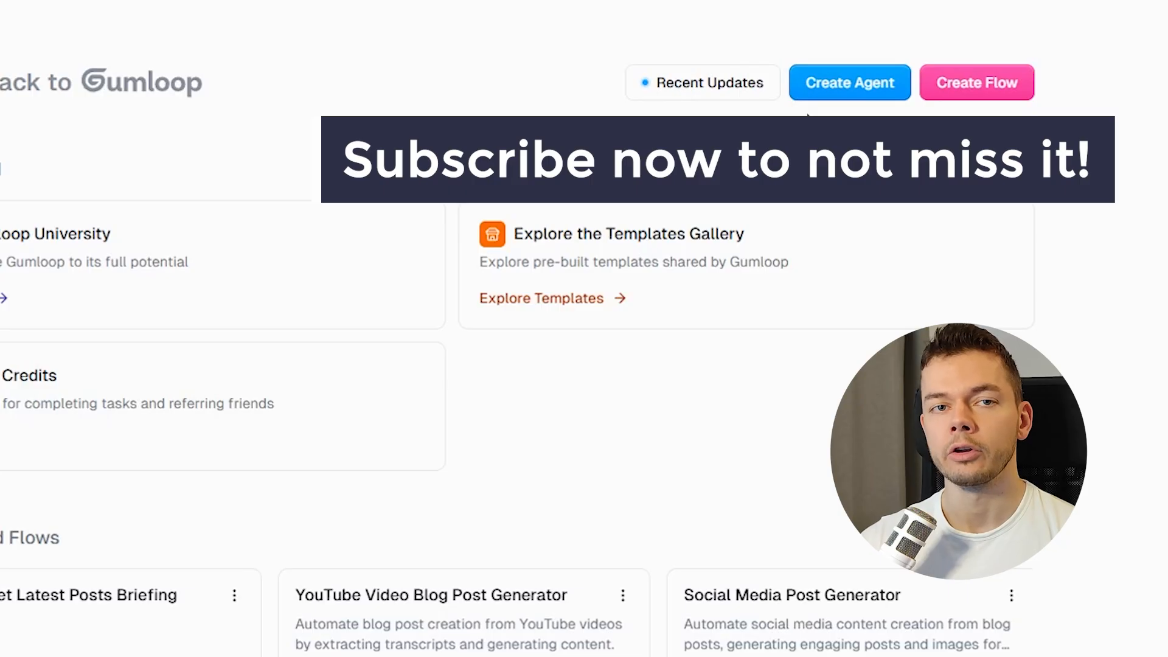
Create a new blank flow.
click(1001, 96)
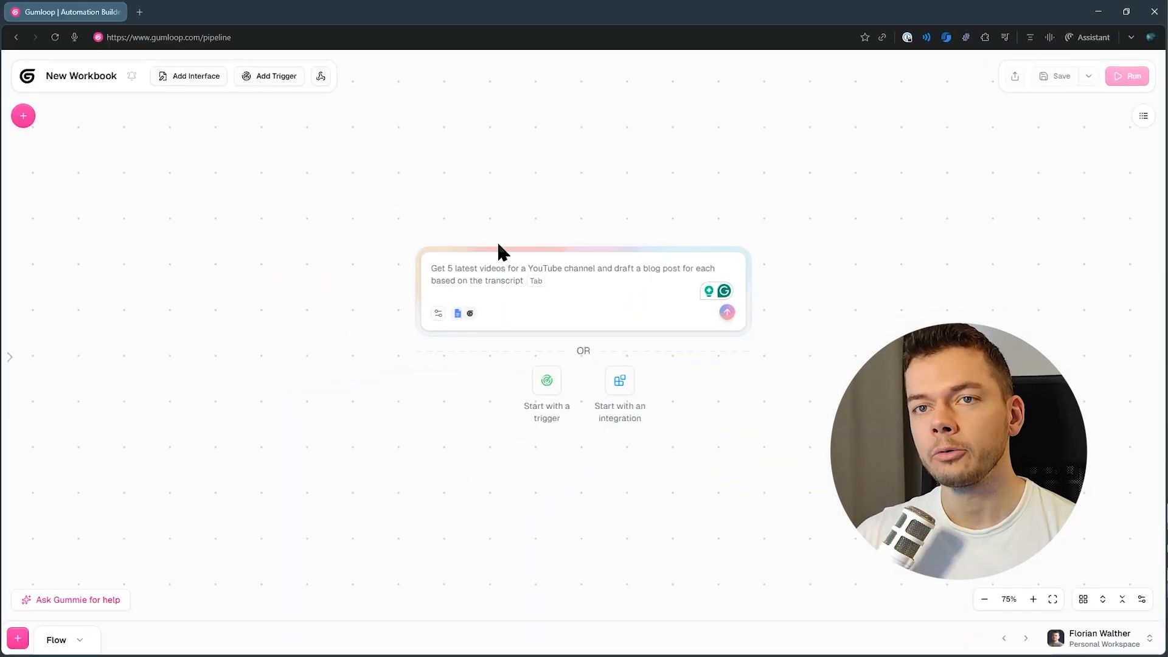
click(23, 116)
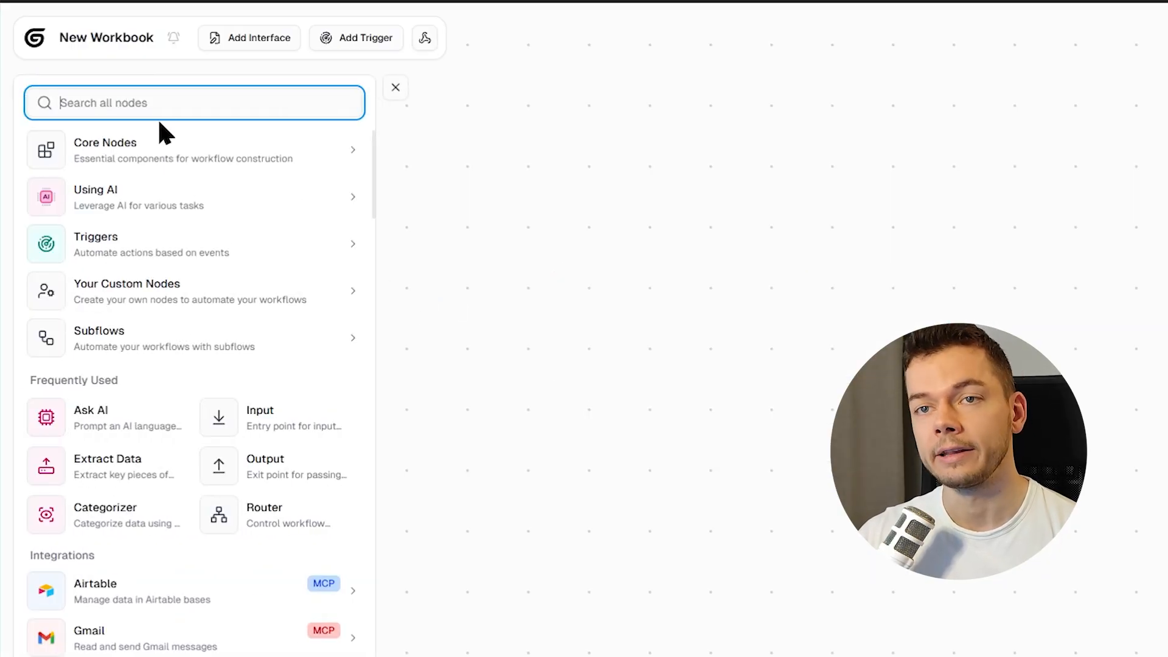
click(396, 89)
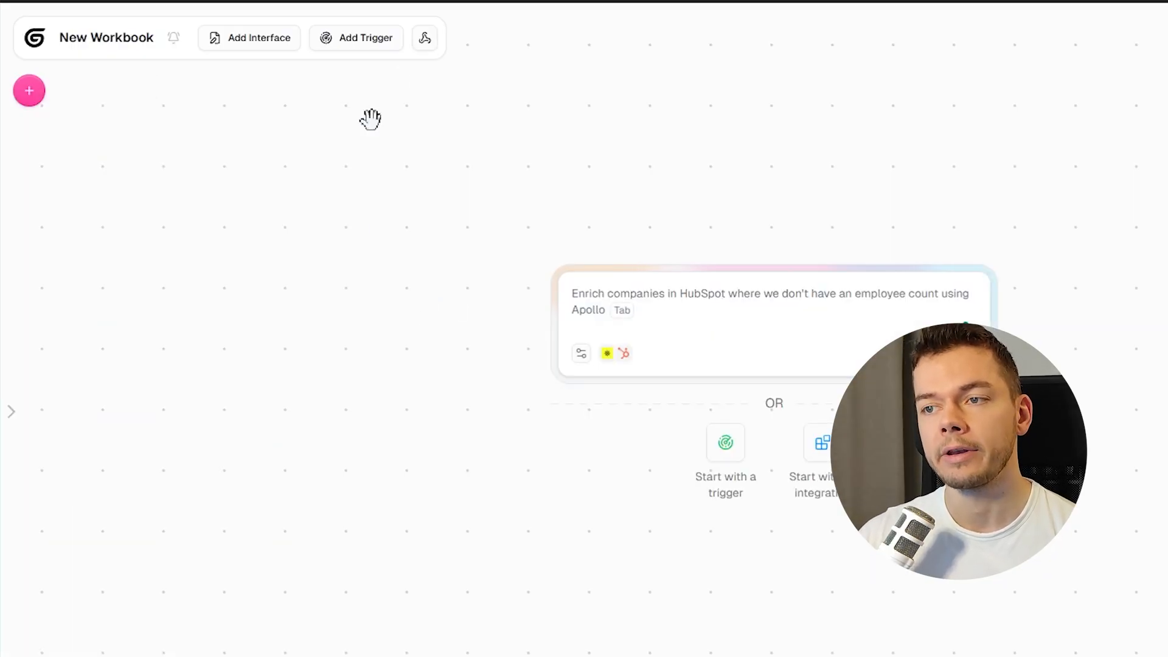
Submit the prompt: Whenever I create a meeting in my Google Calendar, research the attendee and their company online, then draft a personalized welcome email in Gmail.
click(736, 286)
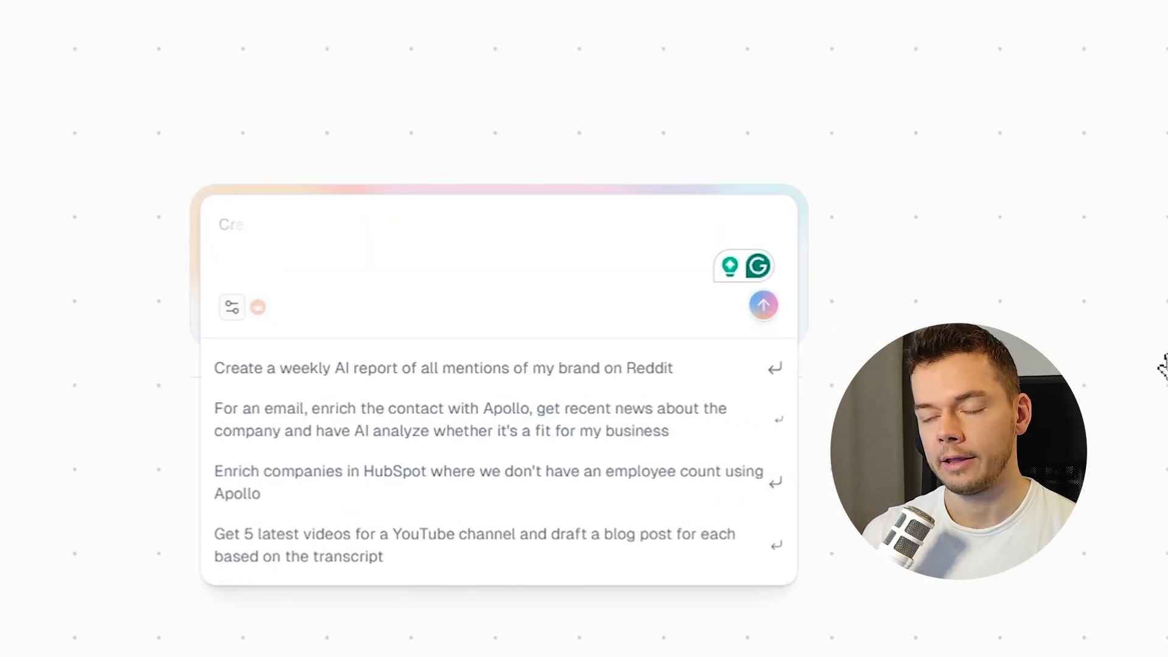
text(Whenever I create a meeting in my Google Calendar, research the attendee and their company online, then draft a warm, personalized welcome email in my Gmail account.)
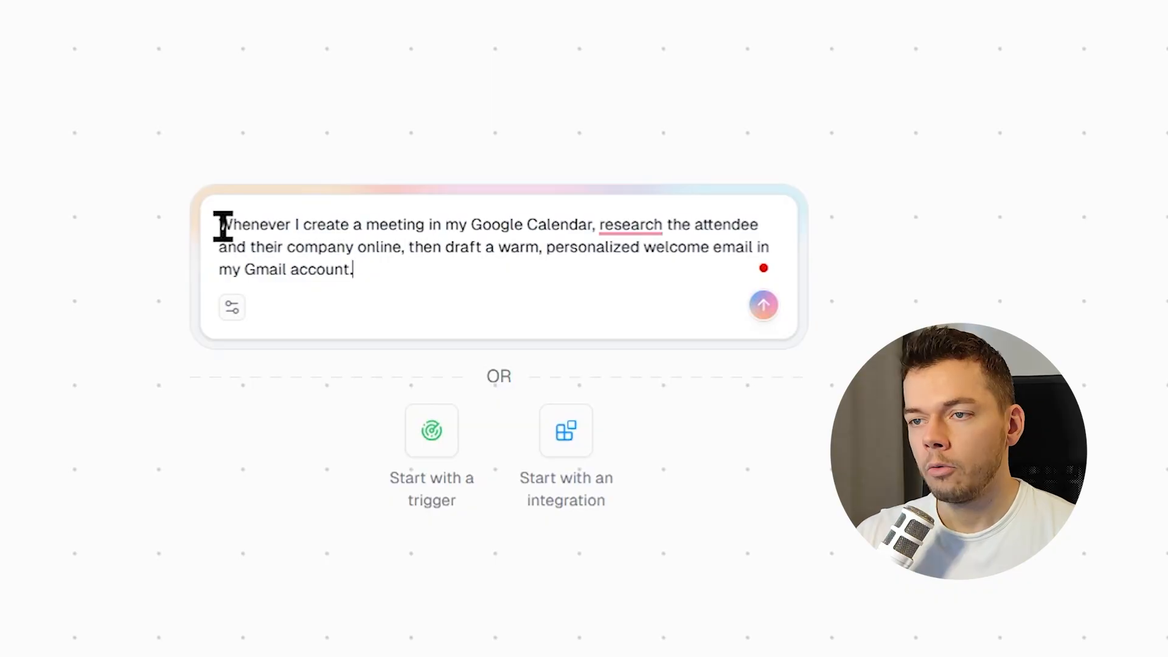
drag(220, 226, 703, 262)
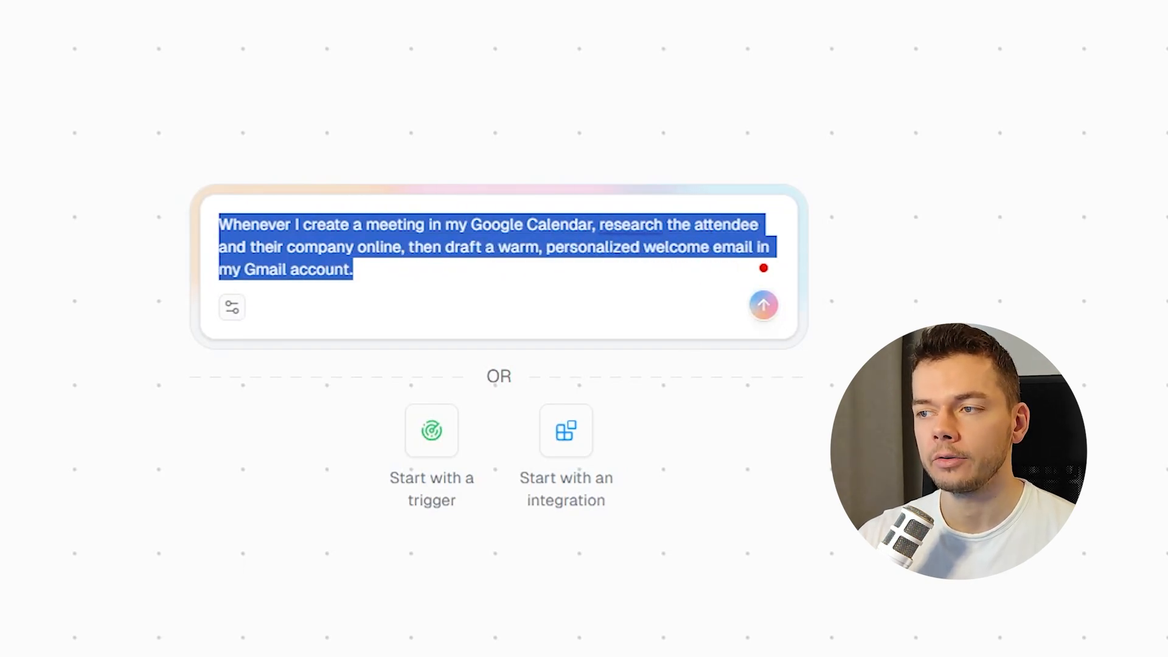
click(764, 305)
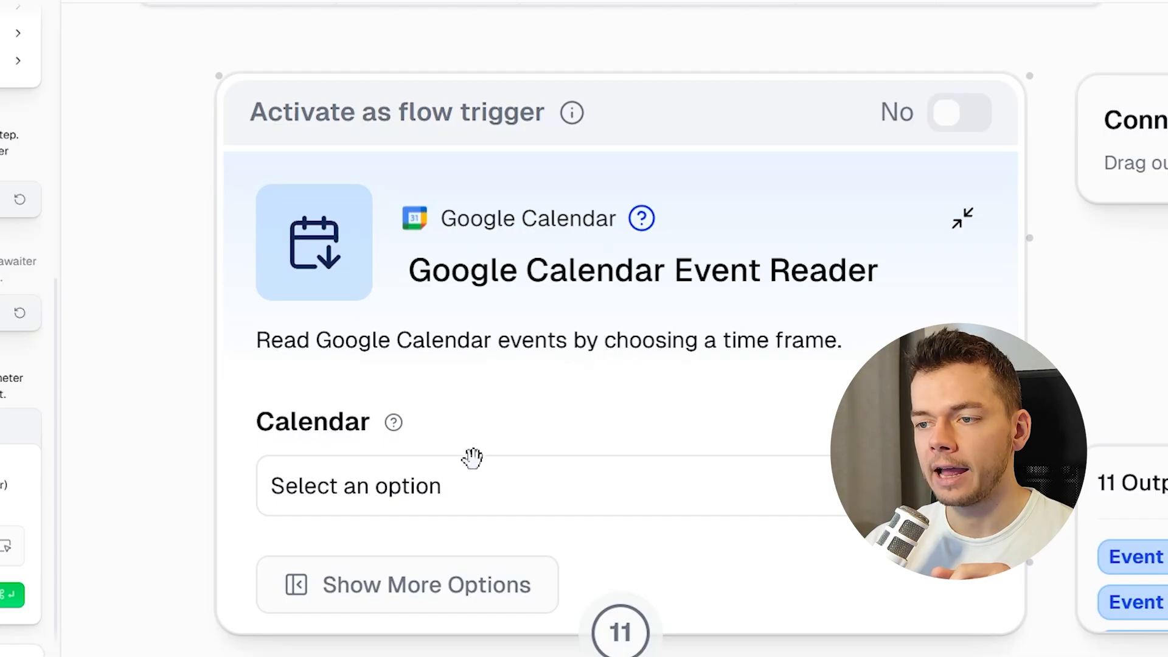
Select the account's Gmail calendar in the Google Calendar Event Reader node.
click(473, 487)
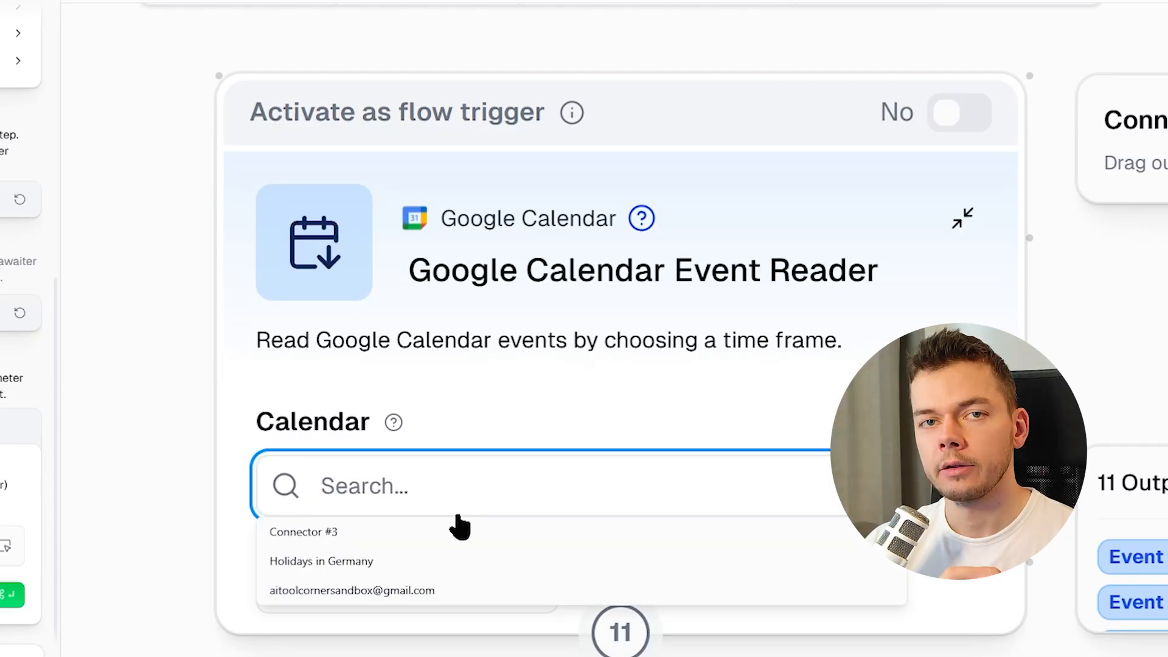
click(402, 590)
drag(493, 553, 365, 309)
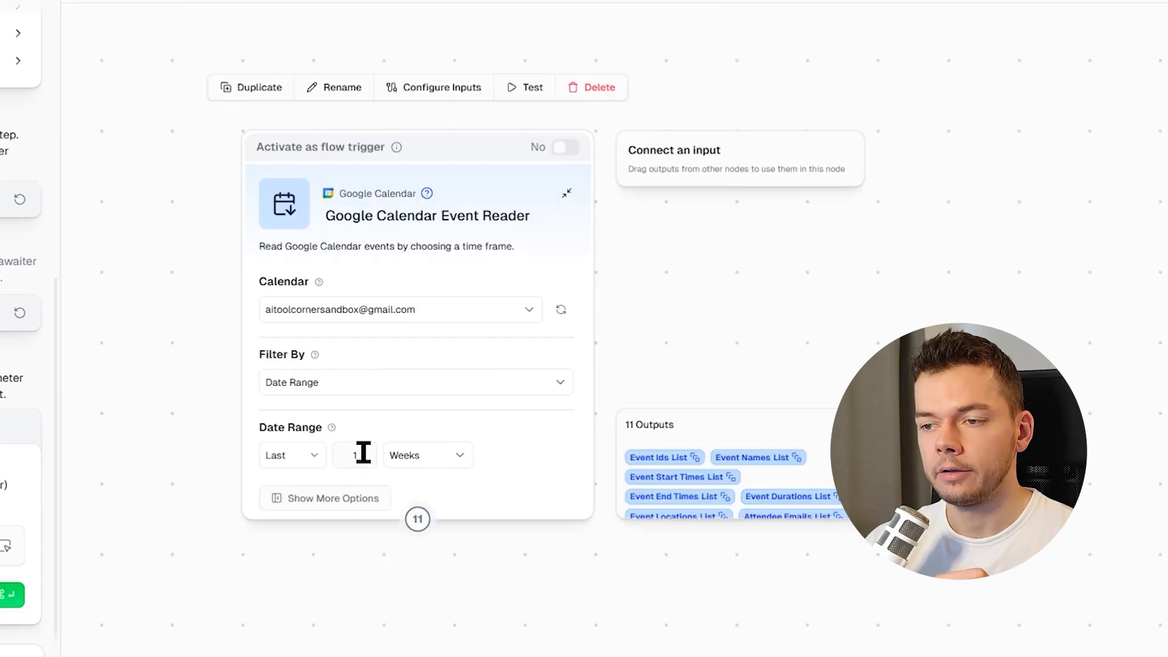
click(368, 596)
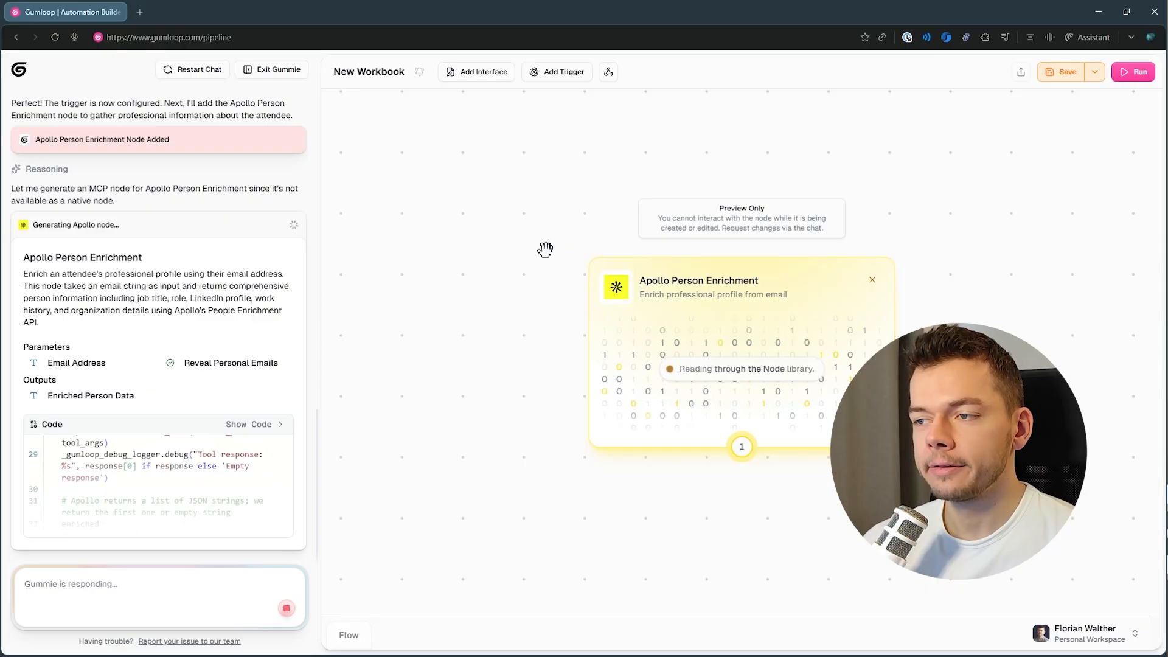
Save and continue with the generated Apollo Person Enrichment node.
scroll(587, 240, down, 5)
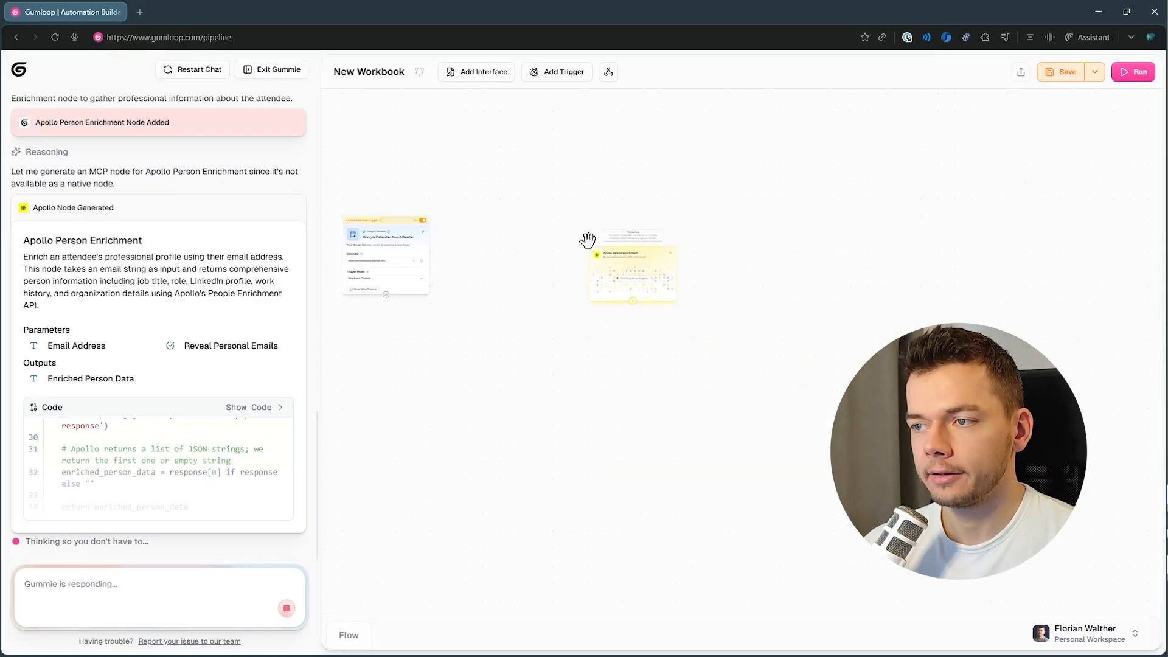
drag(522, 336, 578, 354)
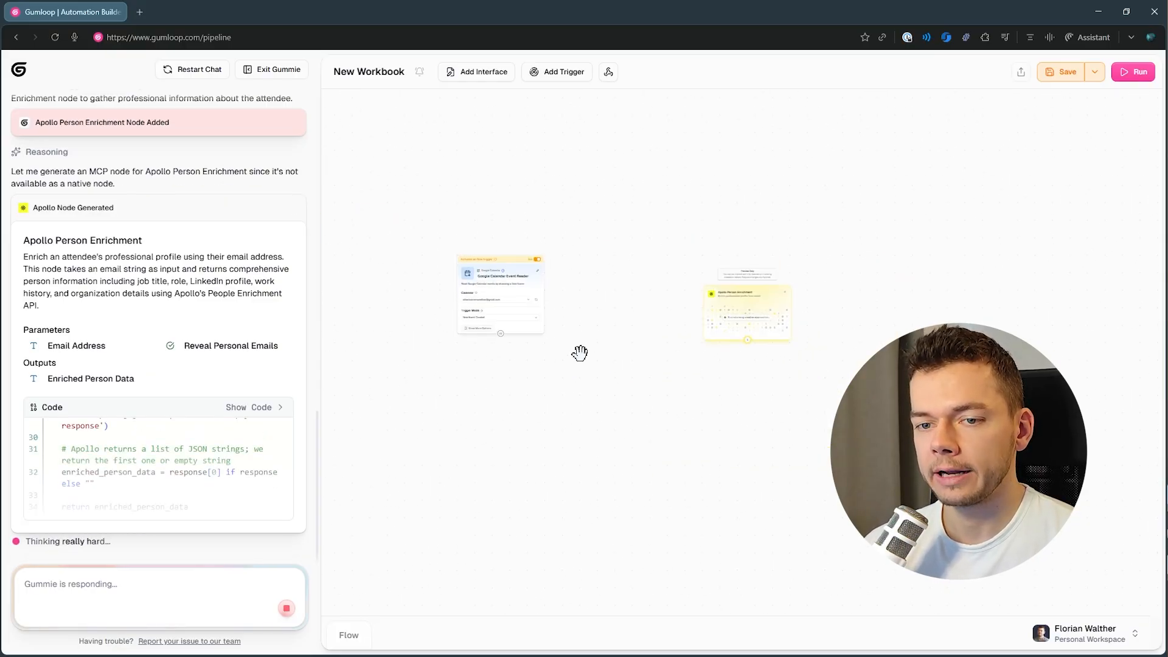
scroll(579, 353, up, 3)
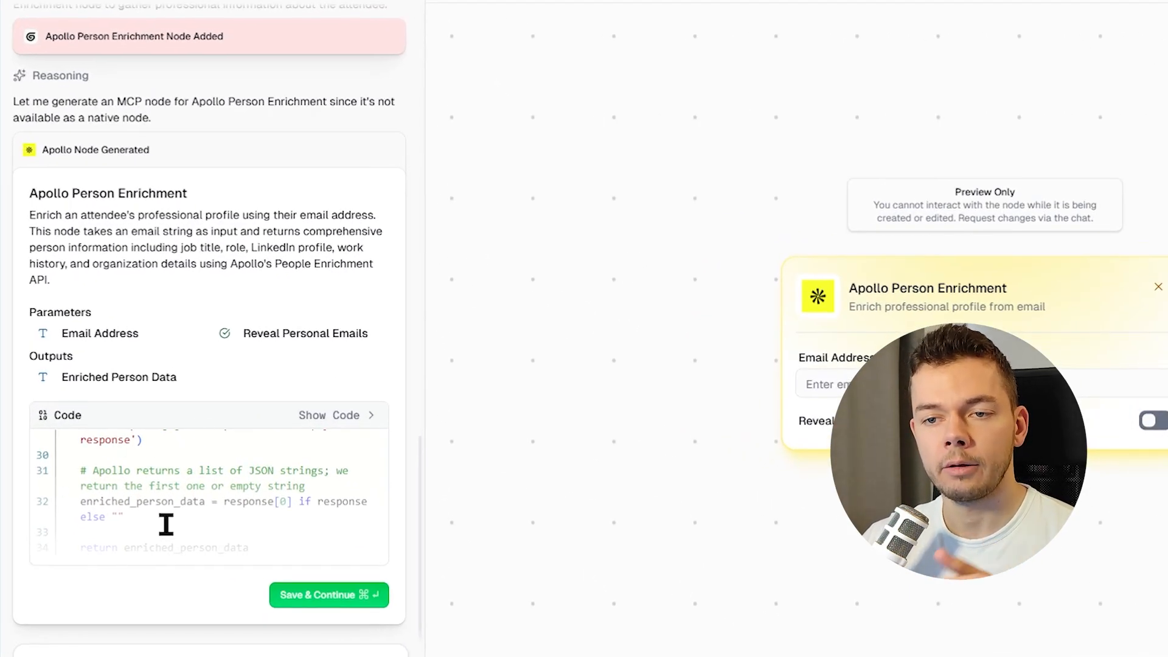
click(363, 599)
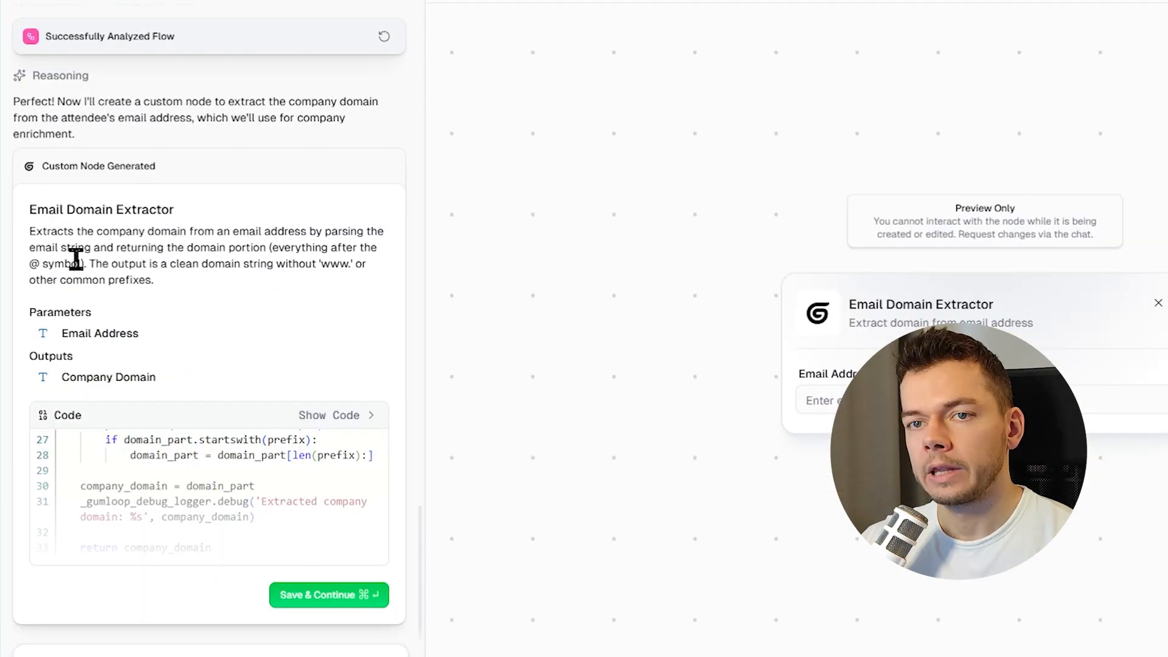
Save and continue with the generated Email Domain Extractor node.
click(320, 597)
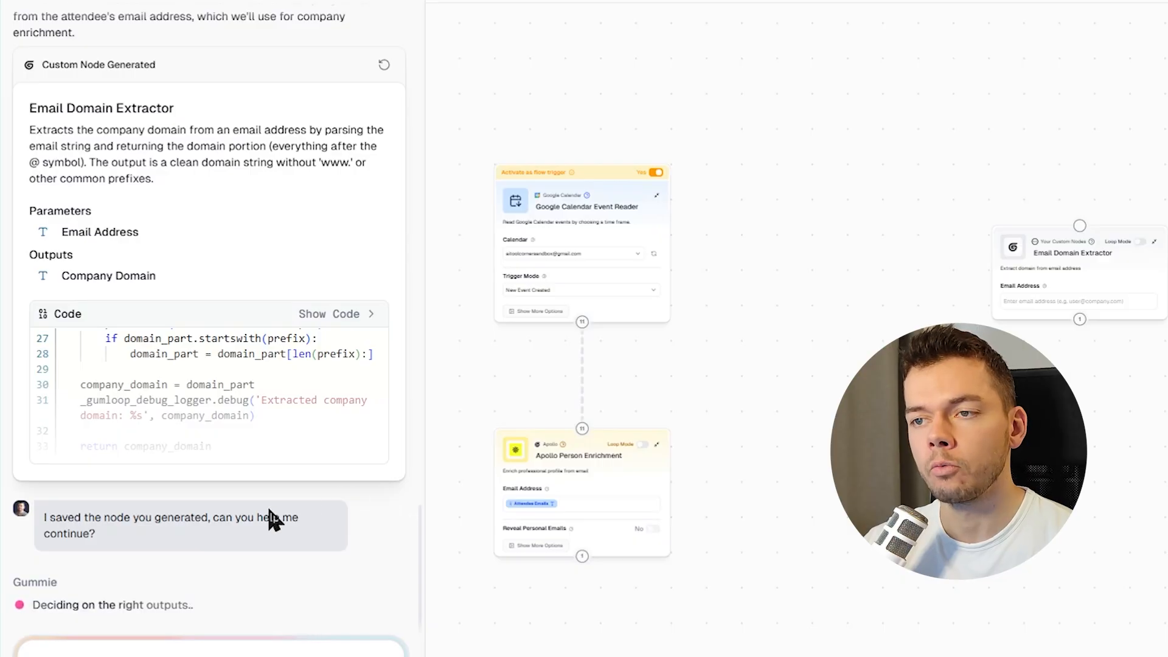
drag(723, 370, 894, 345)
scroll(753, 243, up, 6)
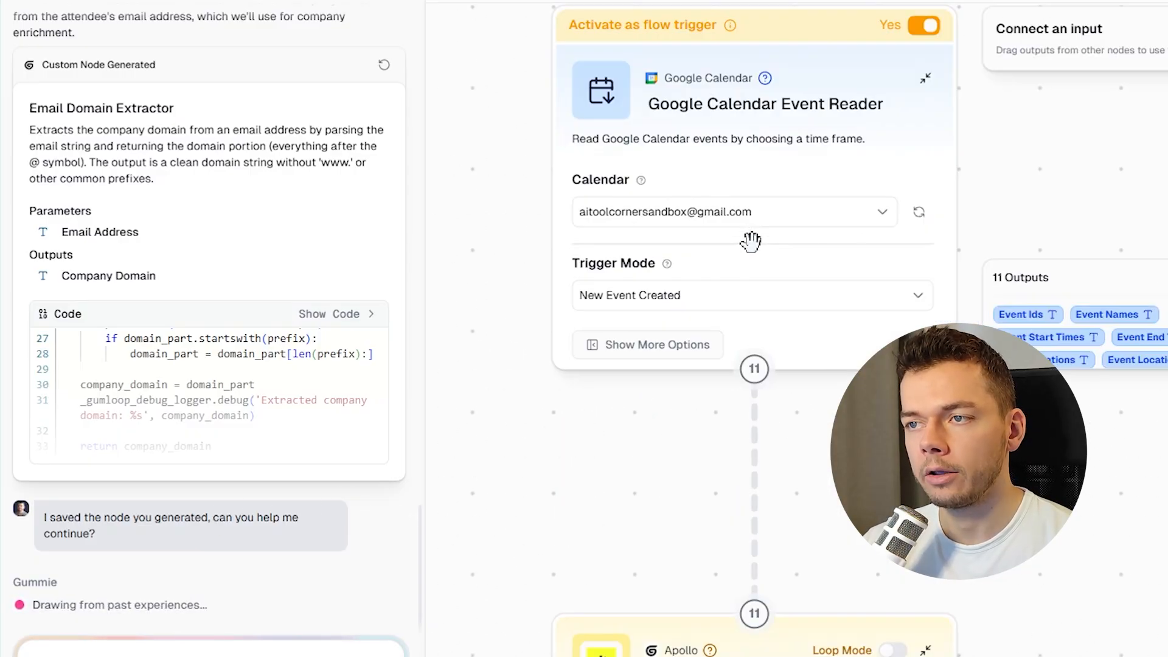
Inspect the trigger and Apollo Person Enrichment node settings on the canvas.
scroll(788, 375, down, 2)
scroll(894, 261, down, 3)
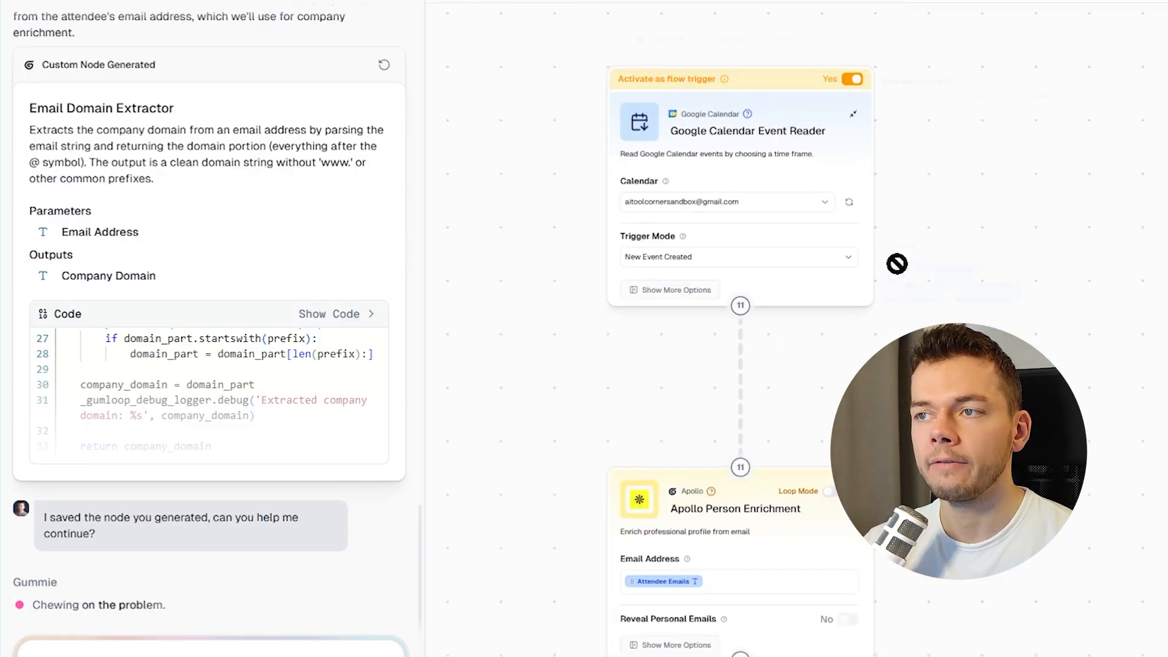
scroll(706, 274, down, 3)
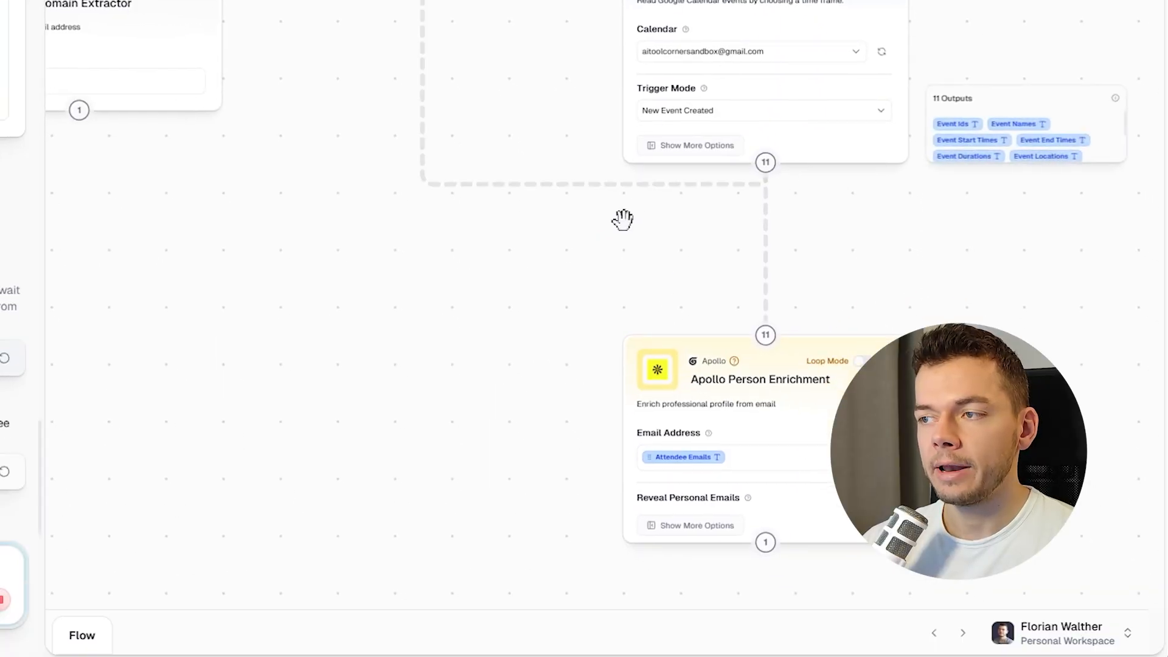
scroll(594, 363, up, 5)
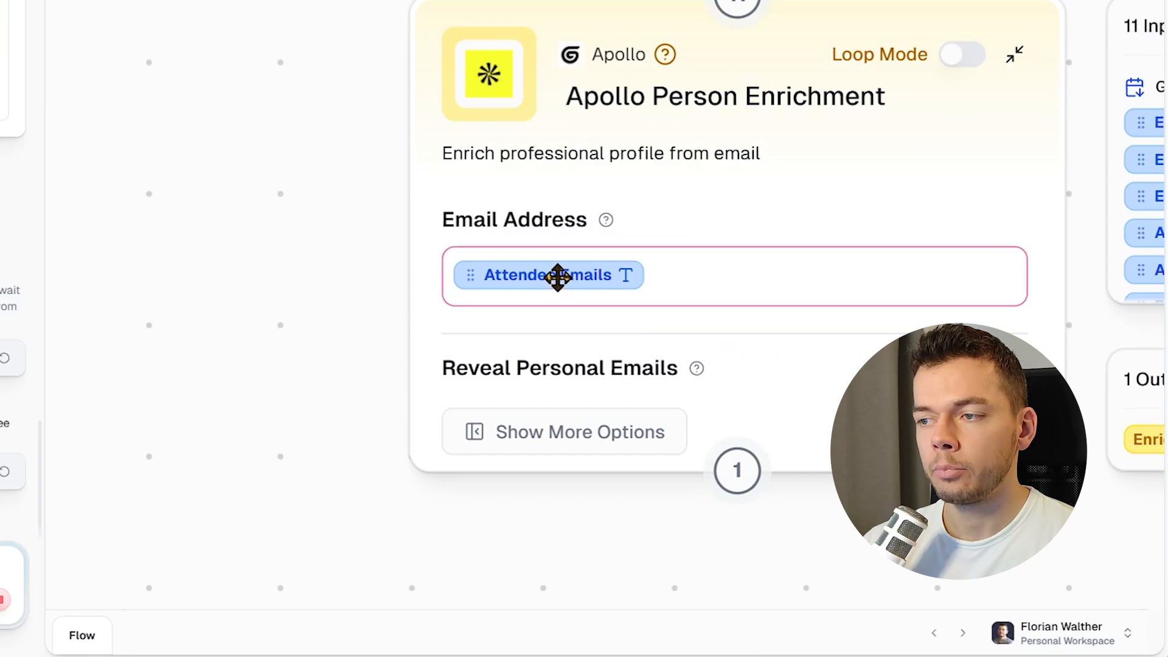
scroll(329, 109, down, 8)
drag(383, 71, 672, 391)
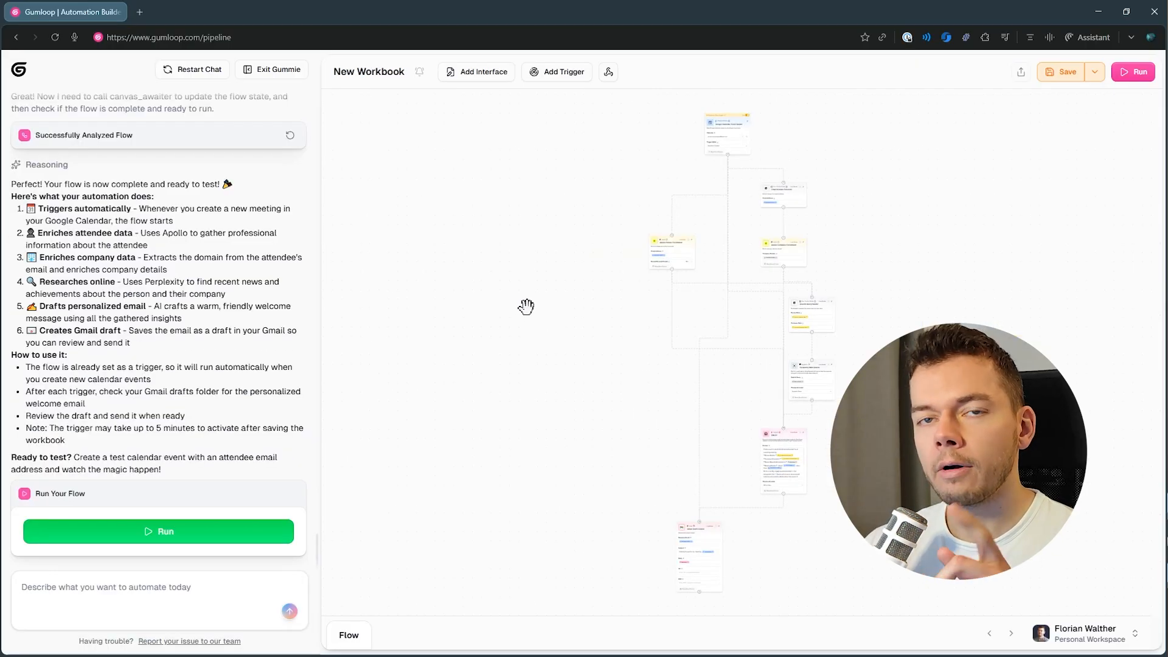
Survey the completed flow's nodes from the calendar trigger downward.
scroll(647, 159, up, 3)
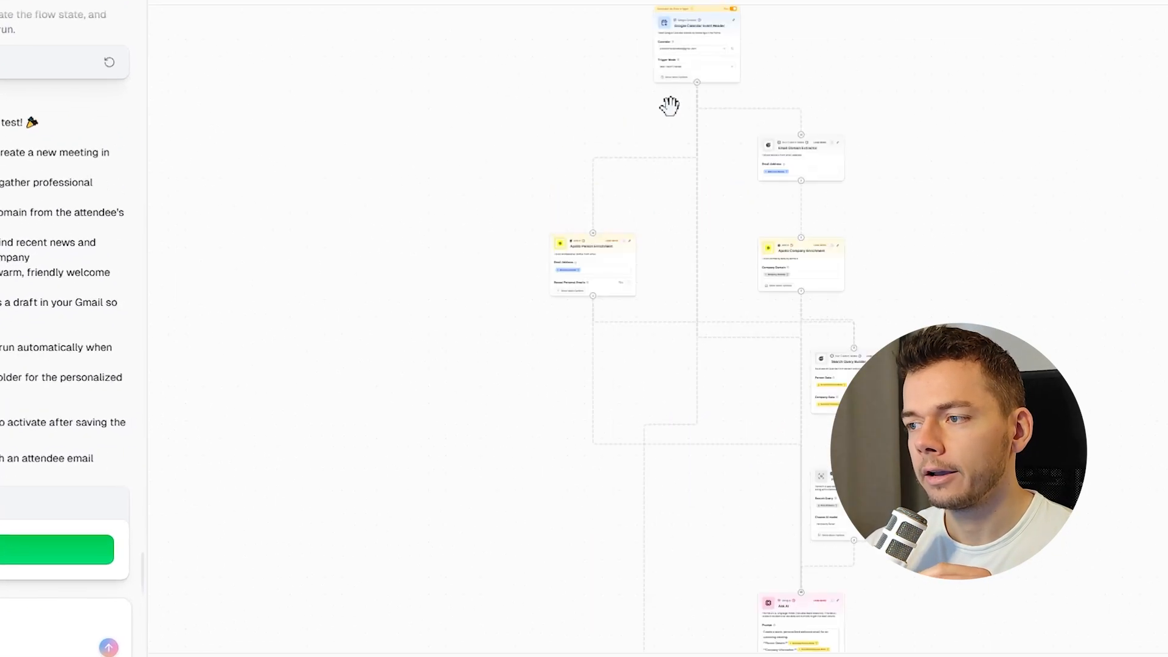
drag(669, 201, 598, 376)
scroll(622, 284, up, 5)
drag(555, 174, 538, 327)
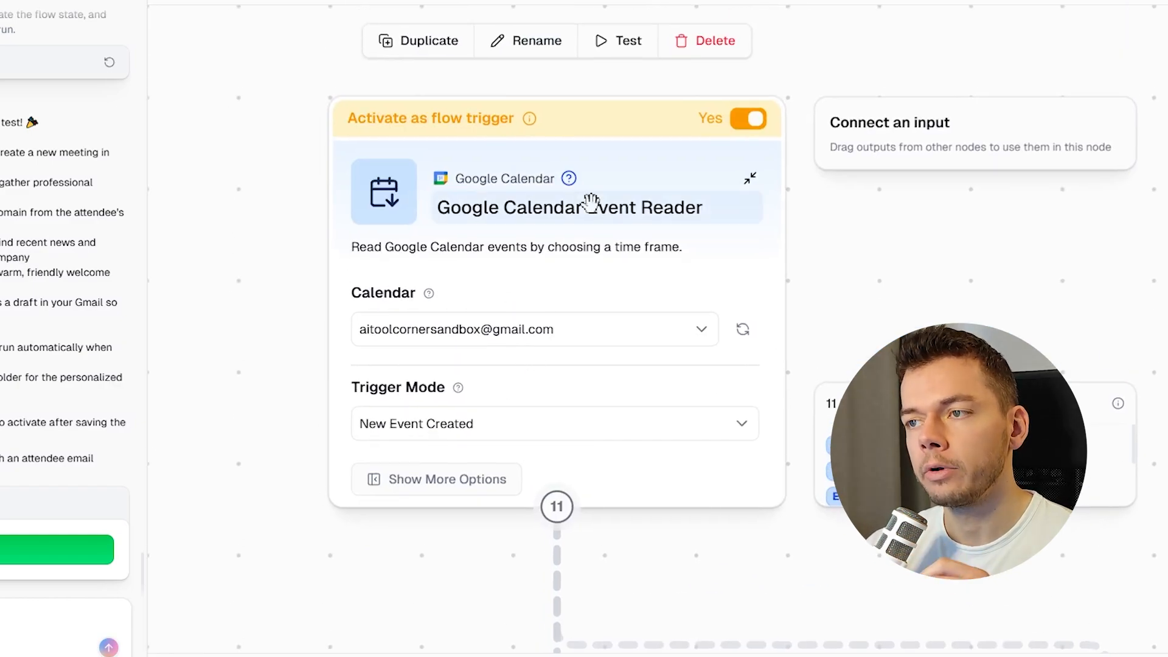
scroll(475, 194, down, 5)
drag(475, 480, 453, 177)
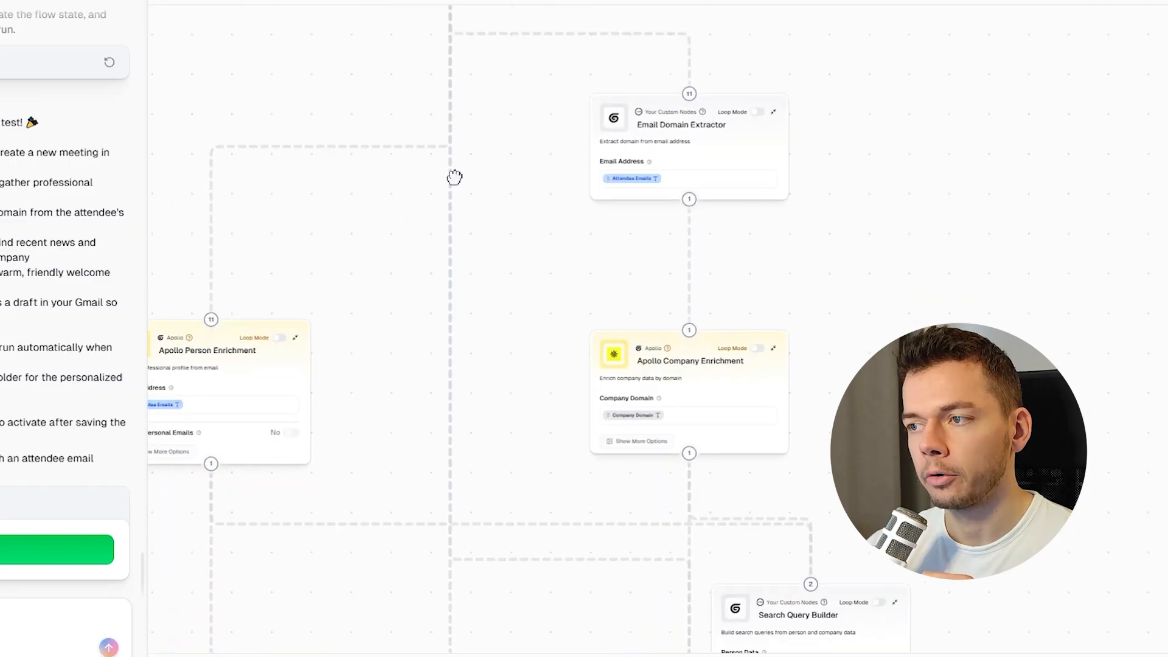
scroll(452, 179, up, 2)
scroll(451, 186, down, 2)
scroll(451, 187, down, 2)
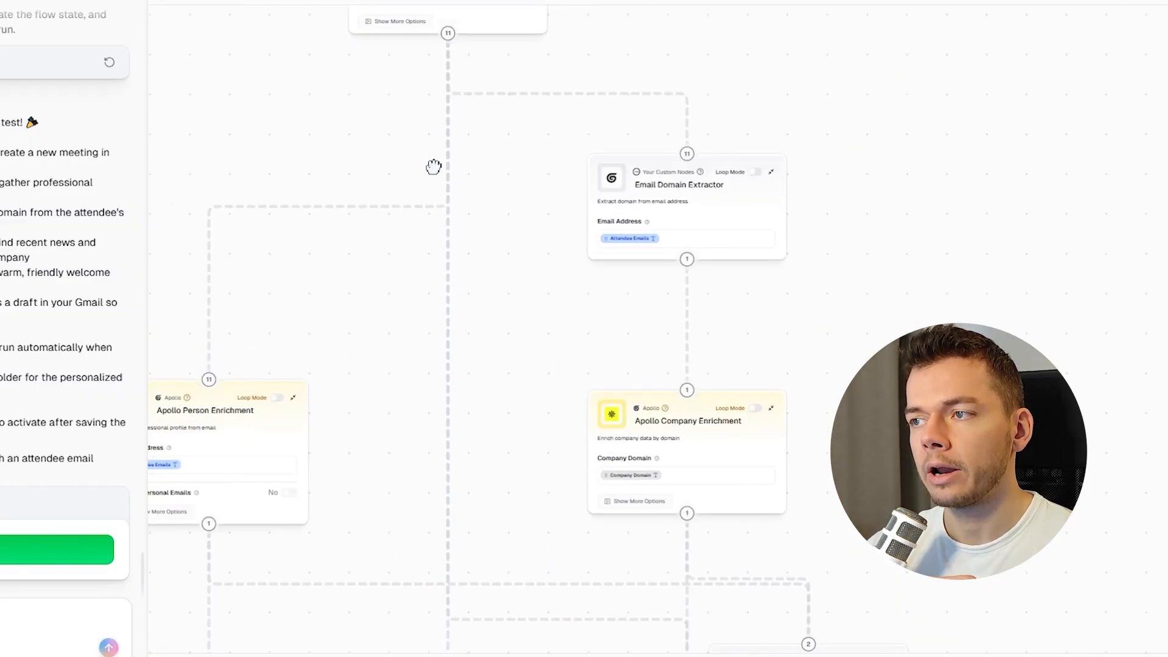
scroll(521, 203, up, 4)
Inspect the inputs of the Apollo Person Enrichment and Email Domain Extractor nodes.
click(385, 339)
drag(164, 246, 217, 292)
scroll(217, 293, up, 5)
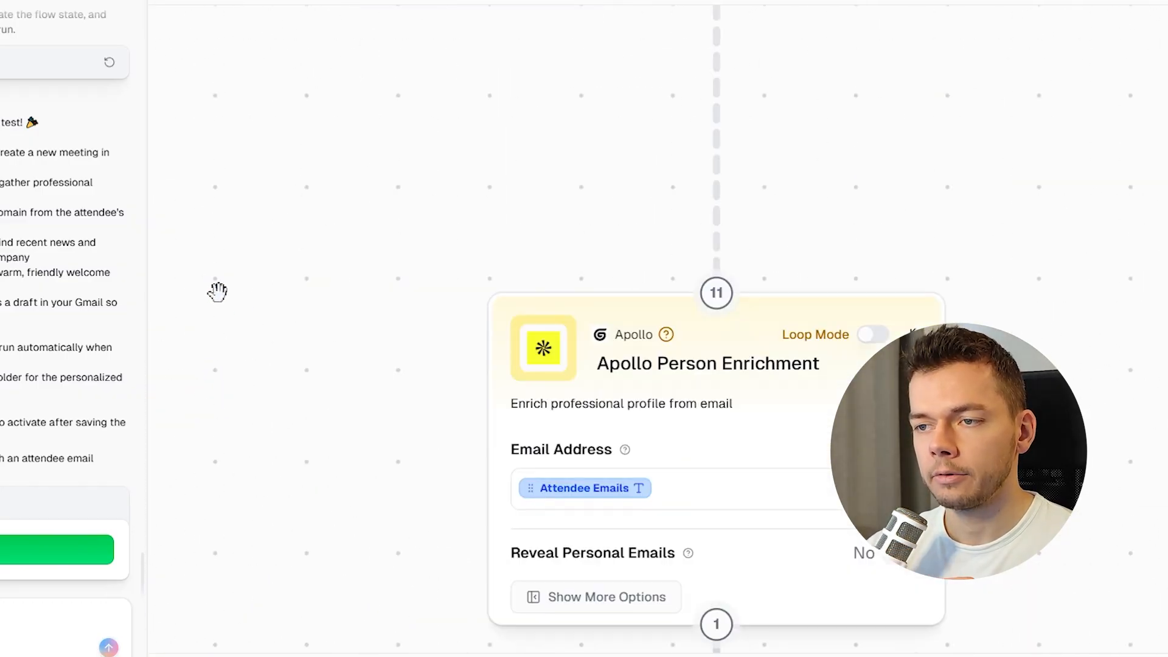
drag(348, 379, 183, 250)
scroll(295, 253, down, 3)
click(437, 371)
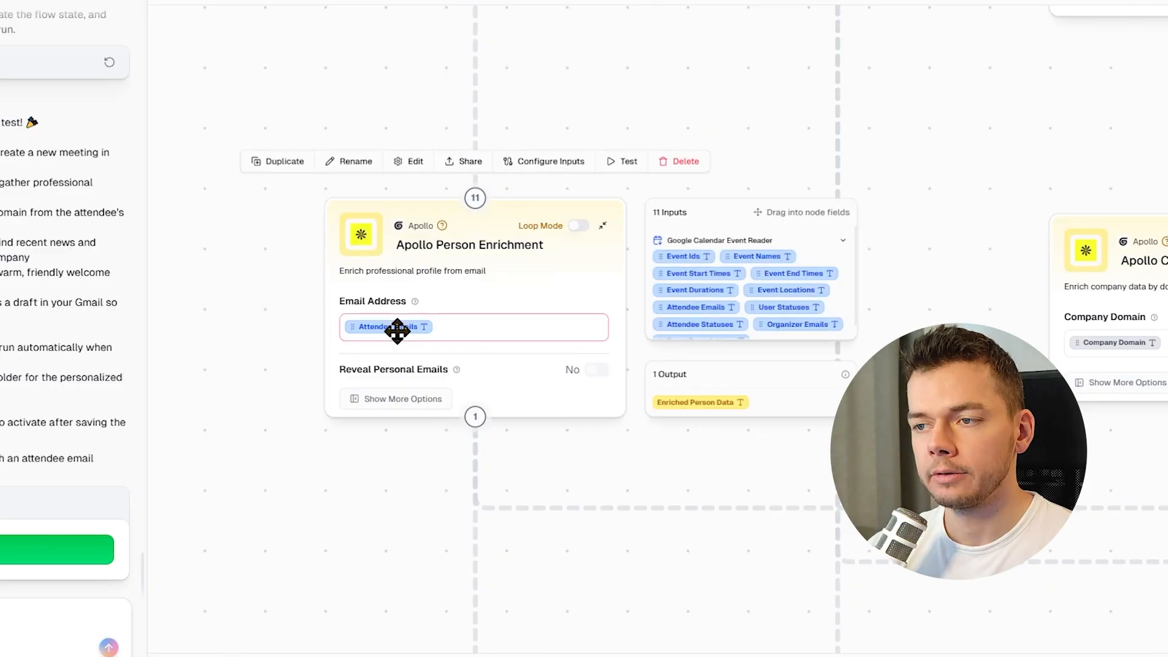
click(895, 96)
drag(788, 94, 389, 367)
drag(623, 170, 411, 248)
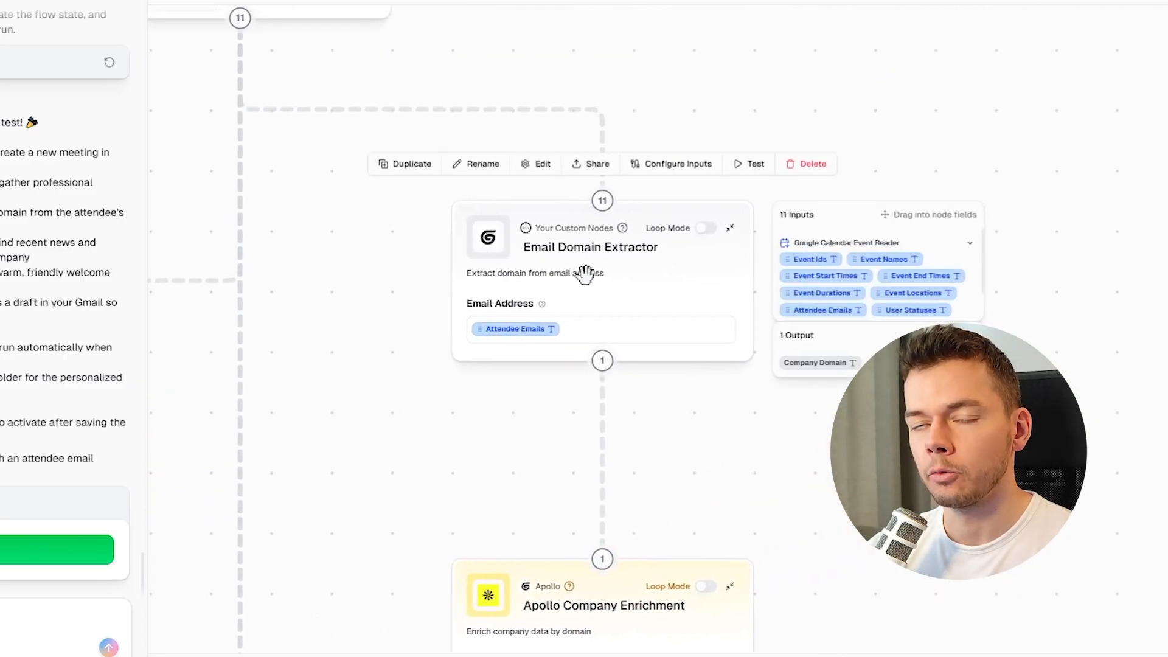
drag(391, 595, 423, 201)
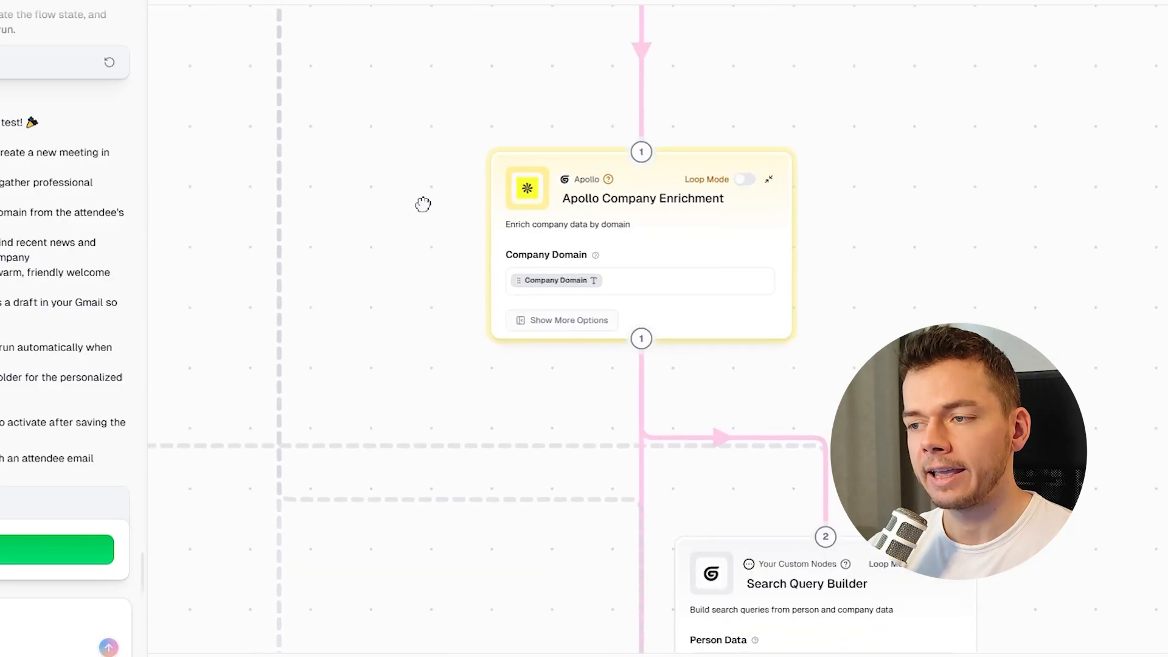
Inspect the inputs of the Apollo Company Enrichment and Search Query Builder nodes.
mouse_move(579, 235)
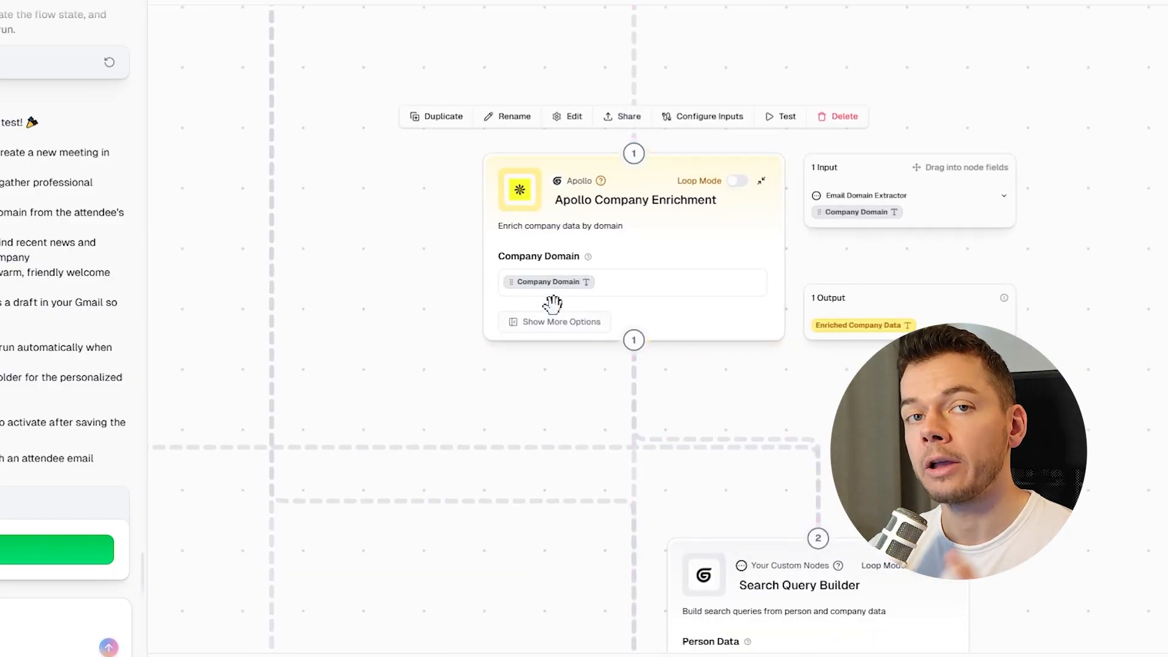
scroll(381, 305, down, 6)
drag(370, 357, 522, 298)
mouse_move(287, 200)
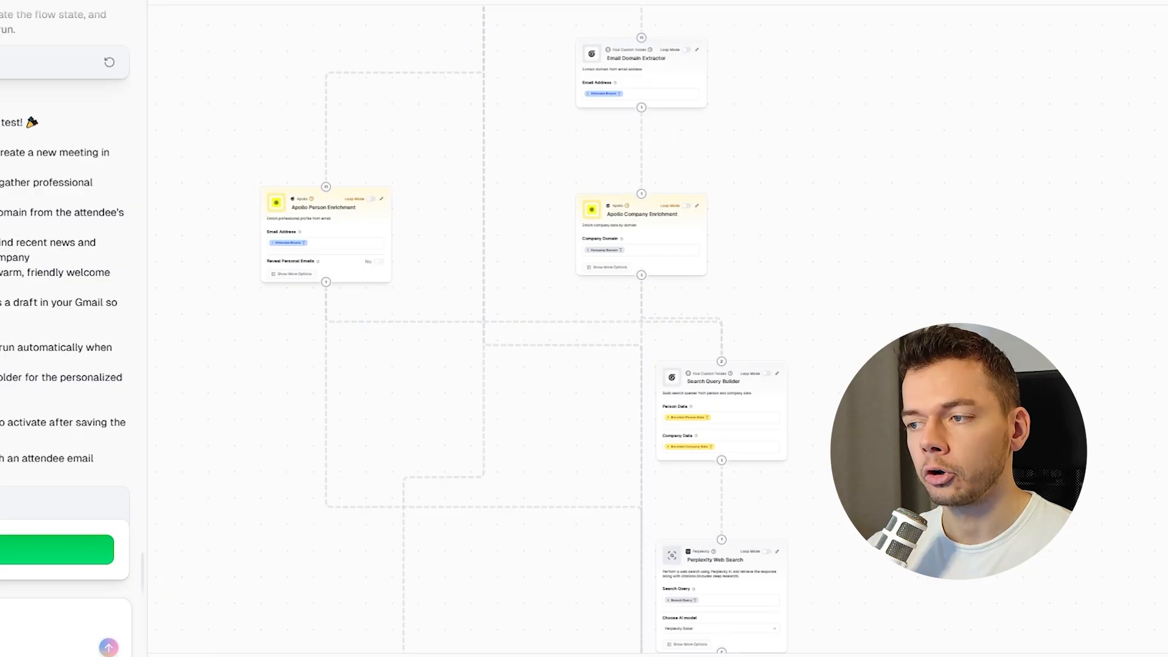
drag(868, 477, 691, 337)
scroll(586, 329, up, 9)
drag(566, 359, 699, 505)
drag(610, 304, 609, 325)
mouse_move(509, 206)
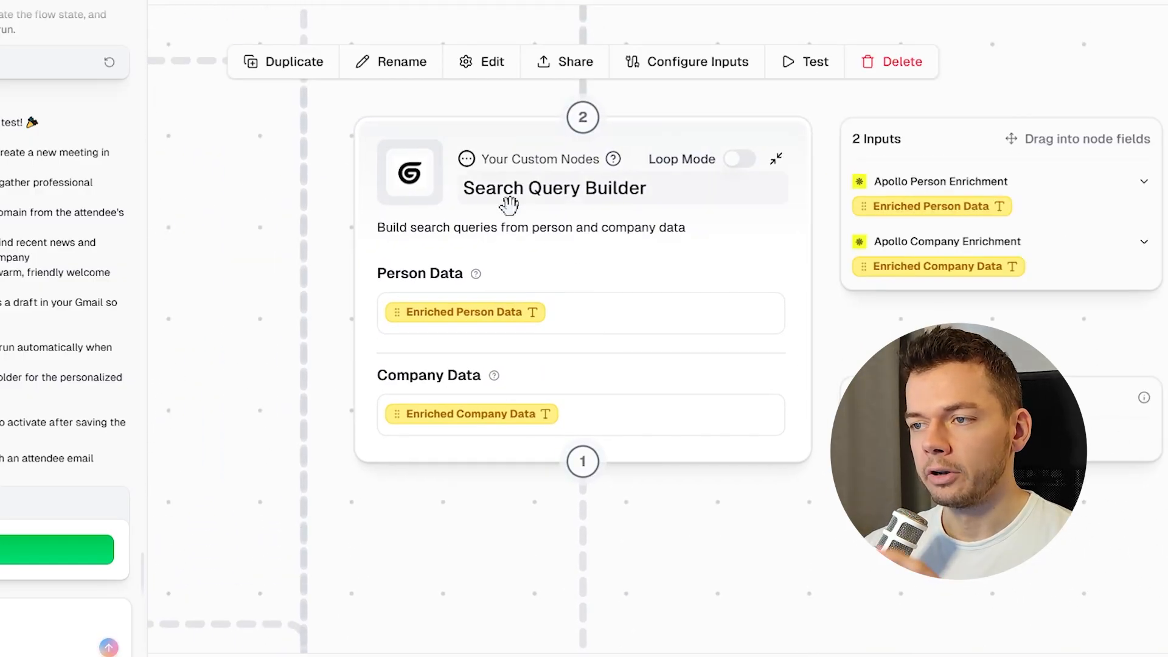
Inspect the Search Query Builder, Perplexity Web Search and Ask AI nodes further down the flow.
drag(453, 562, 460, 422)
mouse_move(775, 264)
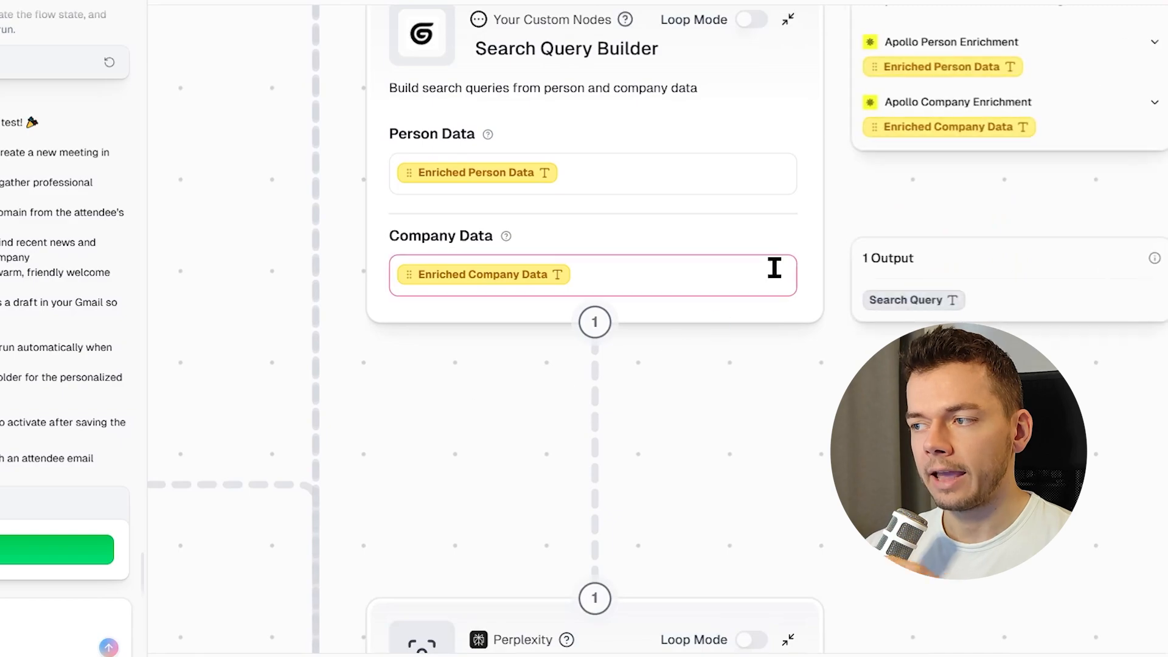
drag(729, 471, 732, 58)
click(701, 229)
drag(284, 356, 288, 255)
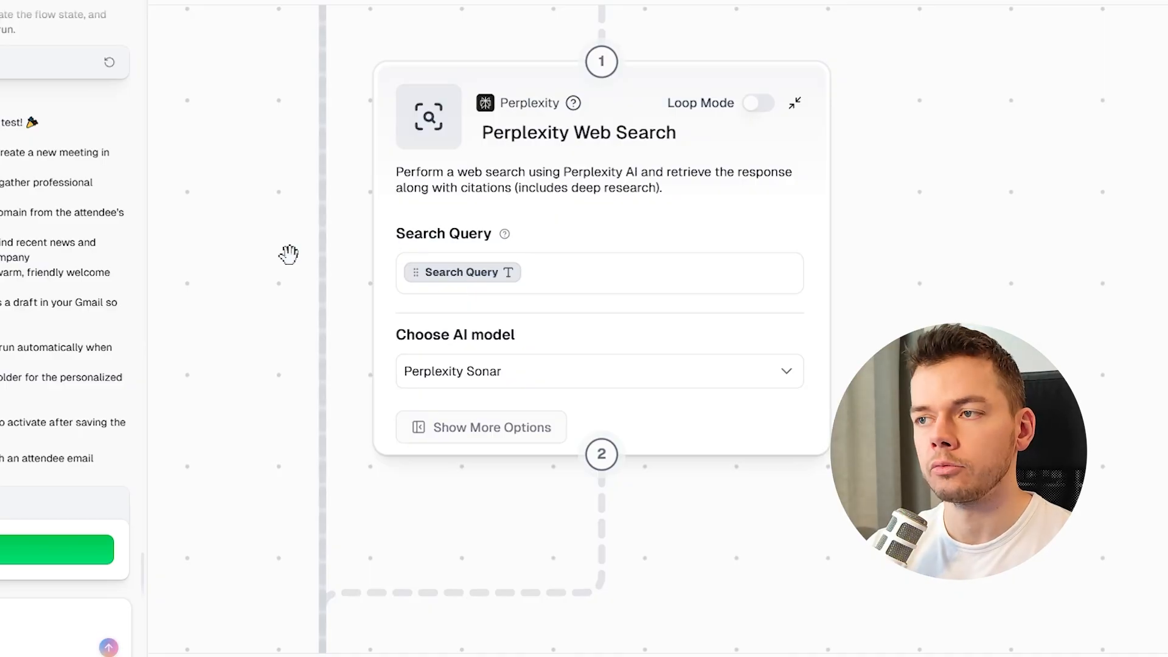
drag(274, 351, 394, 284)
scroll(373, 356, down, 2)
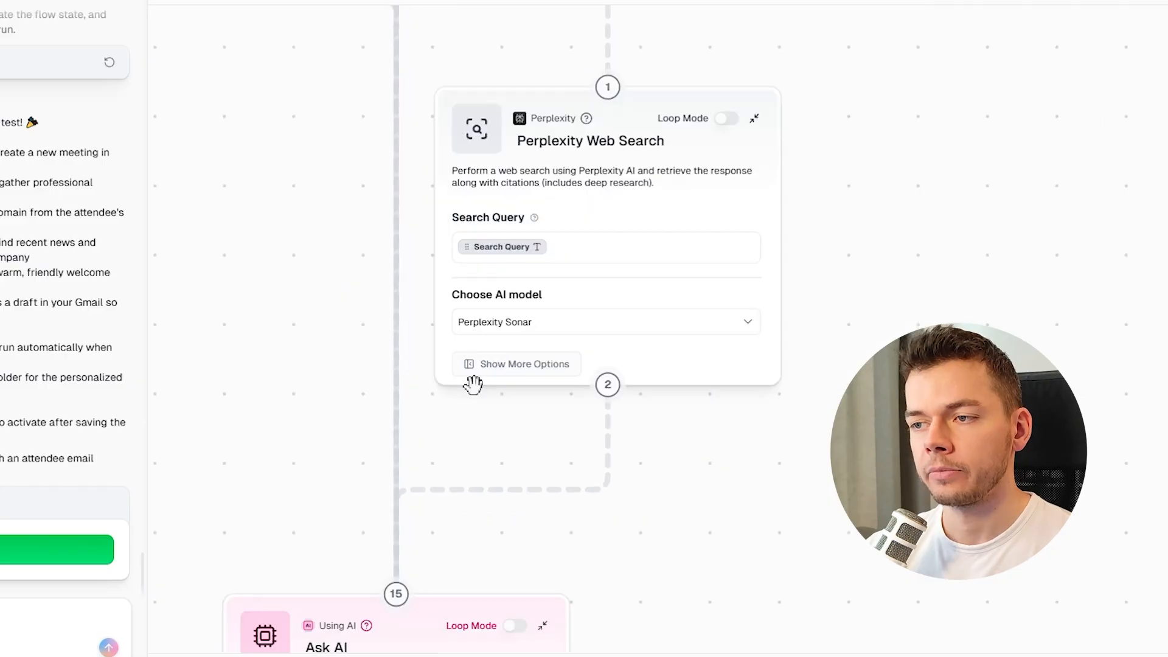
click(472, 380)
drag(331, 400, 447, 33)
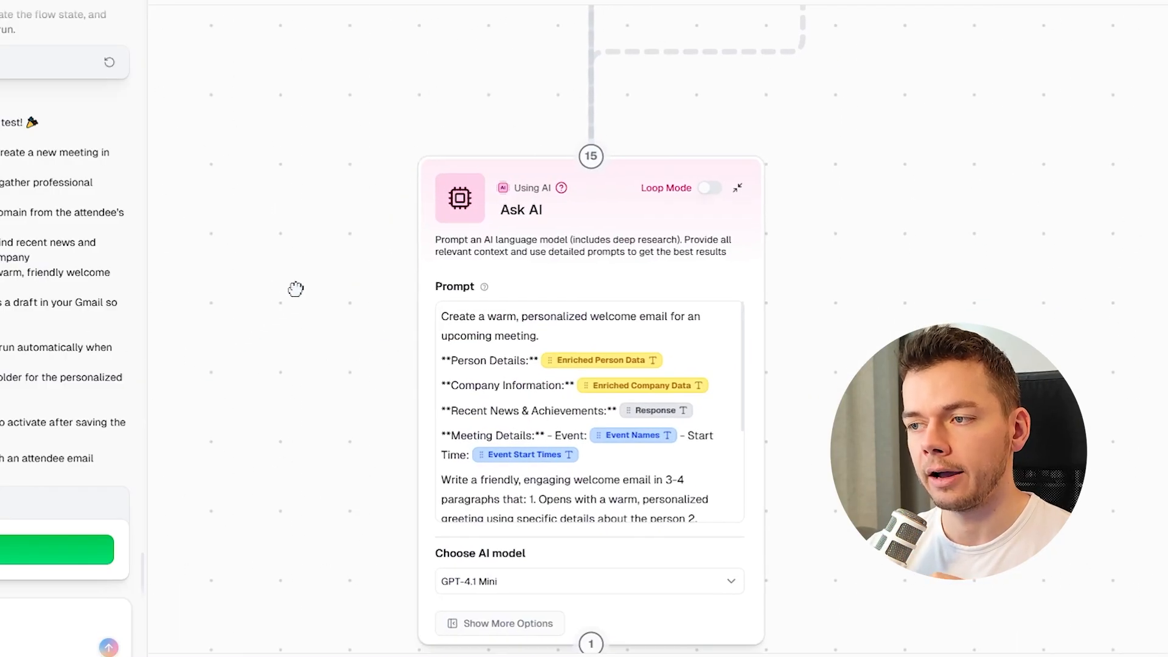
drag(296, 289, 238, 185)
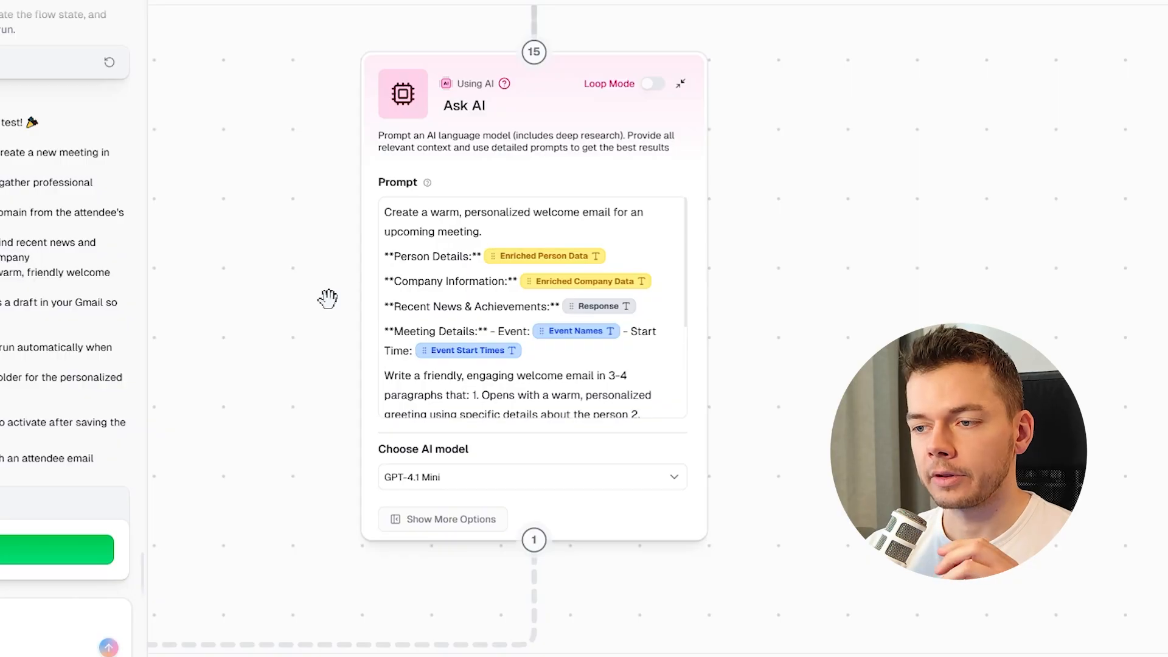
Switch the Ask AI node's model to GPT-5.
click(374, 453)
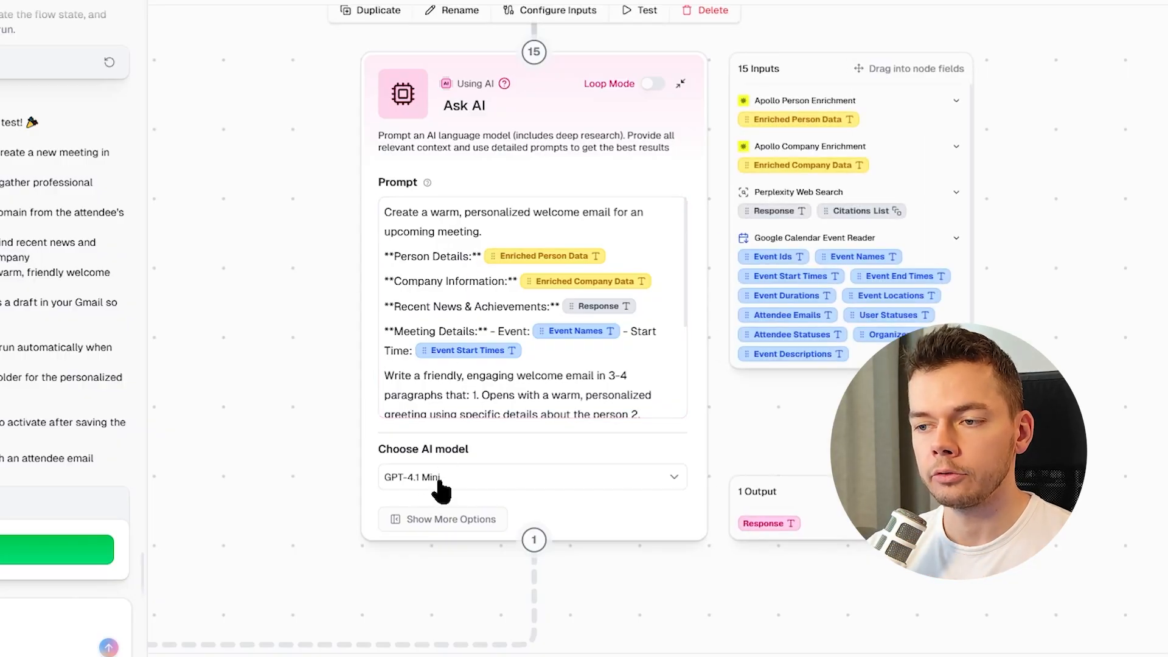
click(439, 480)
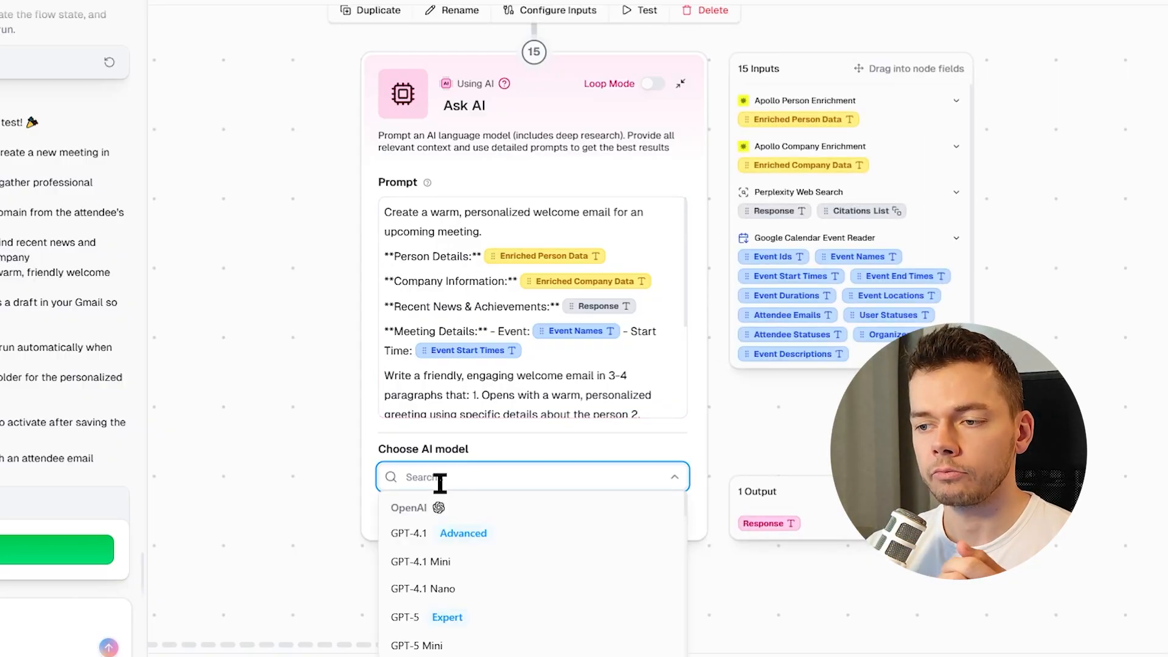
click(433, 618)
click(491, 292)
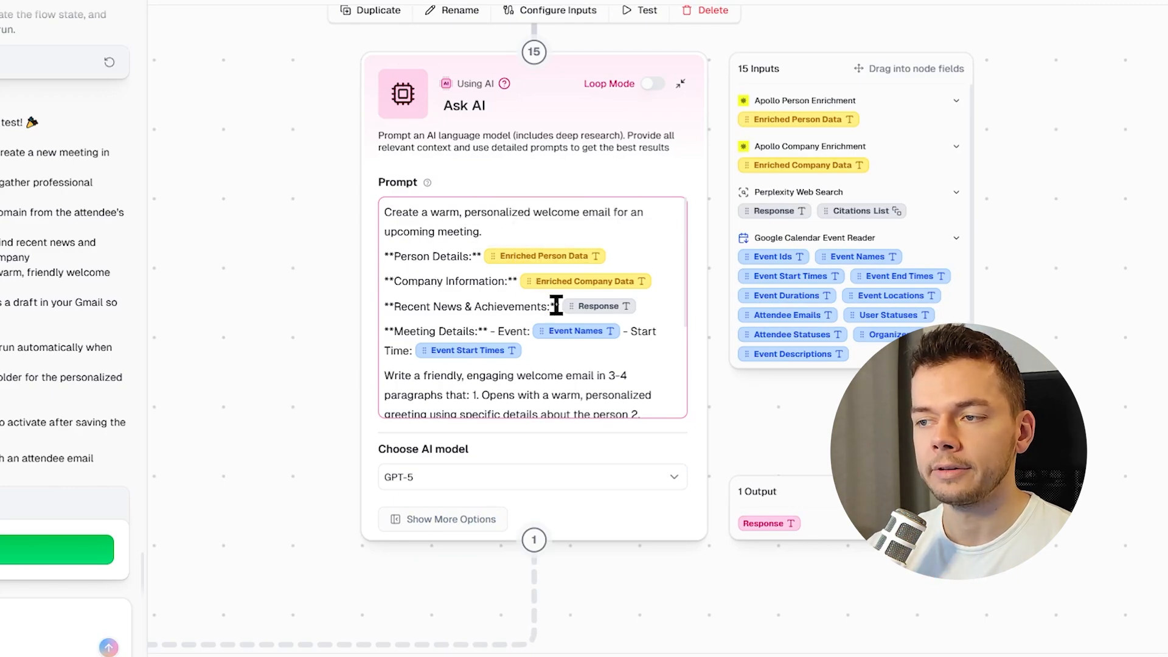
Inspect the Gmail Draft Creator node's recipient, subject and body fields and its inputs.
click(250, 282)
drag(292, 286, 272, 170)
scroll(271, 165, down, 3)
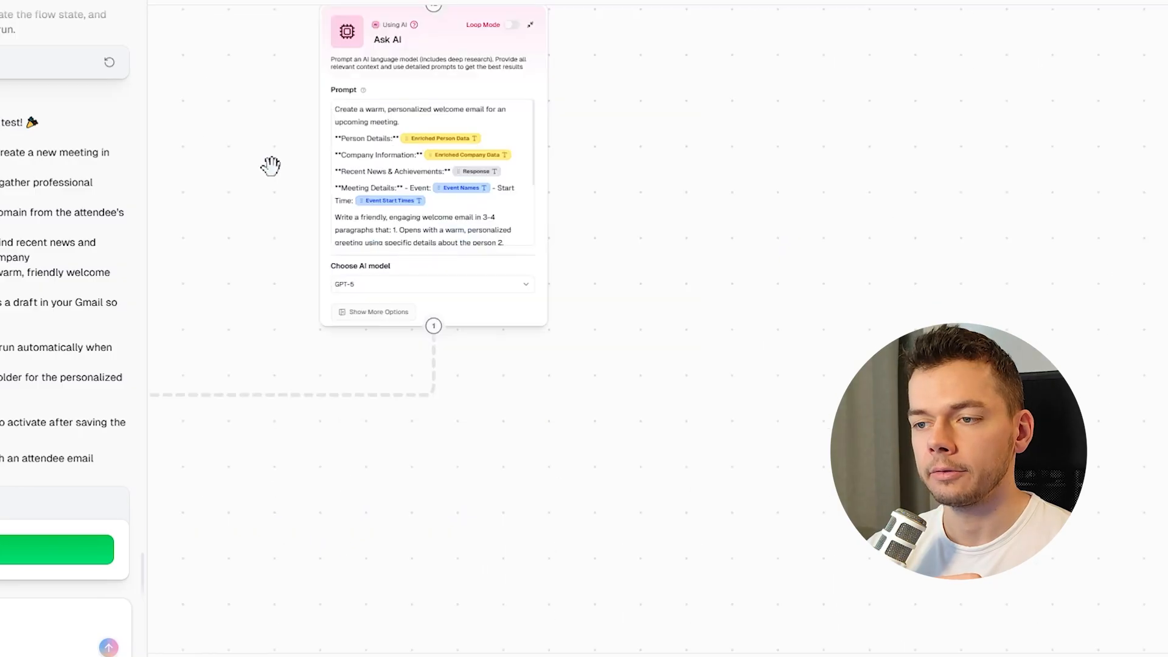
drag(277, 394, 660, 150)
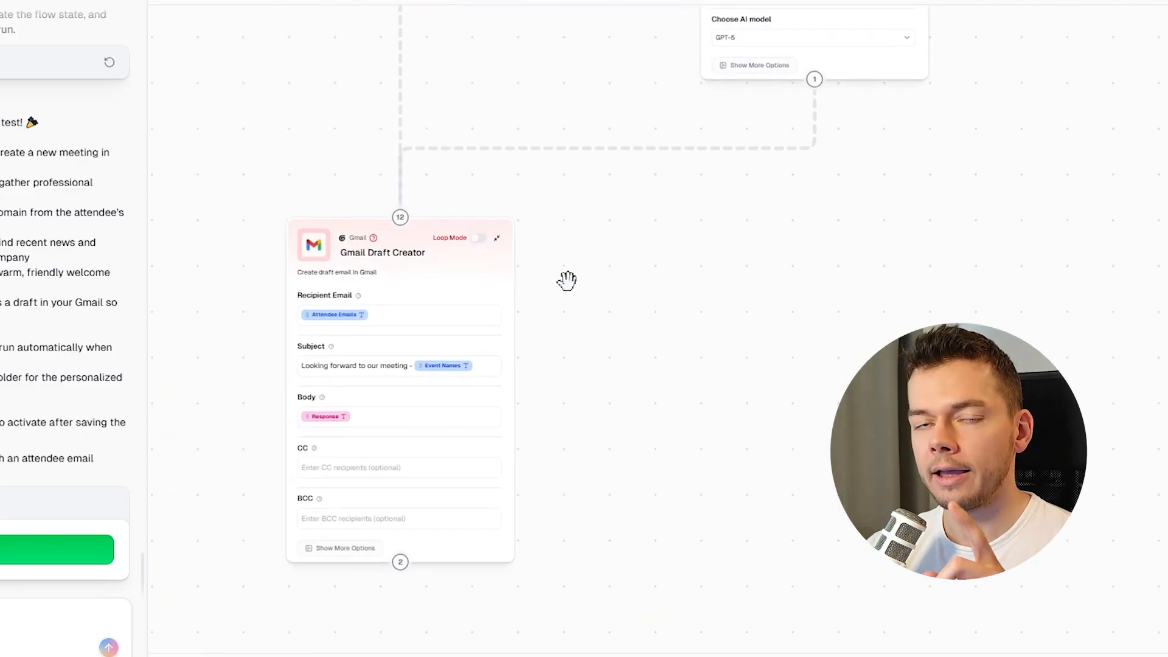
drag(567, 281, 672, 266)
scroll(559, 250, up, 3)
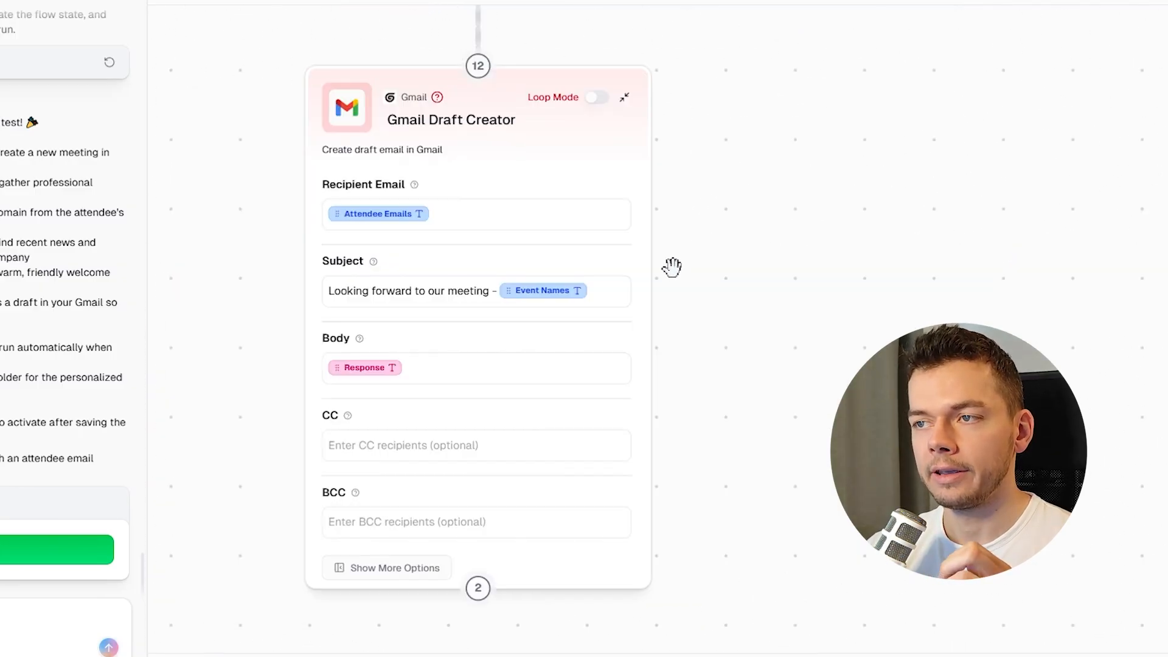
click(623, 342)
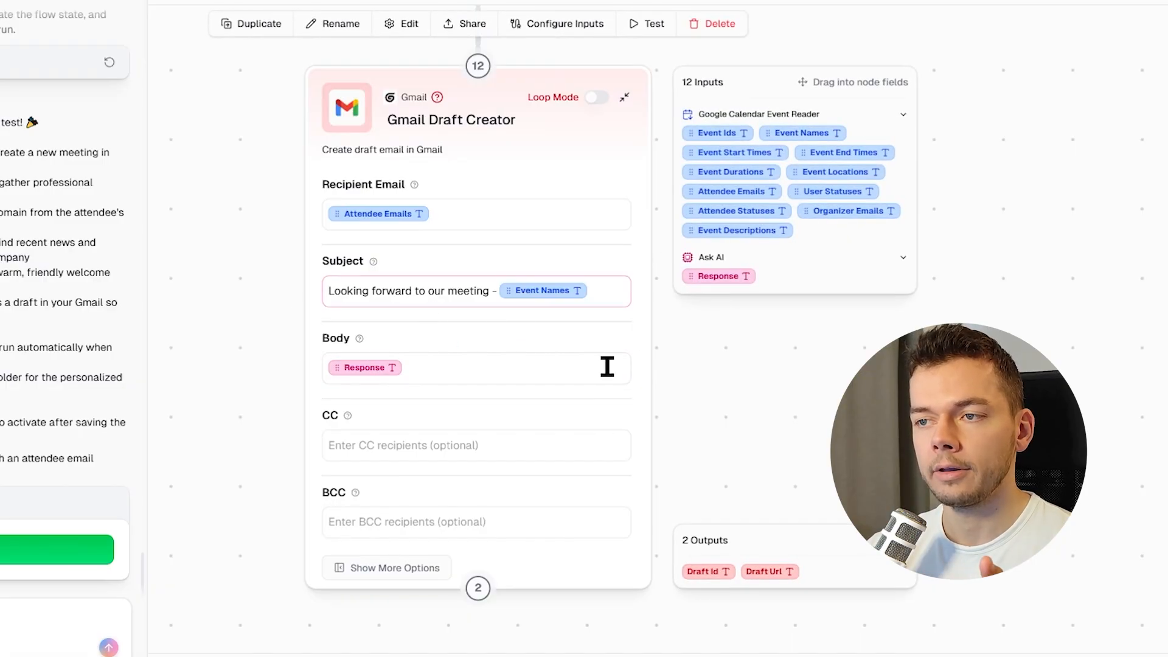
click(238, 387)
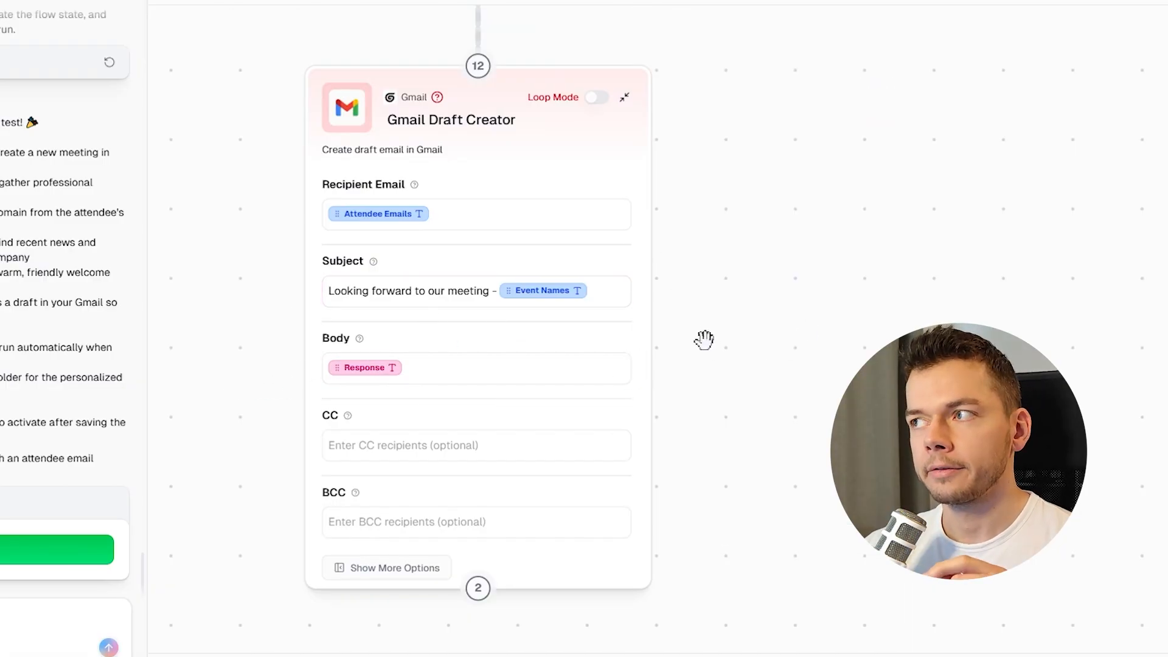
Save the workbook and run the flow from the builder chat.
click(982, 40)
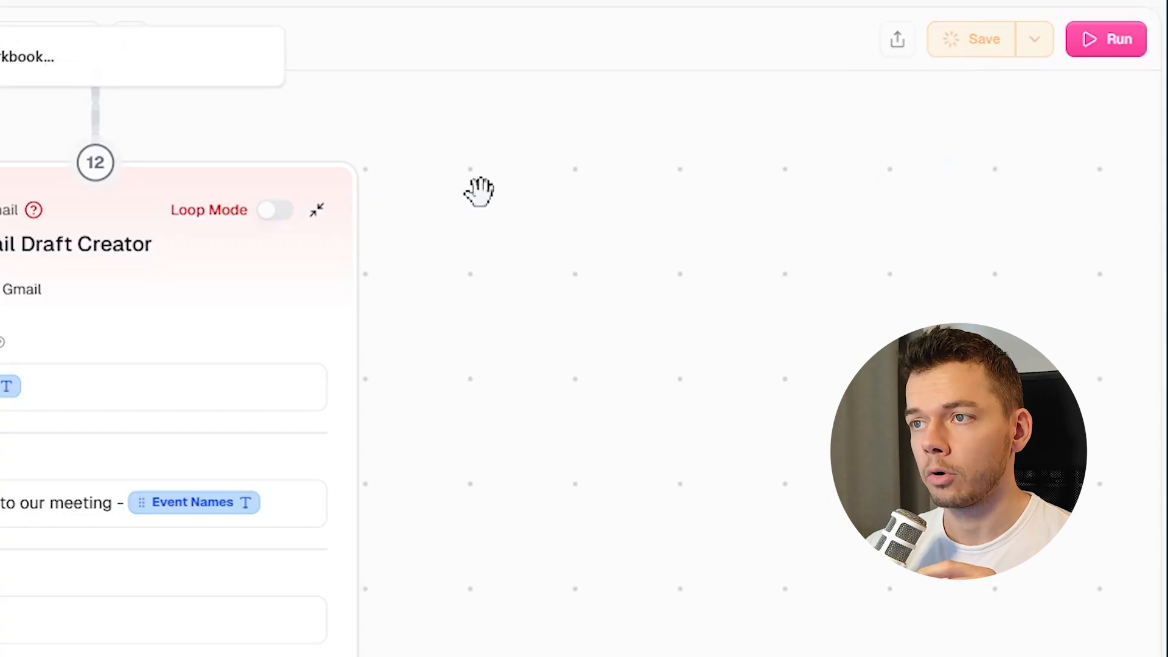
scroll(479, 192, down, 6)
drag(798, 152, 776, 420)
drag(803, 250, 804, 383)
drag(806, 192, 715, 645)
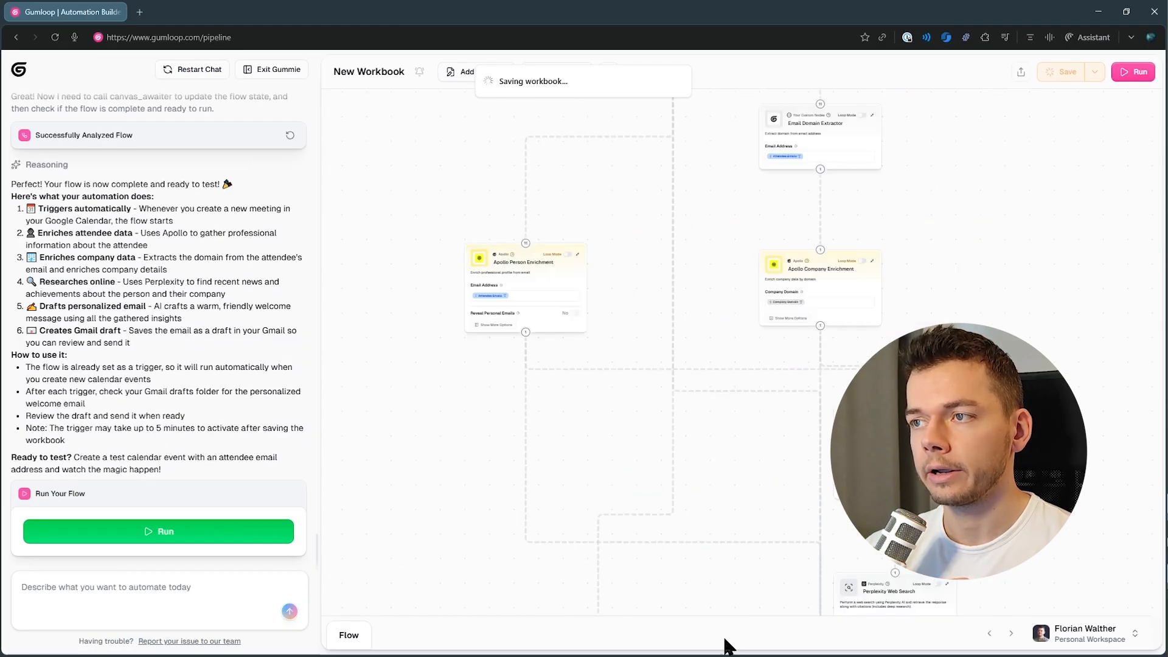
click(668, 360)
scroll(668, 361, up, 6)
scroll(588, 426, up, 3)
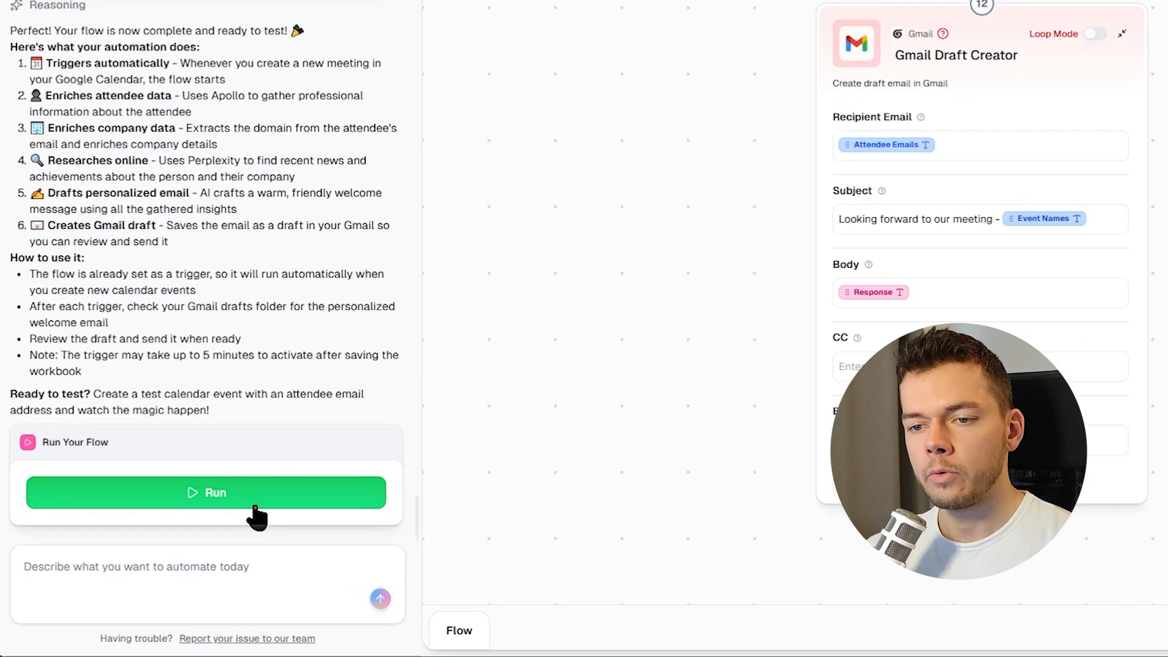
click(253, 505)
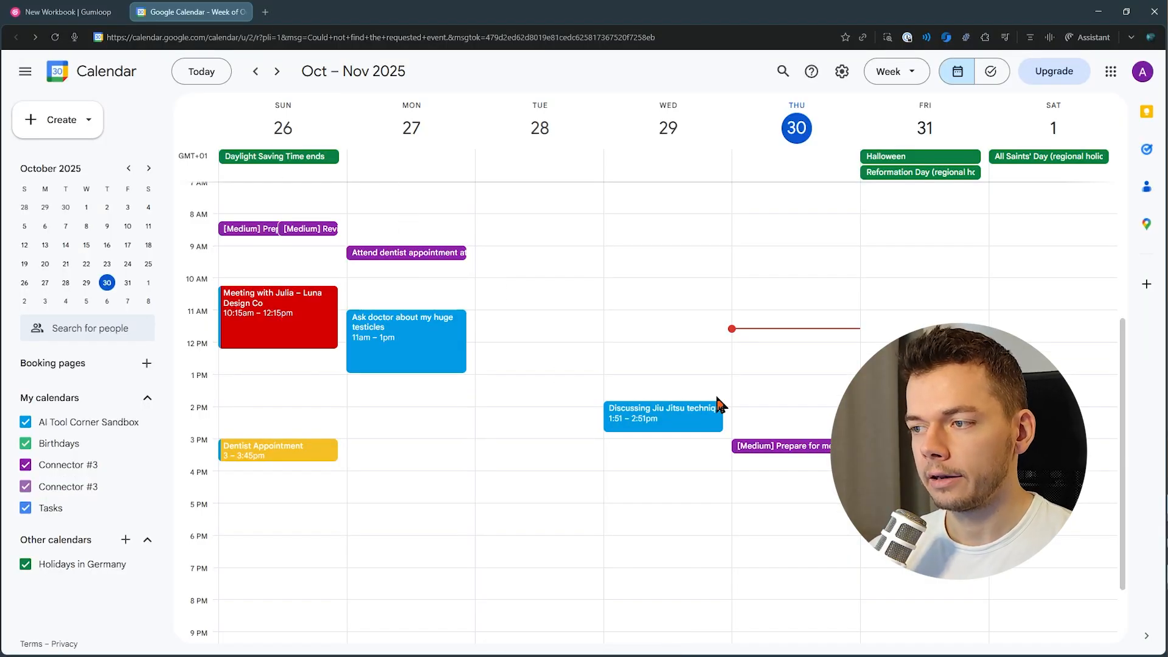
Create a Thursday 1–2 PM calendar event titled "Discussing video ideas" and add a contact as guest.
click(791, 386)
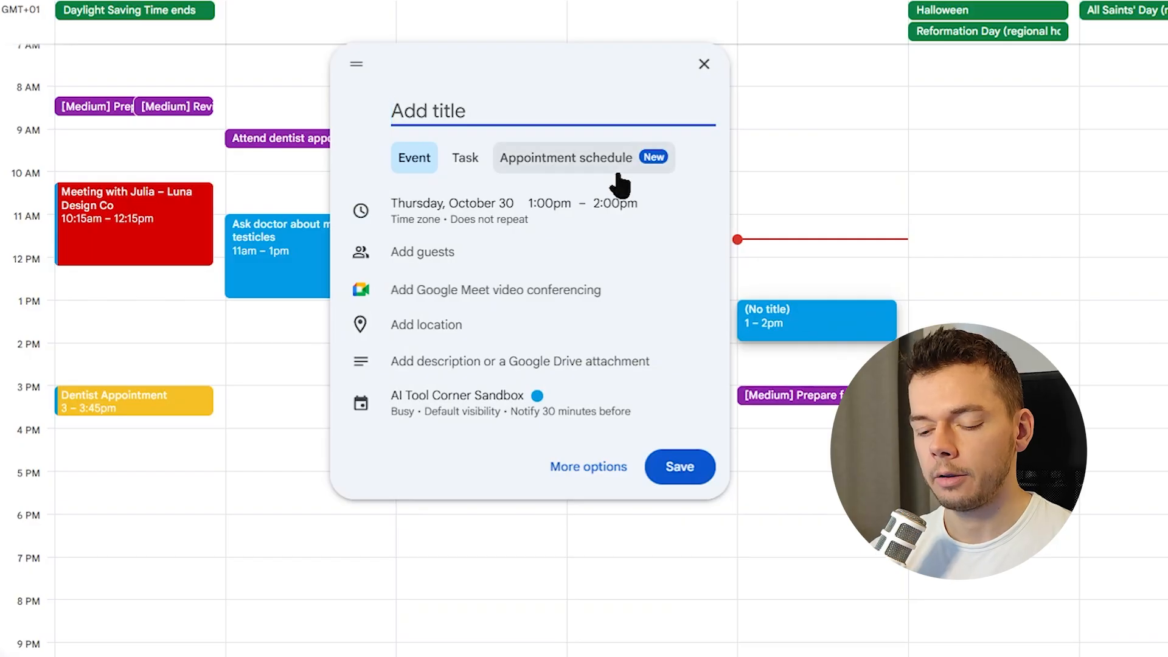
text(Discussing video id)
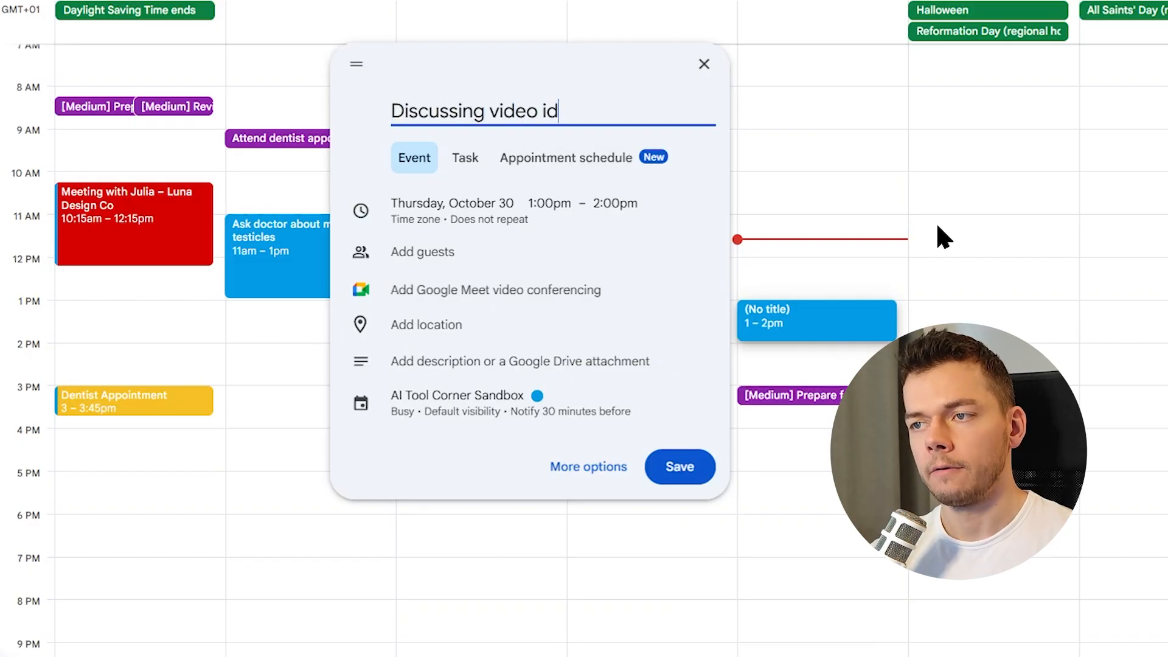
text(eas)
click(466, 259)
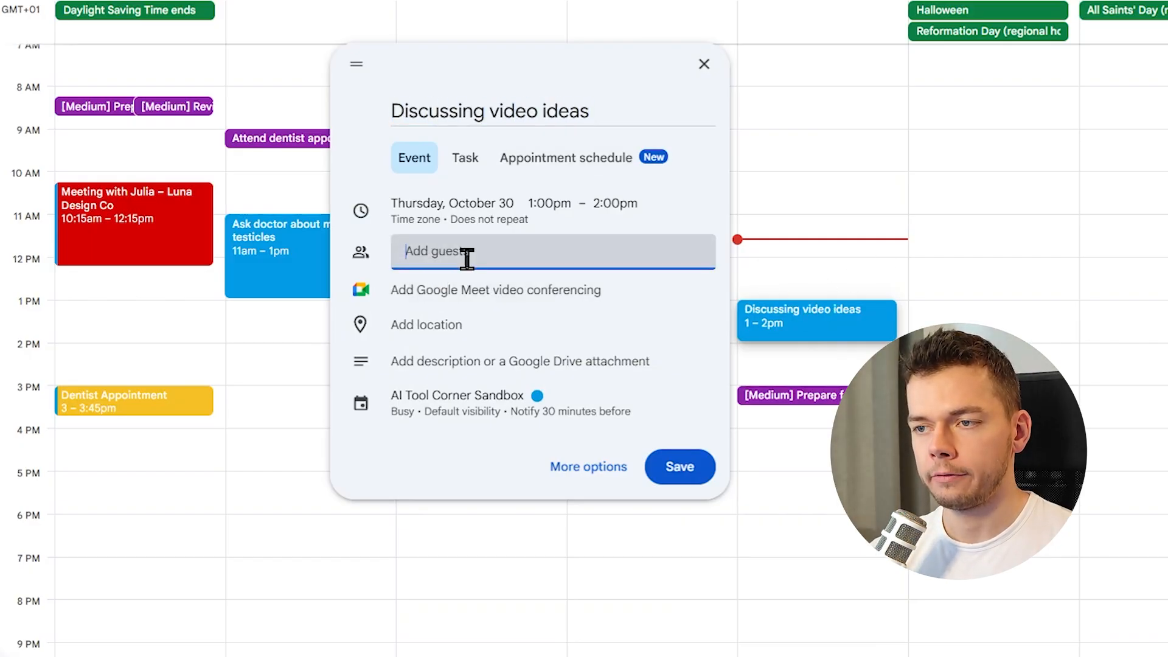
text(flor)
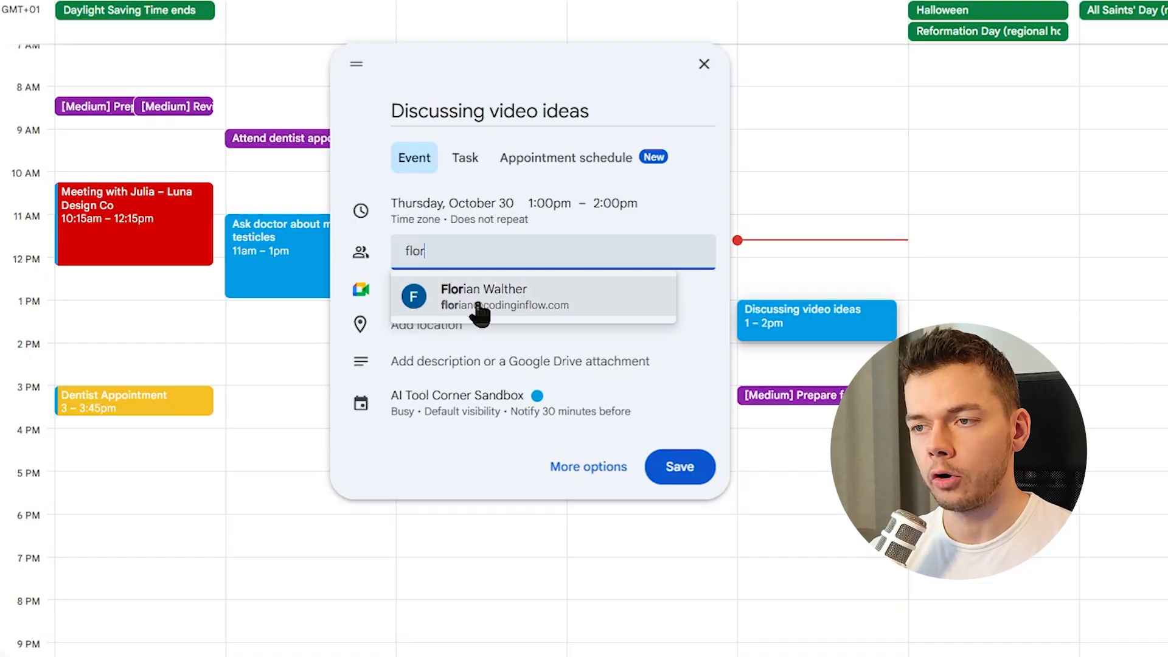
click(479, 304)
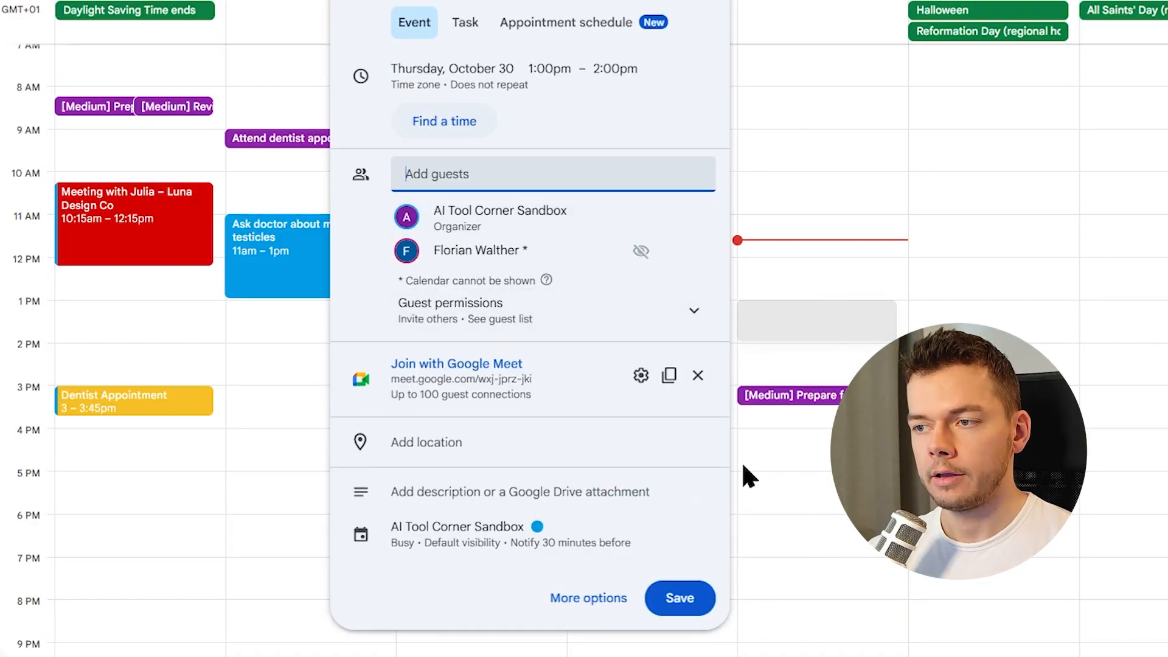
click(672, 602)
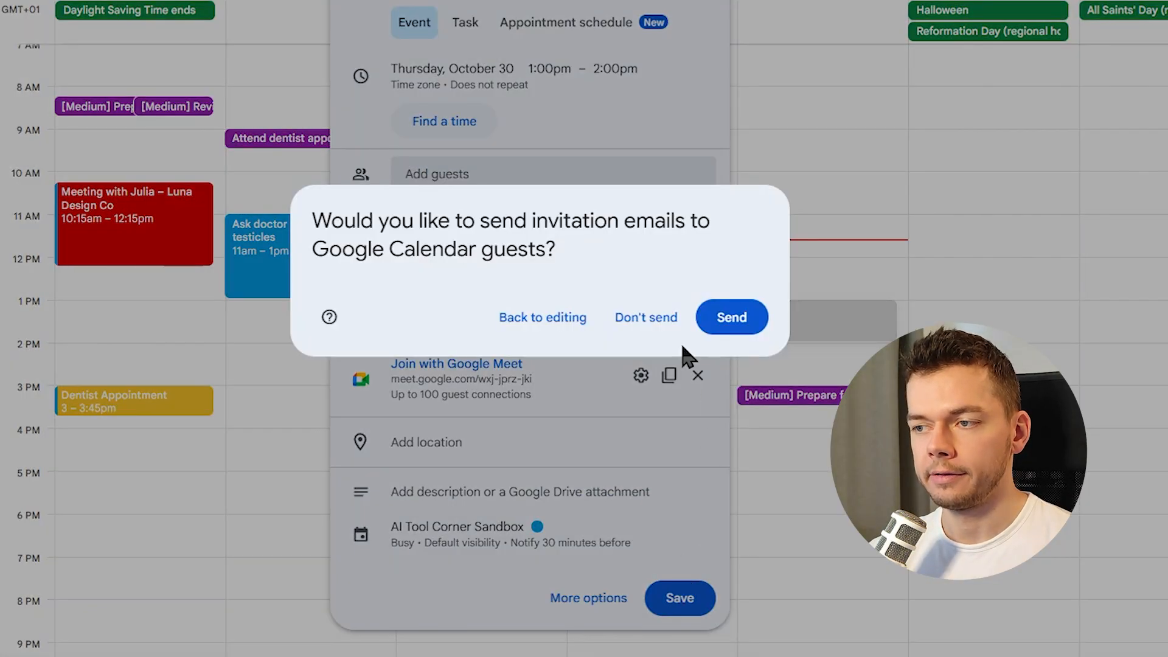
key(Escape)
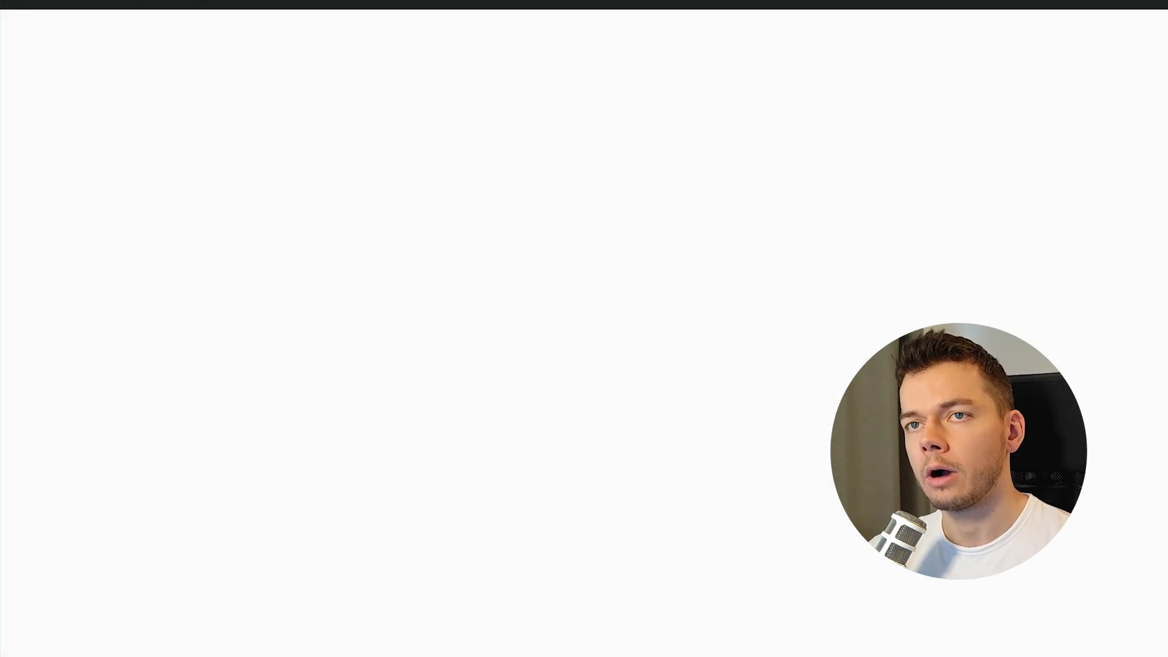
Check the recent flow runs and open the generated Gmail draft to review its subject and body.
scroll(431, 320, down, 10)
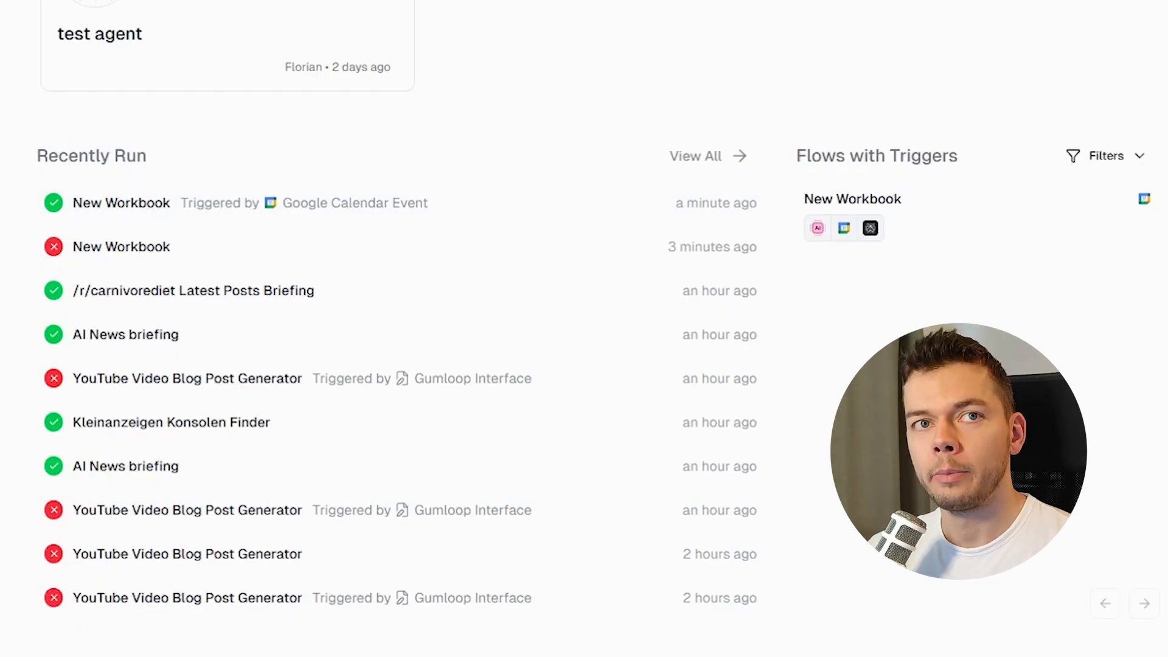
drag(2, 138, 440, 13)
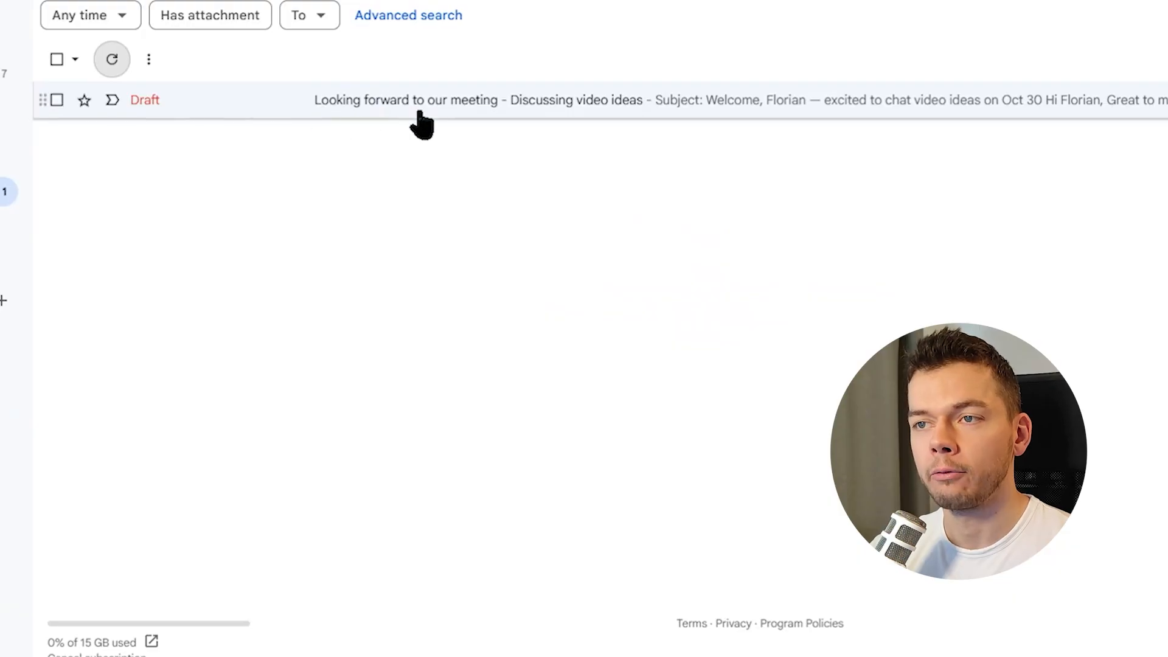
click(577, 106)
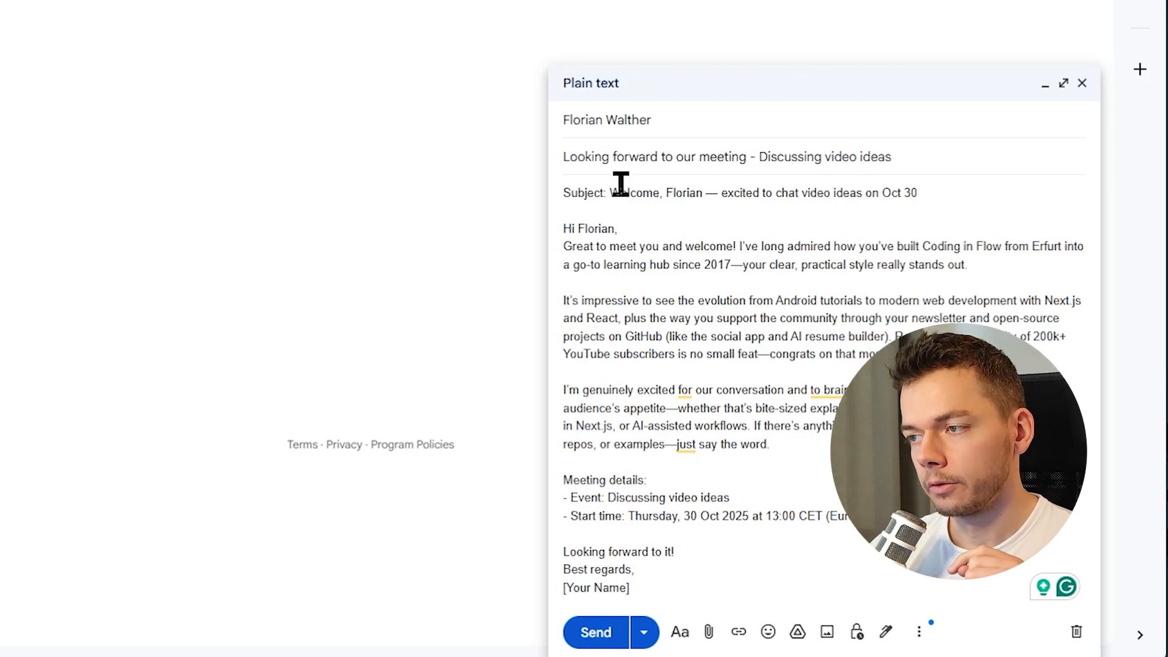
drag(610, 193, 930, 190)
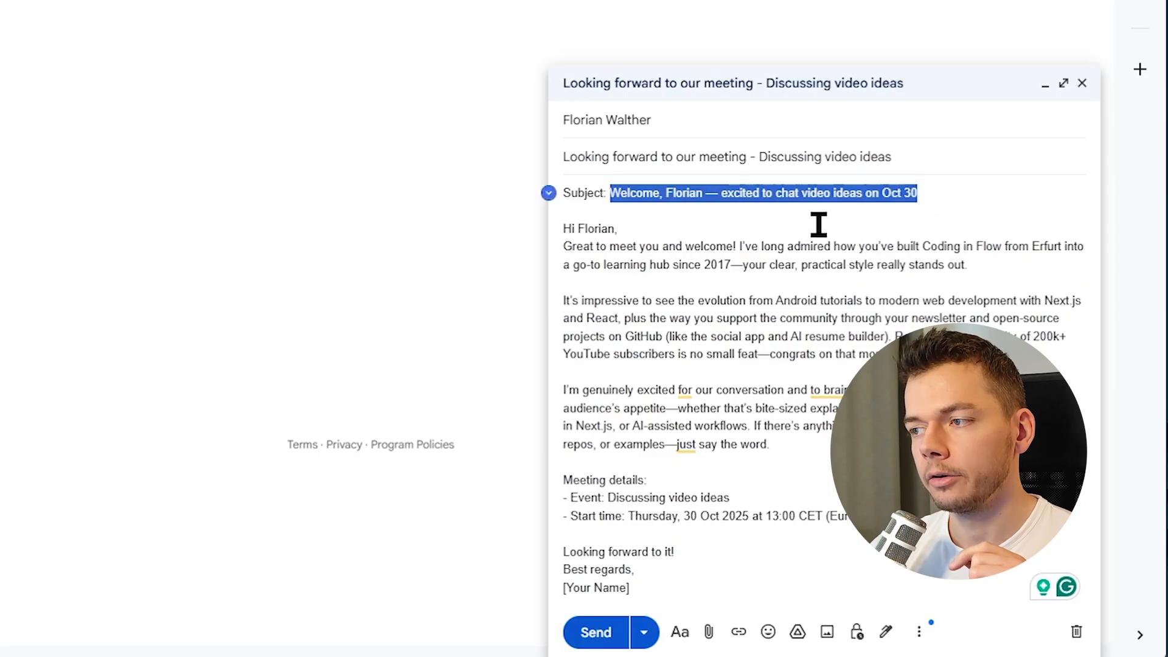
click(658, 157)
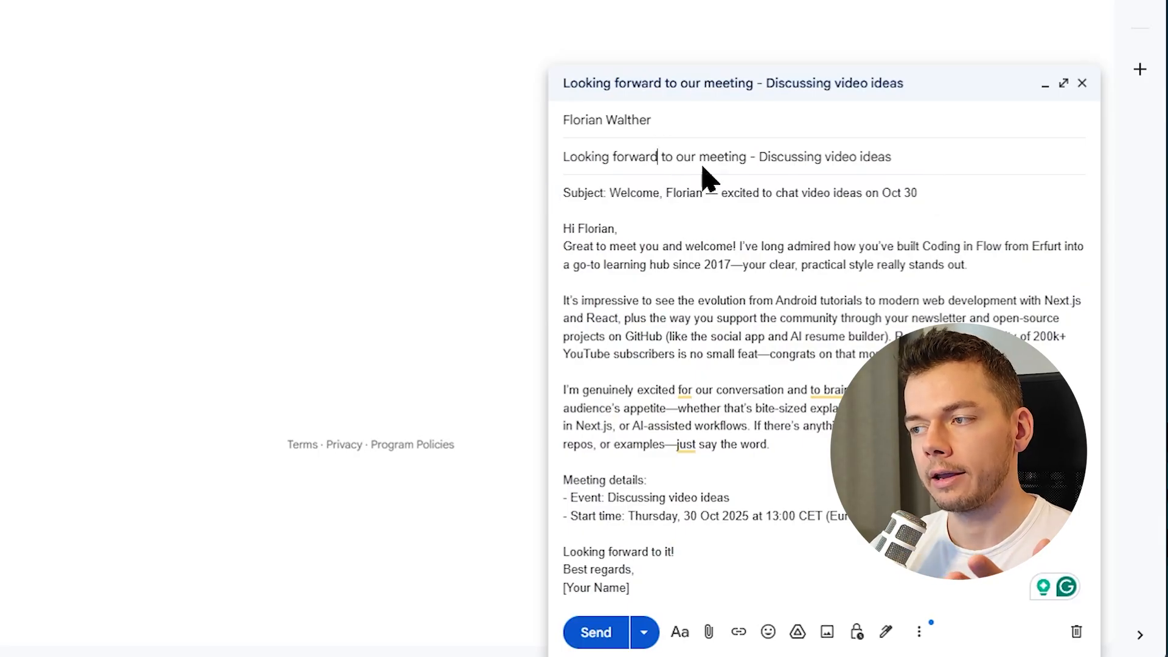
drag(665, 590, 561, 557)
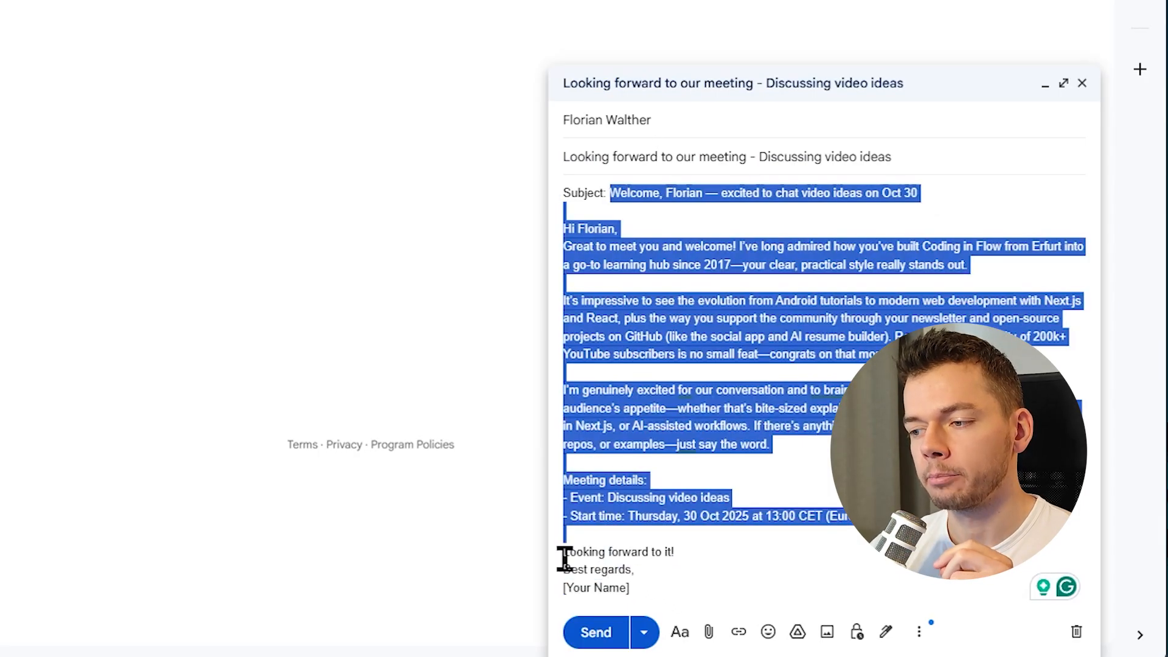
click(659, 552)
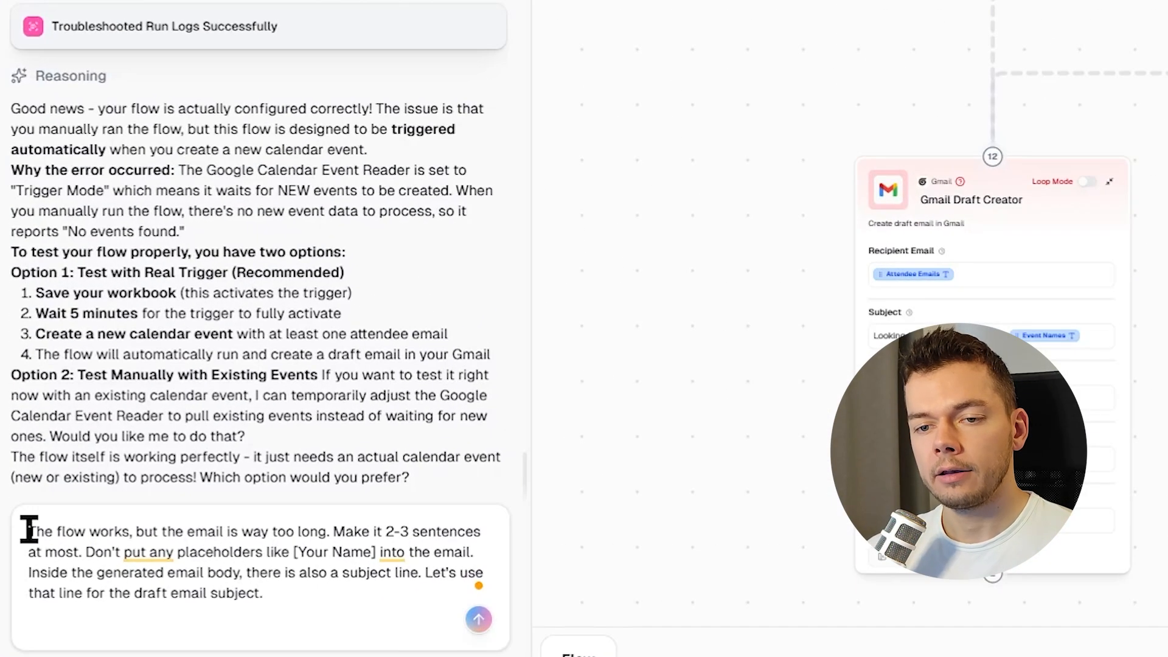
Ask the AI builder to shorten the email to 2–3 sentences, drop placeholders like [Your Name], and use the generated subject line.
drag(29, 535, 489, 587)
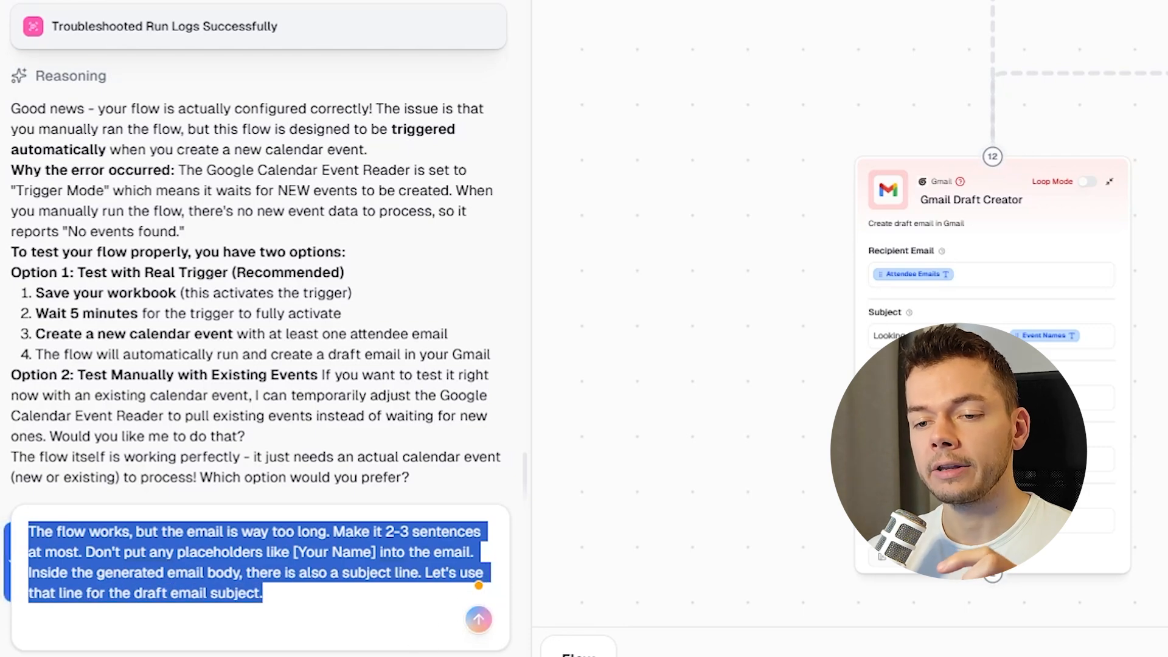
click(479, 619)
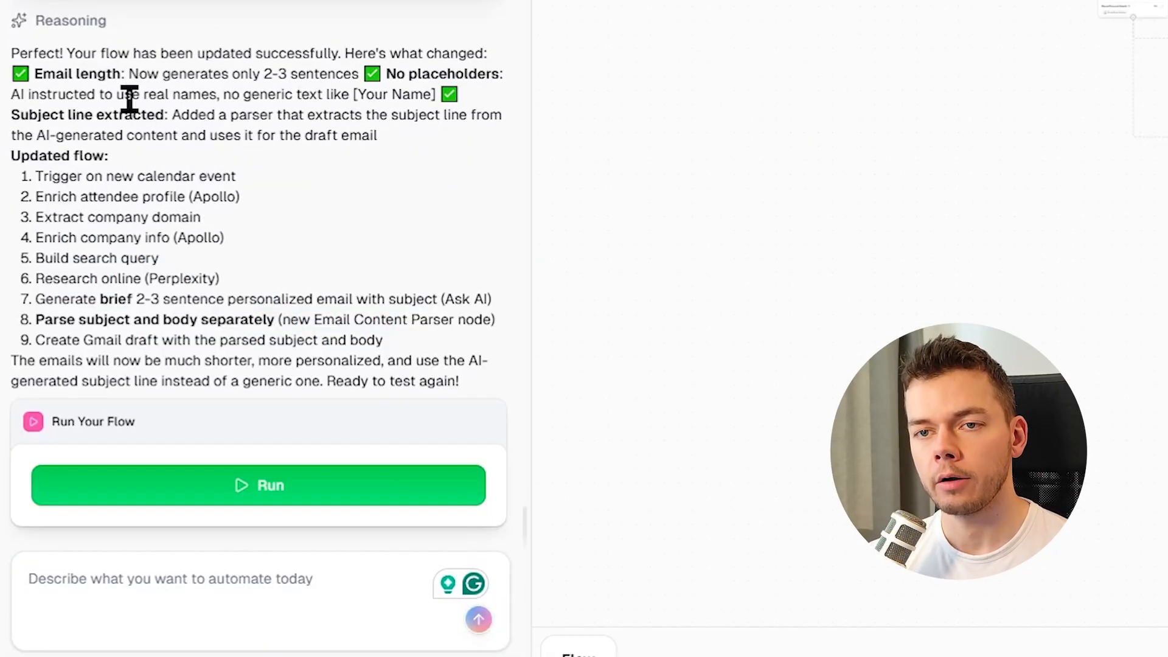
Inspect the updated Ask AI prompt, the new Email Content Parser node and the Gmail Draft Creator fields.
drag(659, 341, 434, 268)
scroll(541, 301, up, 5)
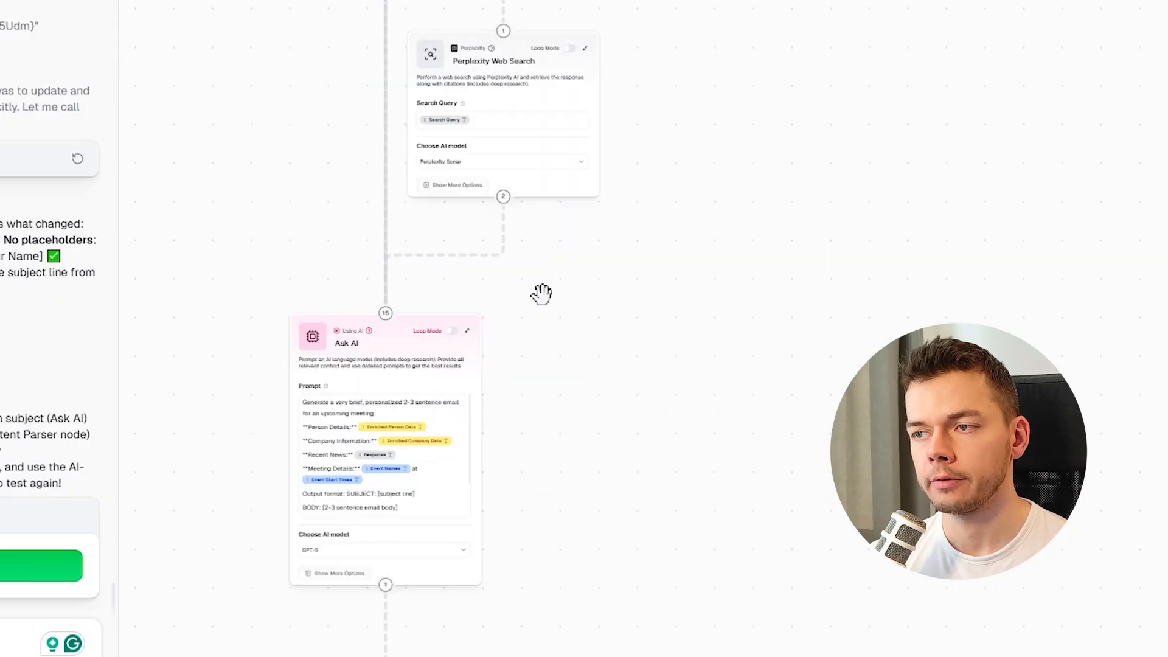
drag(569, 240, 666, 1)
drag(637, 459, 618, 98)
mouse_move(488, 145)
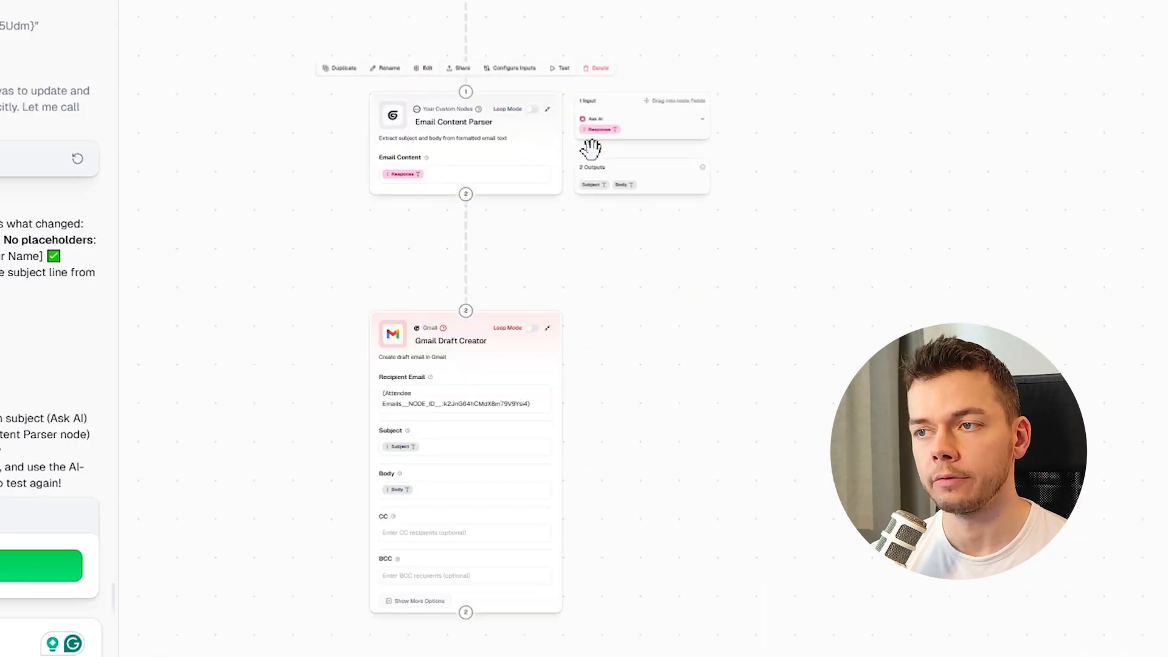
drag(590, 148, 633, 213)
drag(589, 477, 542, 654)
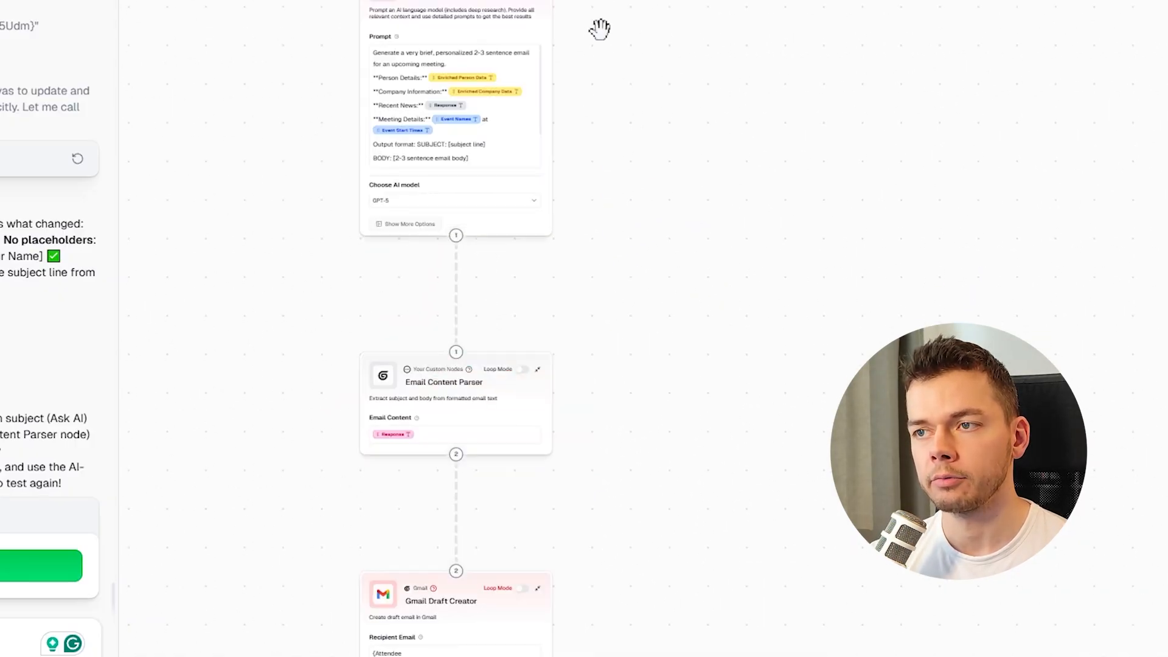
Save the workbook with the updated Ask AI prompt, Email Content Parser and Gmail Draft Creator nodes.
drag(599, 29, 602, 164)
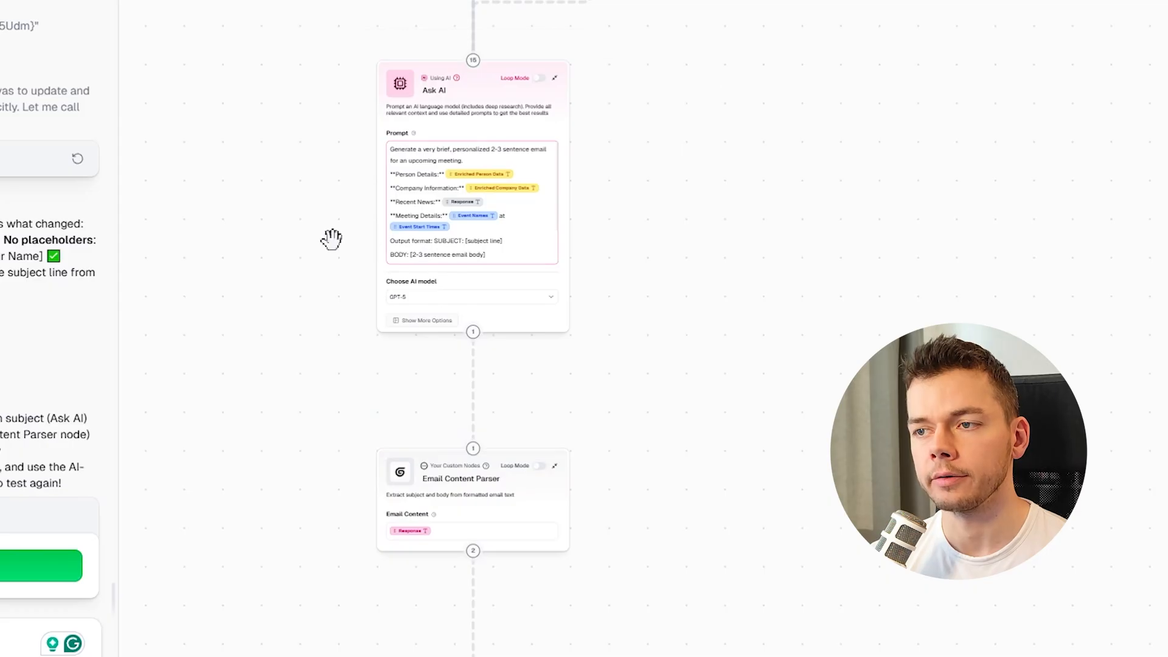
scroll(331, 239, up, 5)
mouse_move(587, 359)
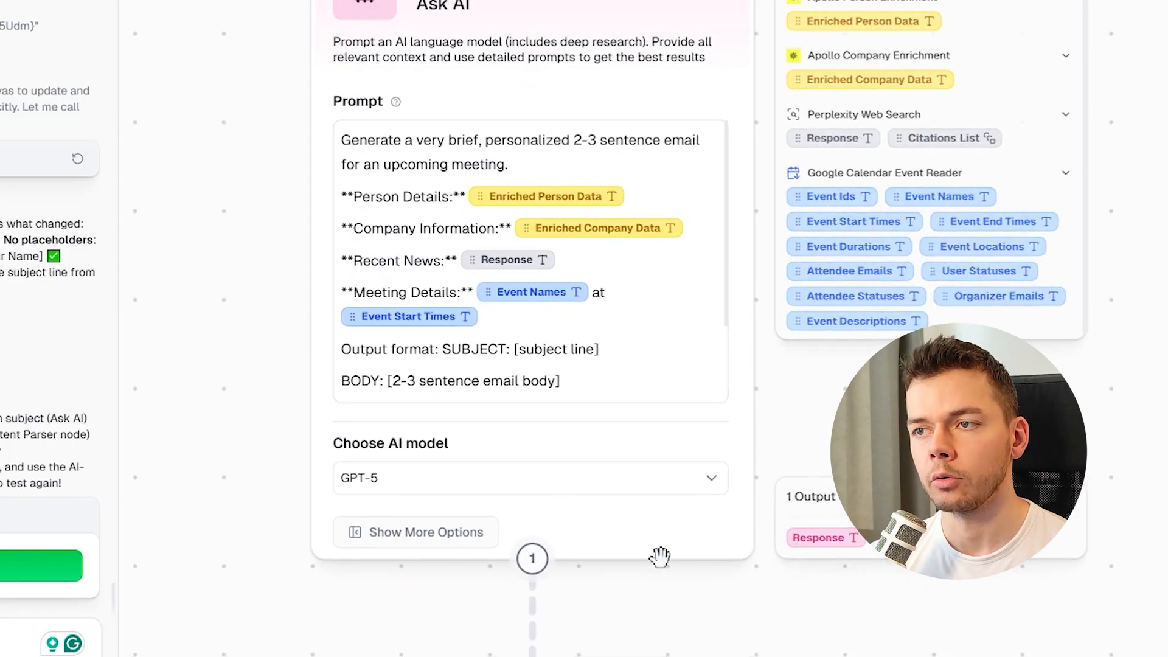
scroll(194, 478, down, 5)
drag(227, 581, 339, 10)
drag(332, 253, 303, 240)
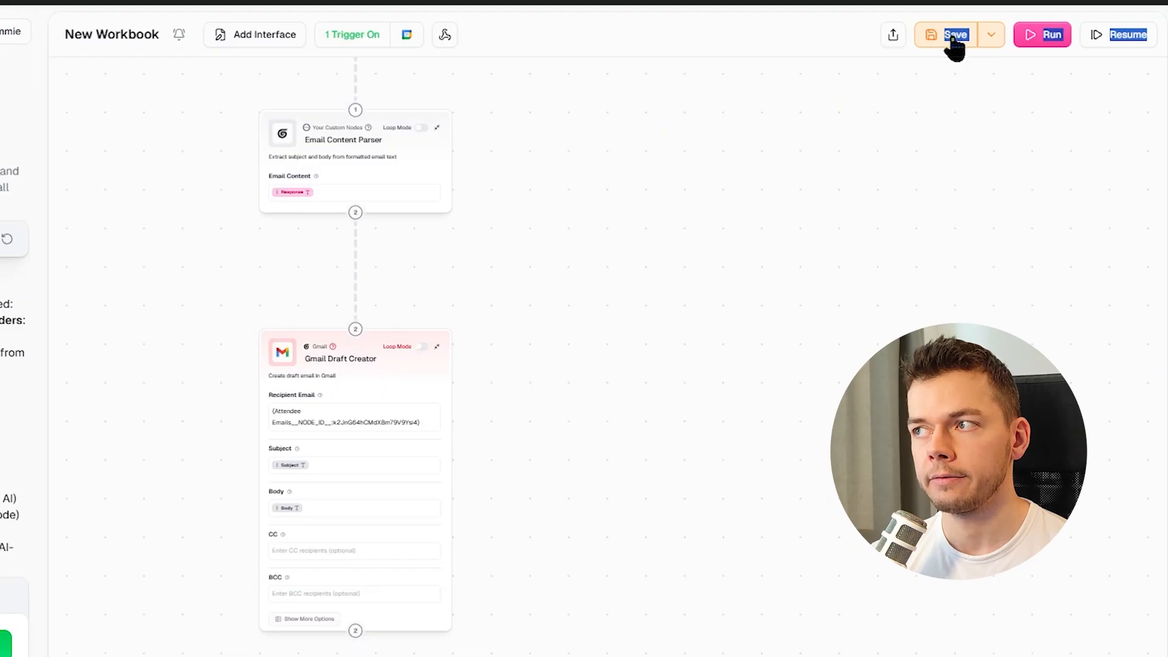
click(954, 38)
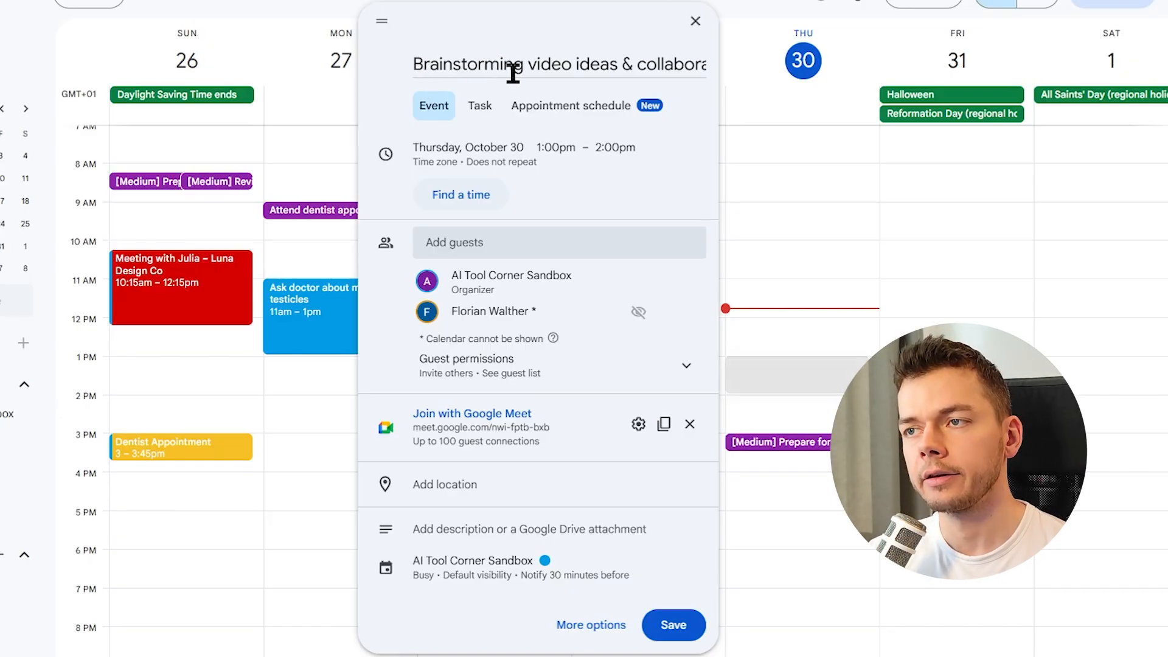
Save the Thursday 1–2 PM calendar event titled "Brainstorming video ideas & collaboration opportunities" with its guest.
drag(611, 67, 724, 61)
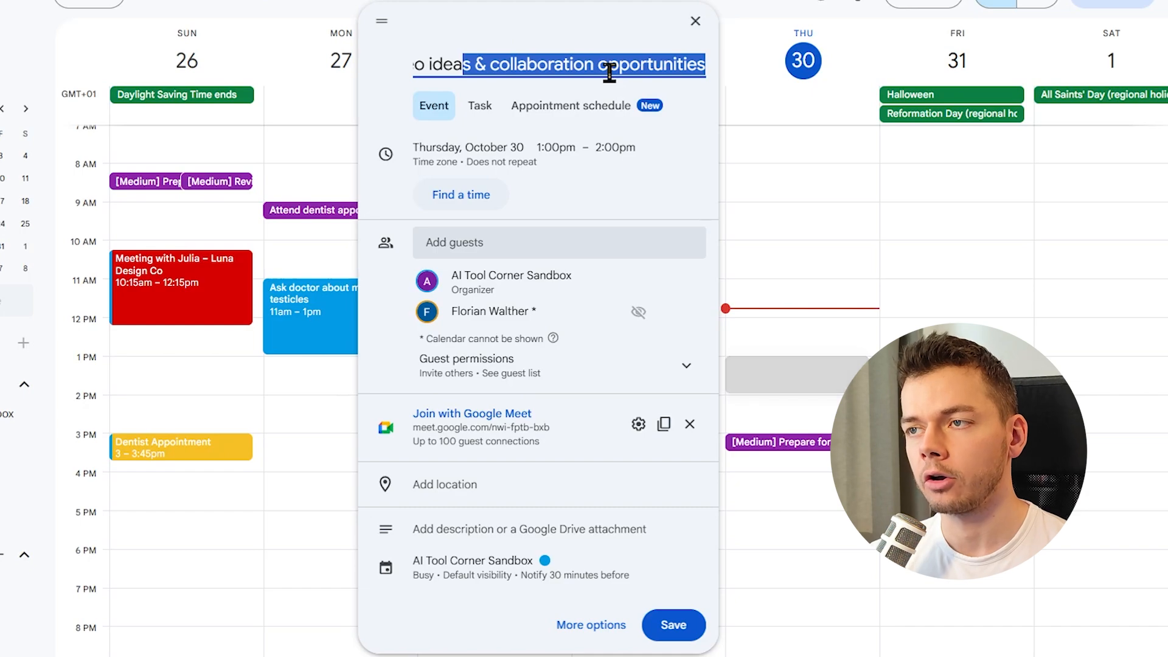
click(609, 72)
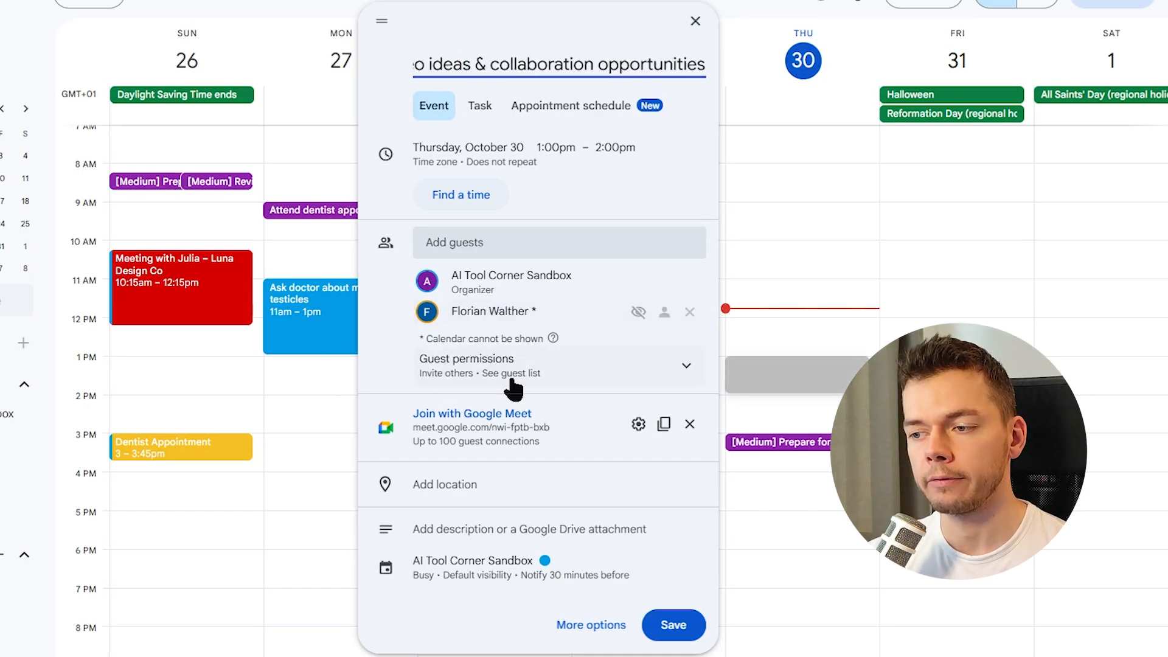
click(672, 623)
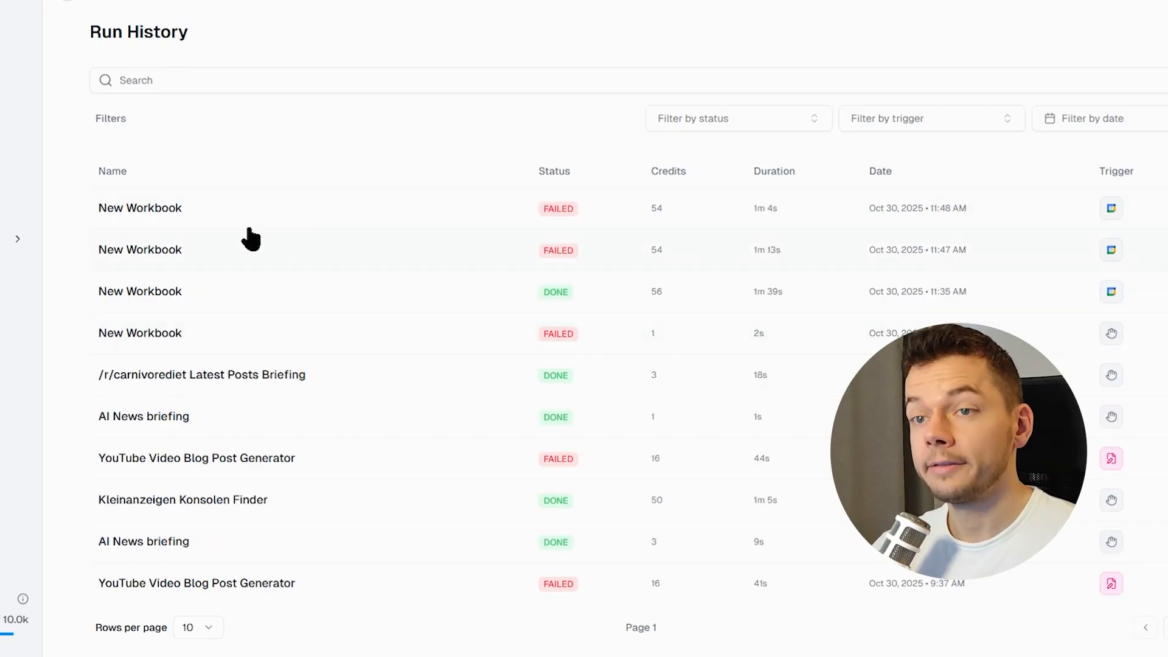
Open the latest failed run in the run history and ask Gummie to fix its Gmail Draft Creator error.
click(210, 216)
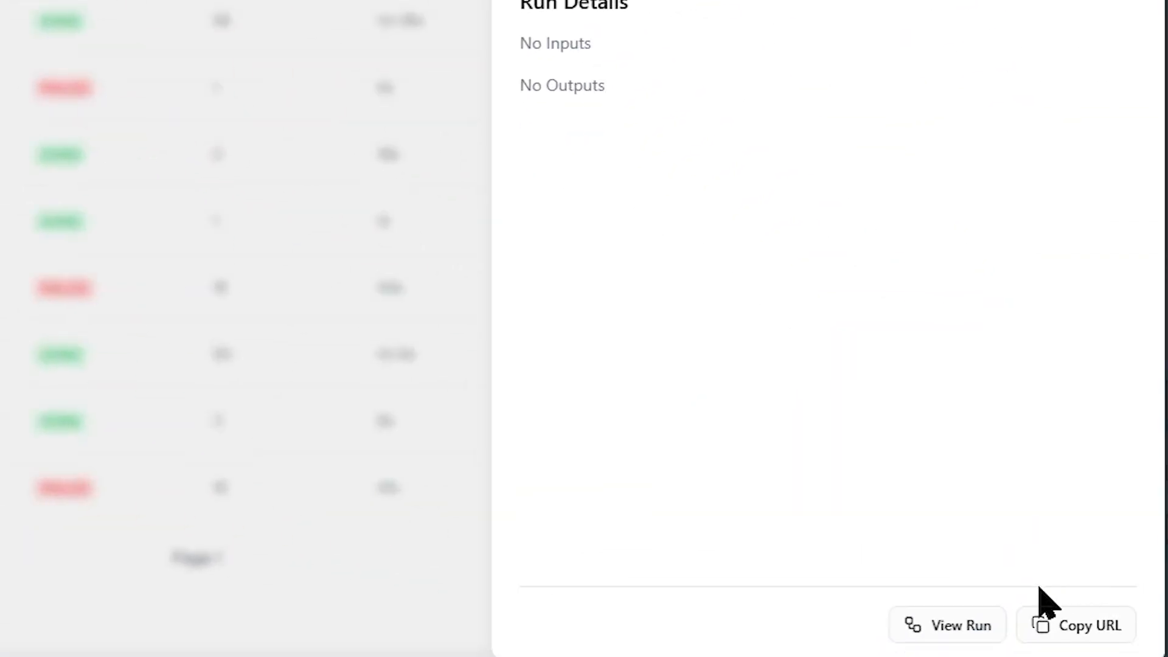
click(957, 630)
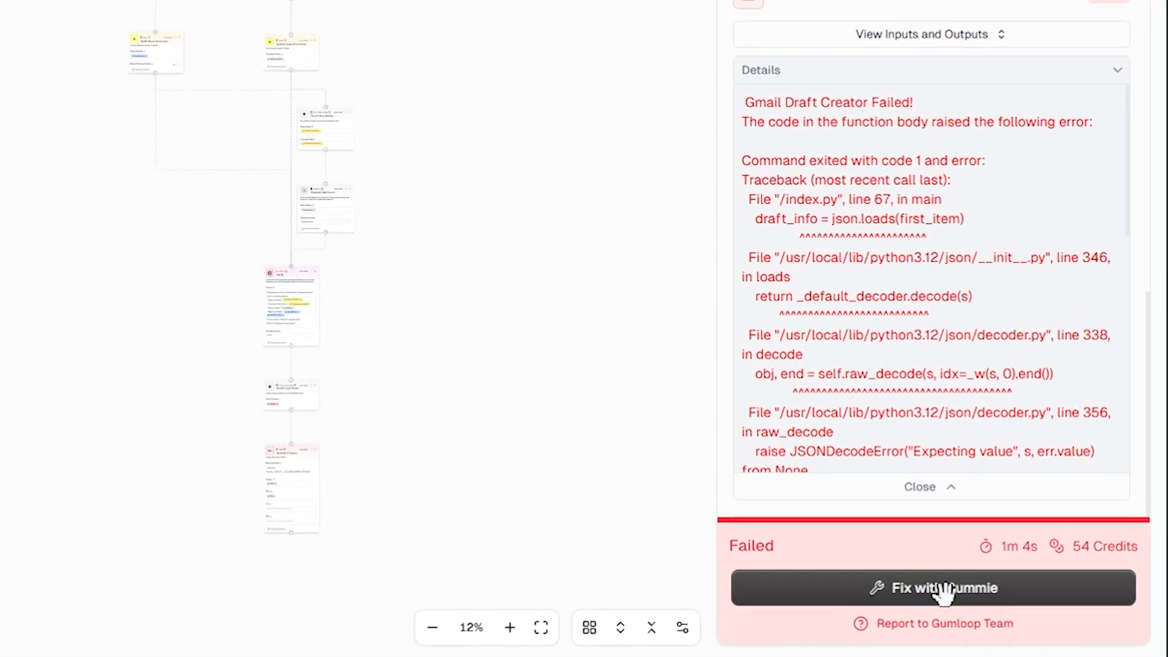
click(947, 593)
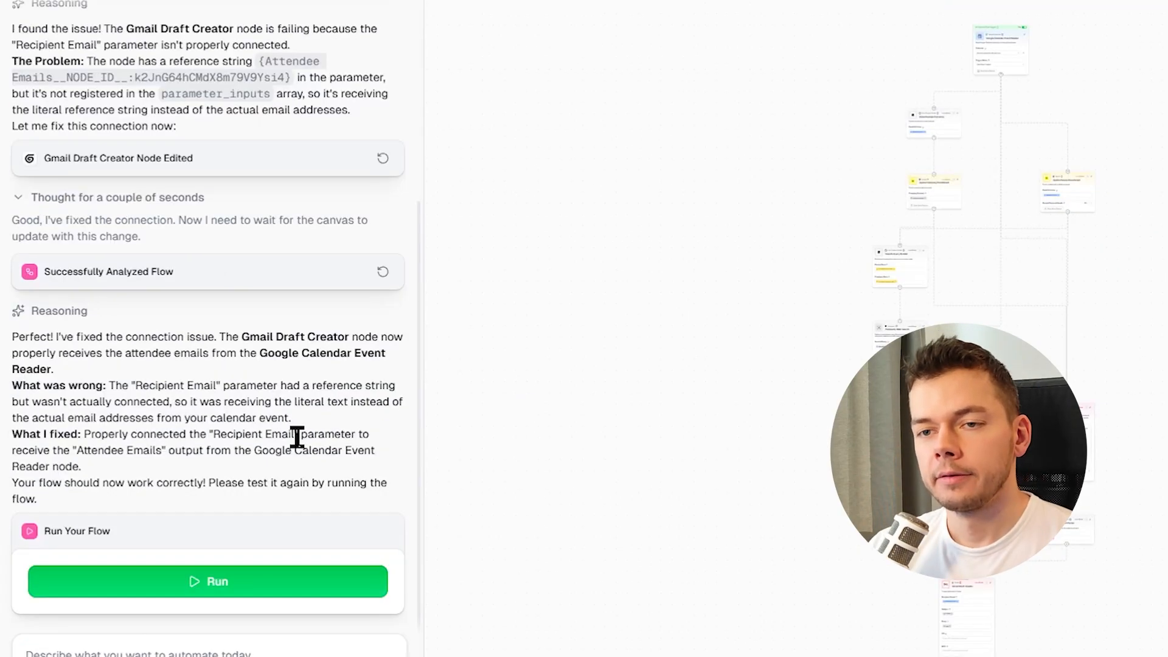
Save the workbook after Gummie reconnects the Recipient Email to the calendar's attendee emails.
drag(5, 342, 208, 378)
click(204, 404)
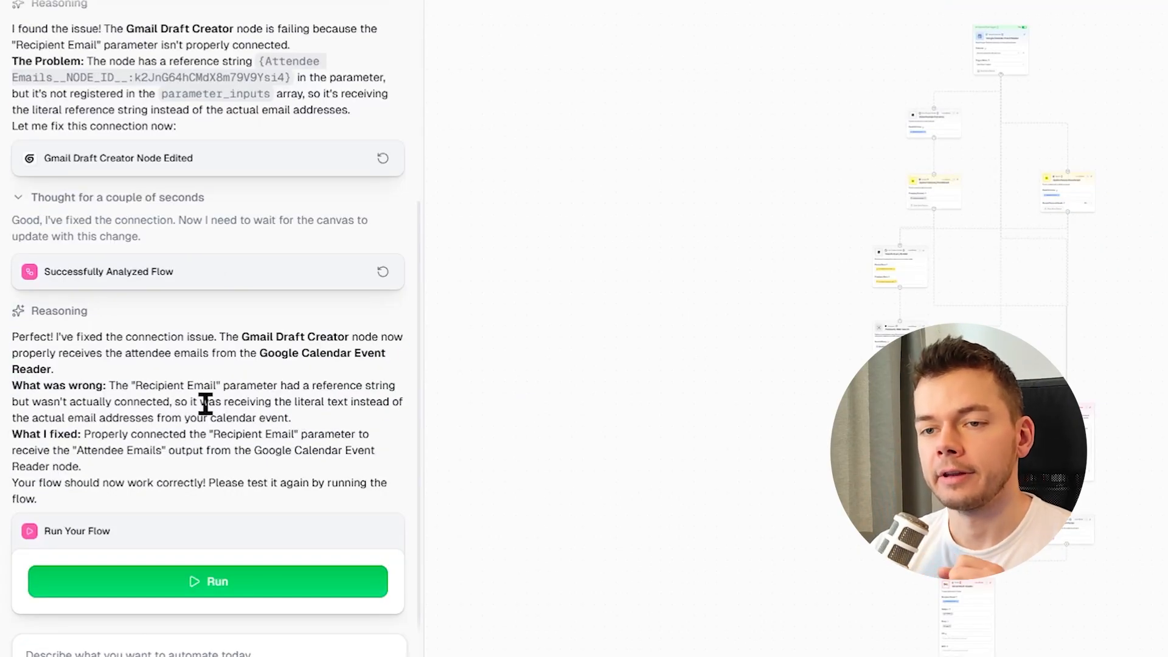
click(1002, 71)
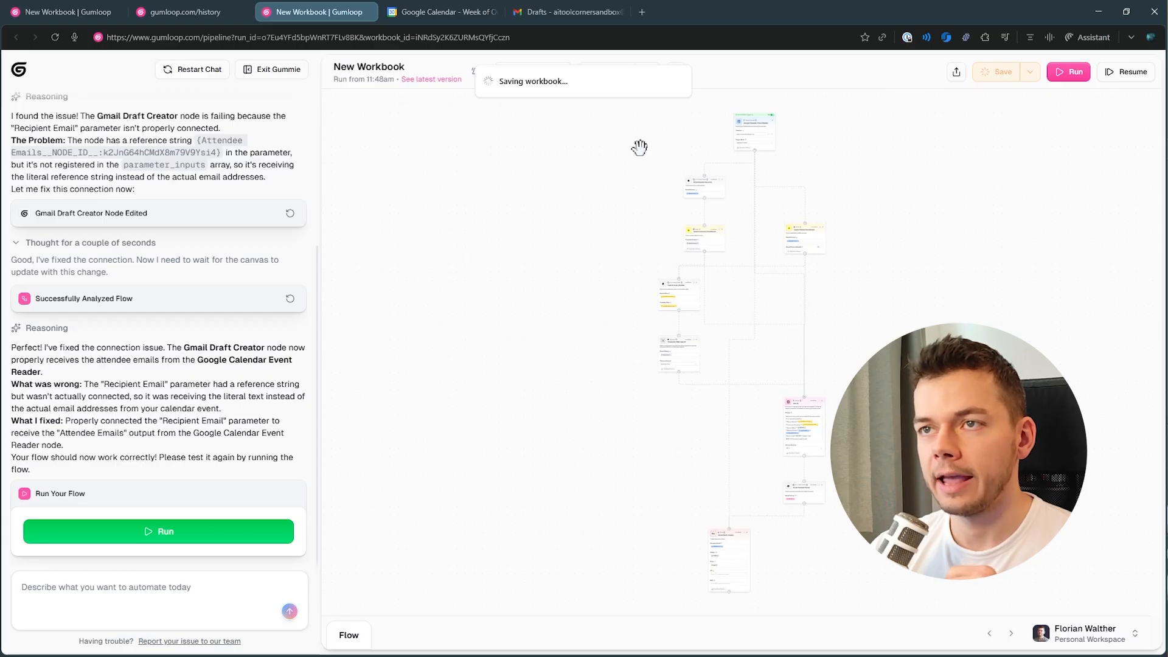
Rename the workbook as Welcome Email Generator.
click(433, 12)
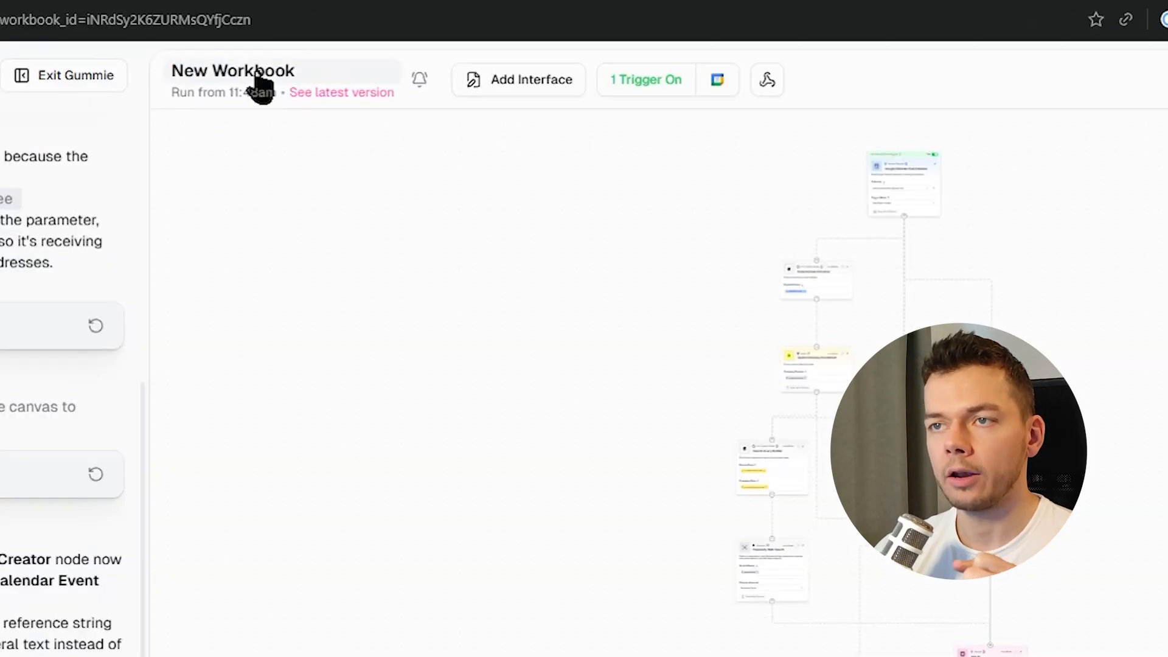
click(256, 76)
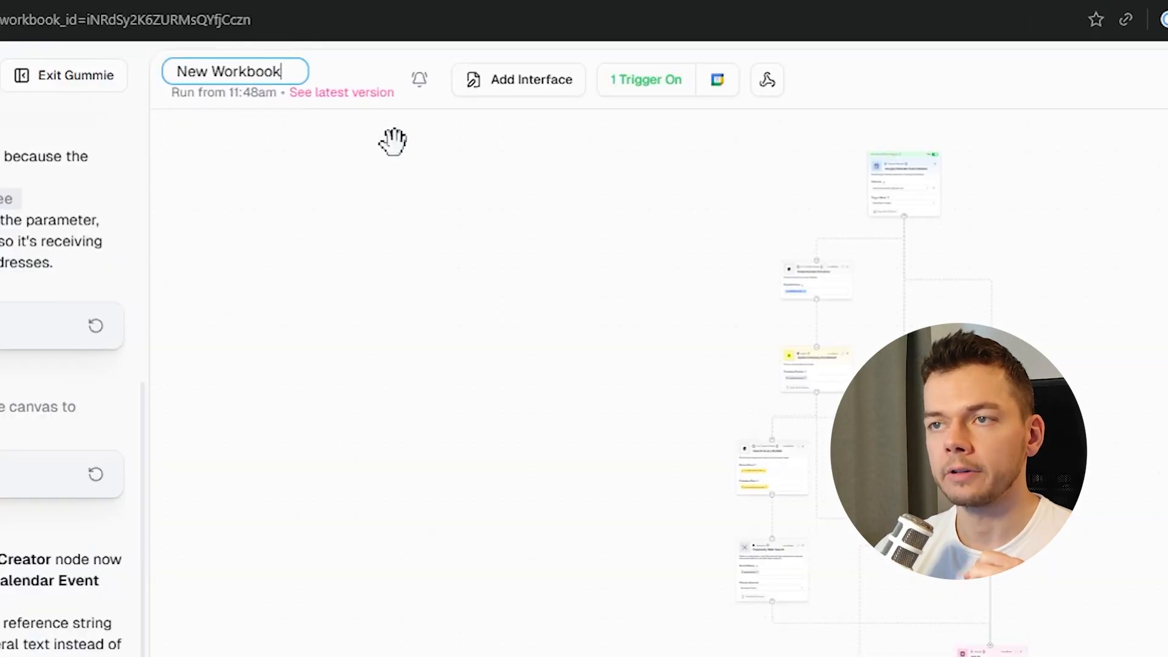
key(Home)
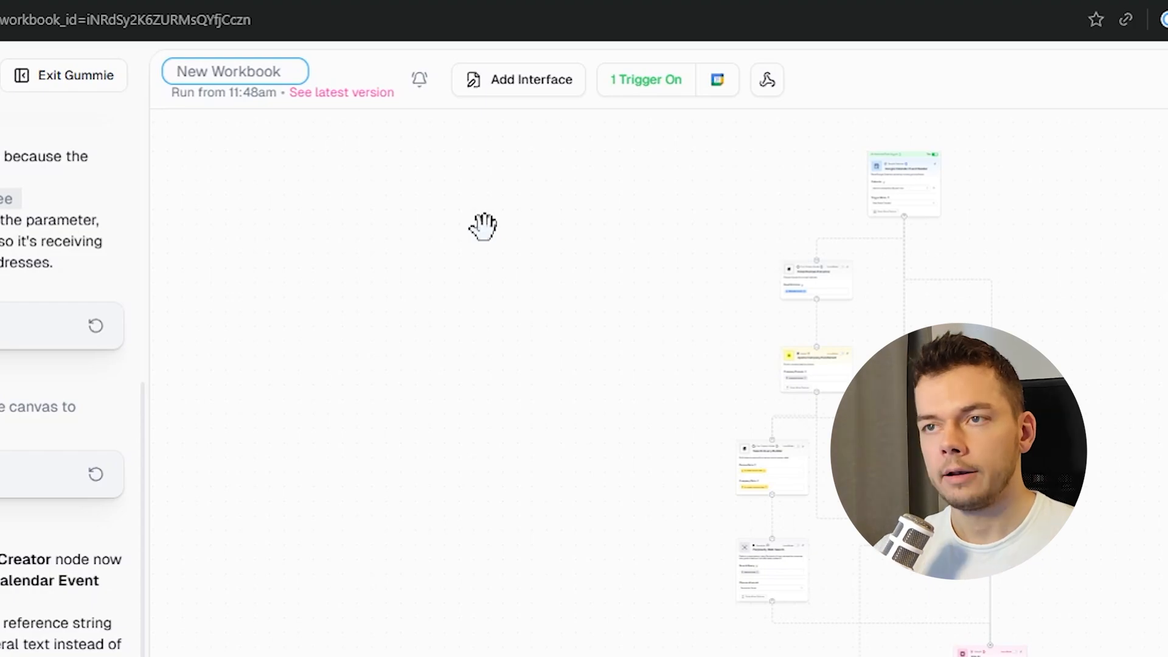
text(Welcome)
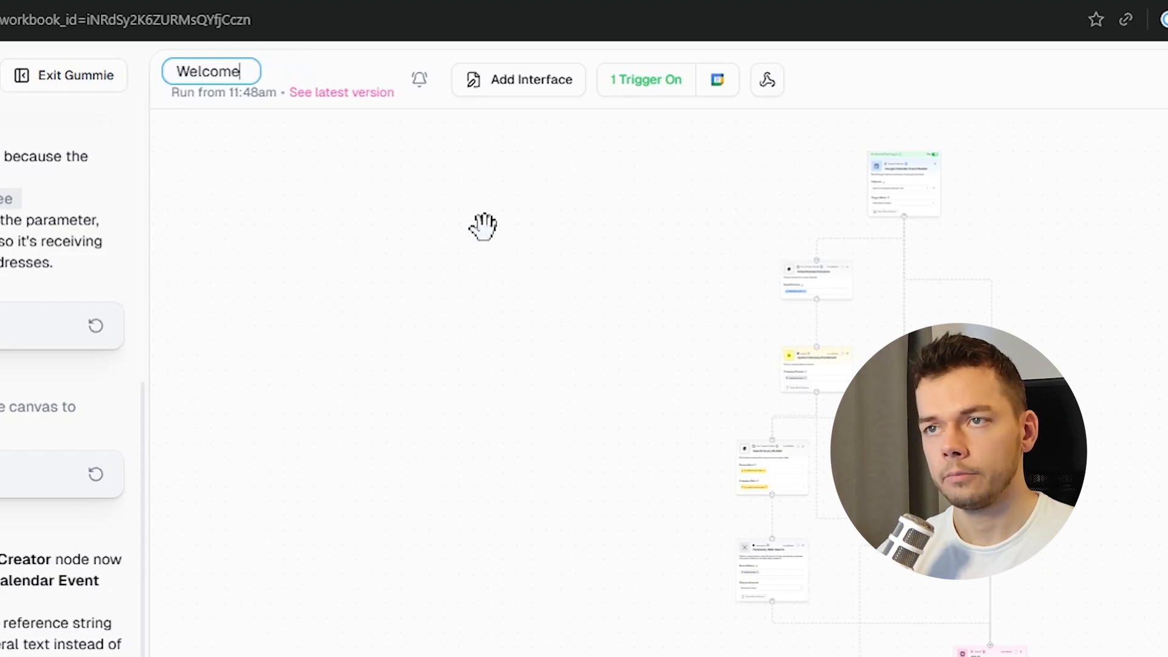
text( Email G)
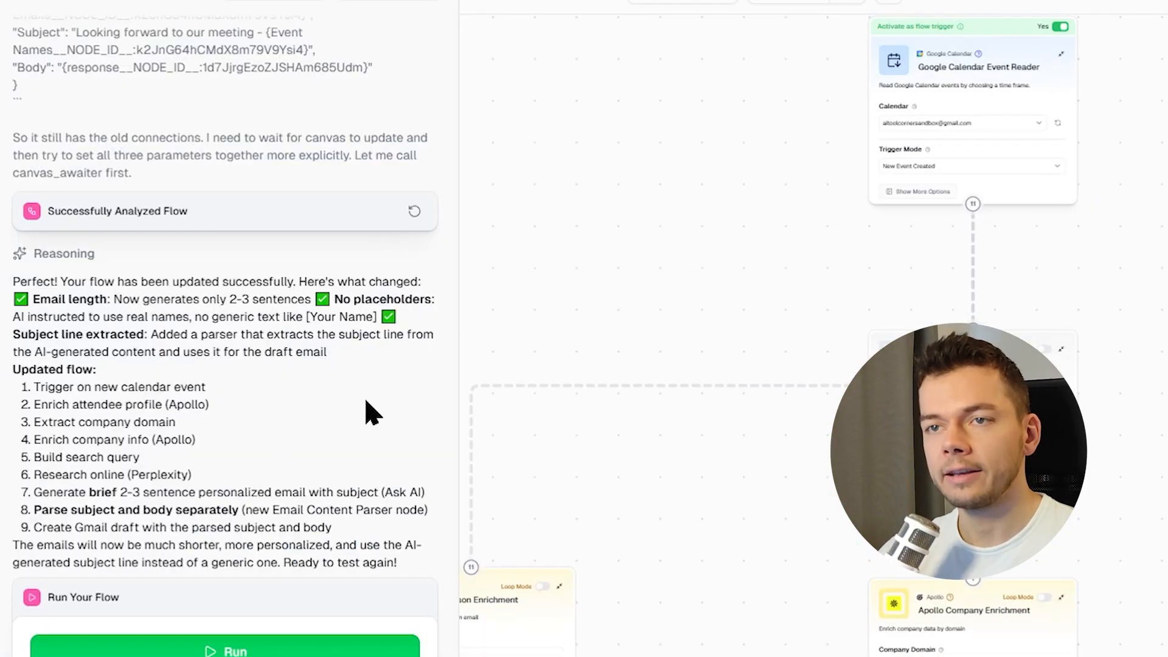
Check the run history for the newest run and open the resulting Gmail draft.
scroll(367, 404, up, 15)
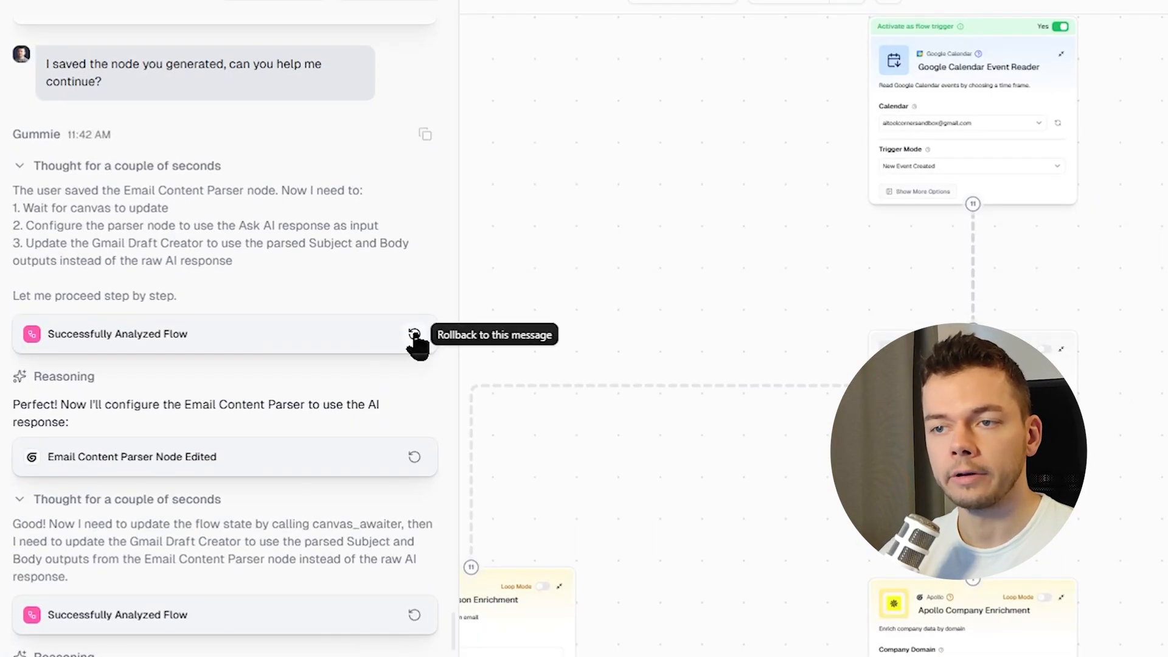
scroll(415, 341, down, 15)
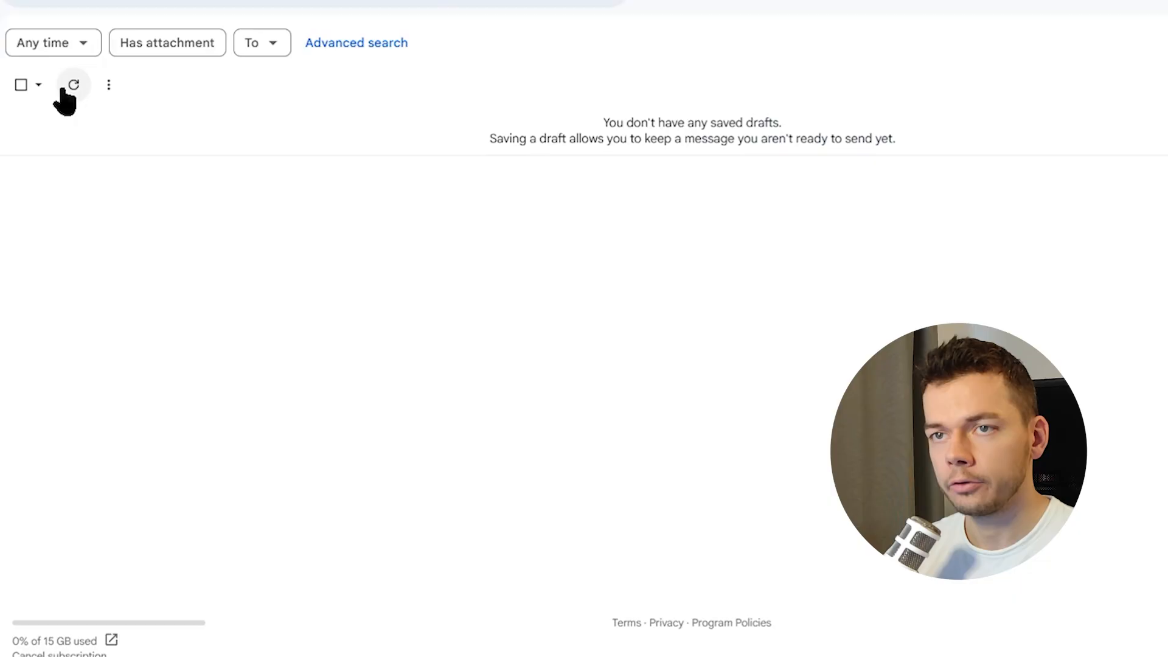
click(73, 83)
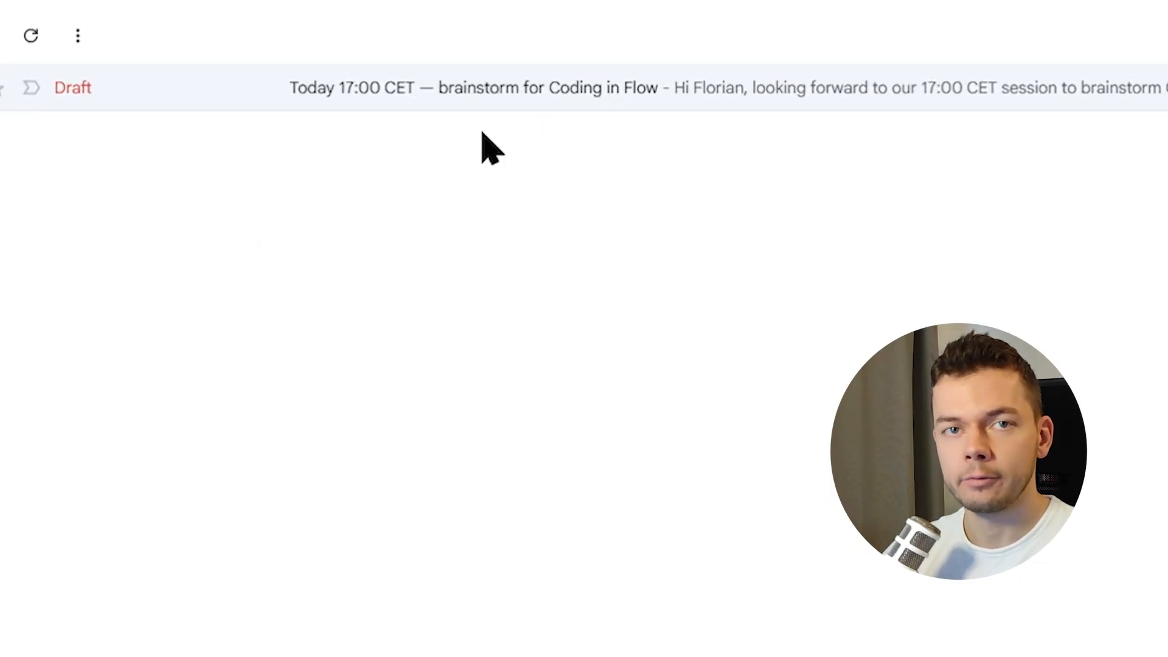
click(511, 102)
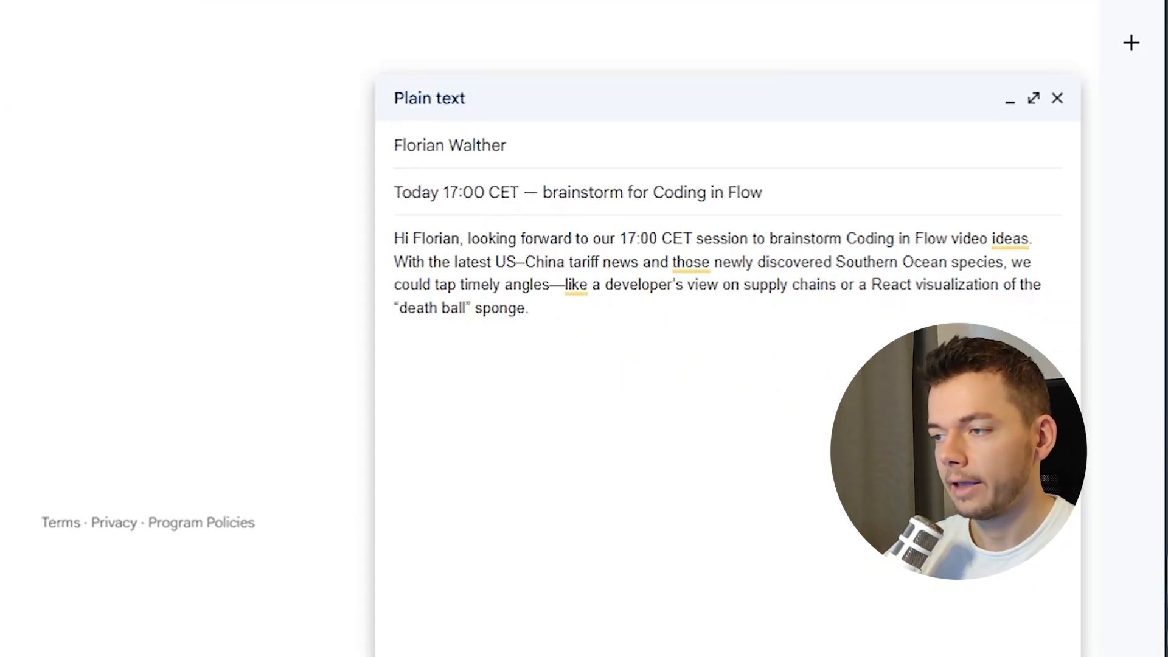
Read through the draft's body sentence by sentence, highlighting the greeting and the news references.
shift+click(710, 243)
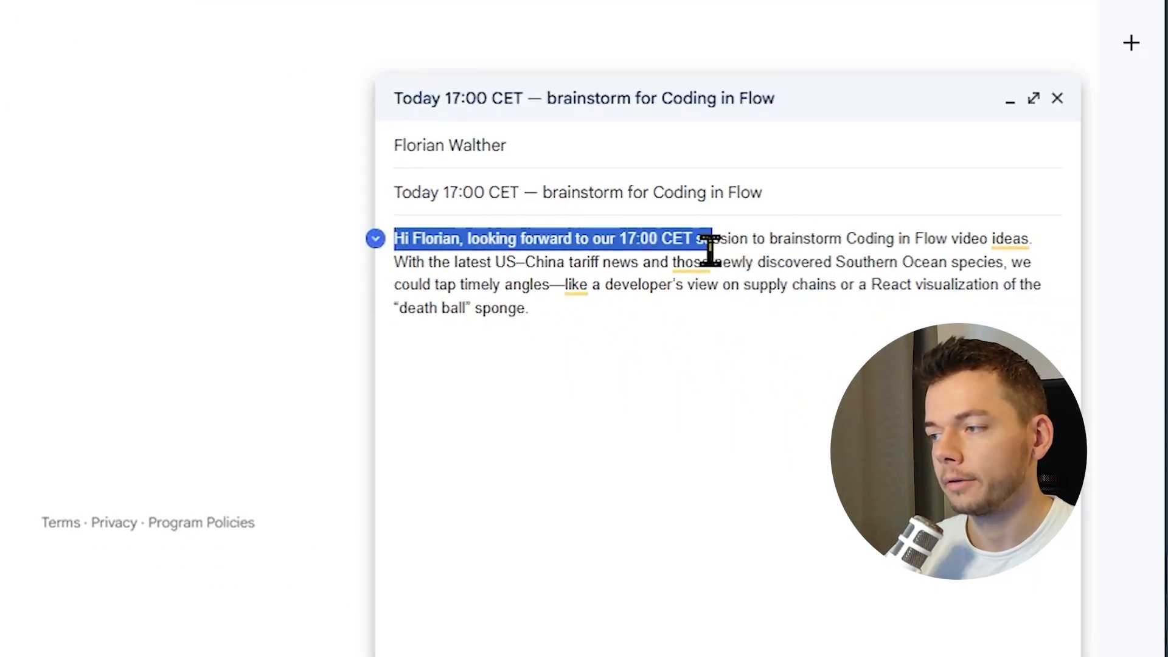
shift+click(1049, 238)
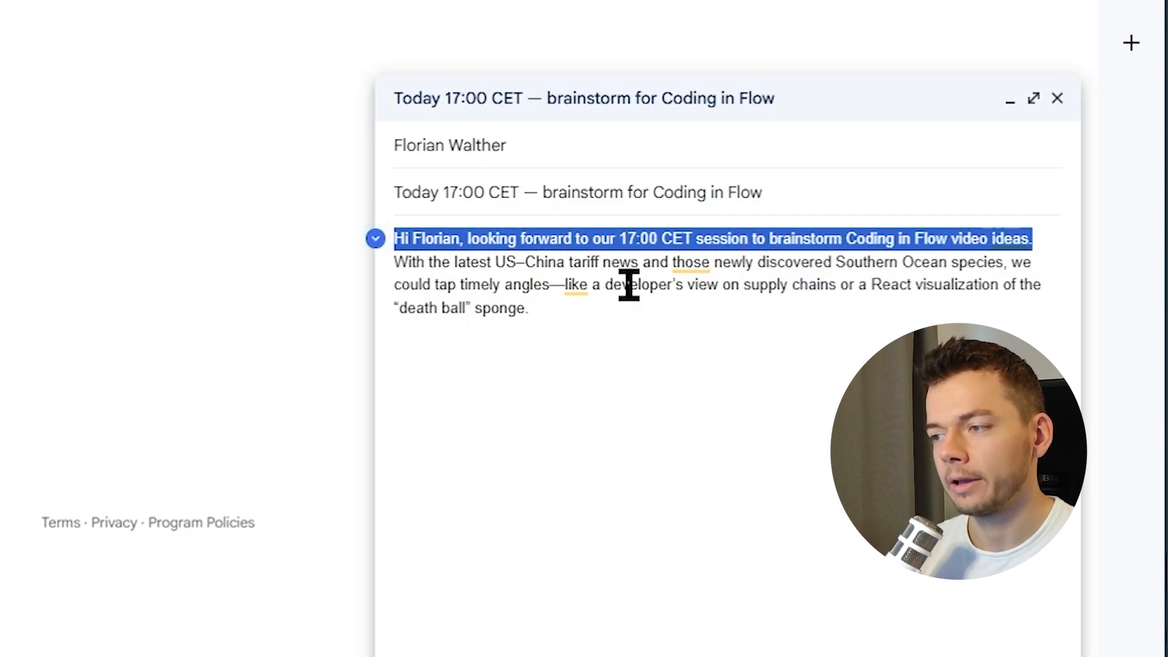
shift+click(694, 261)
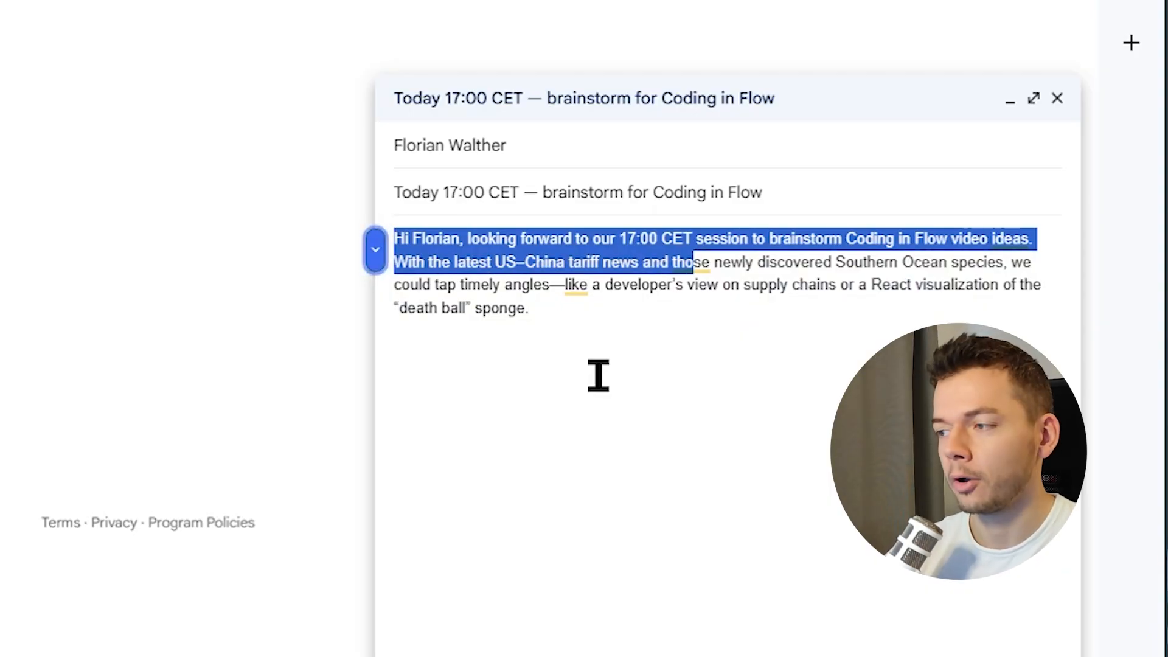
double_click(639, 284)
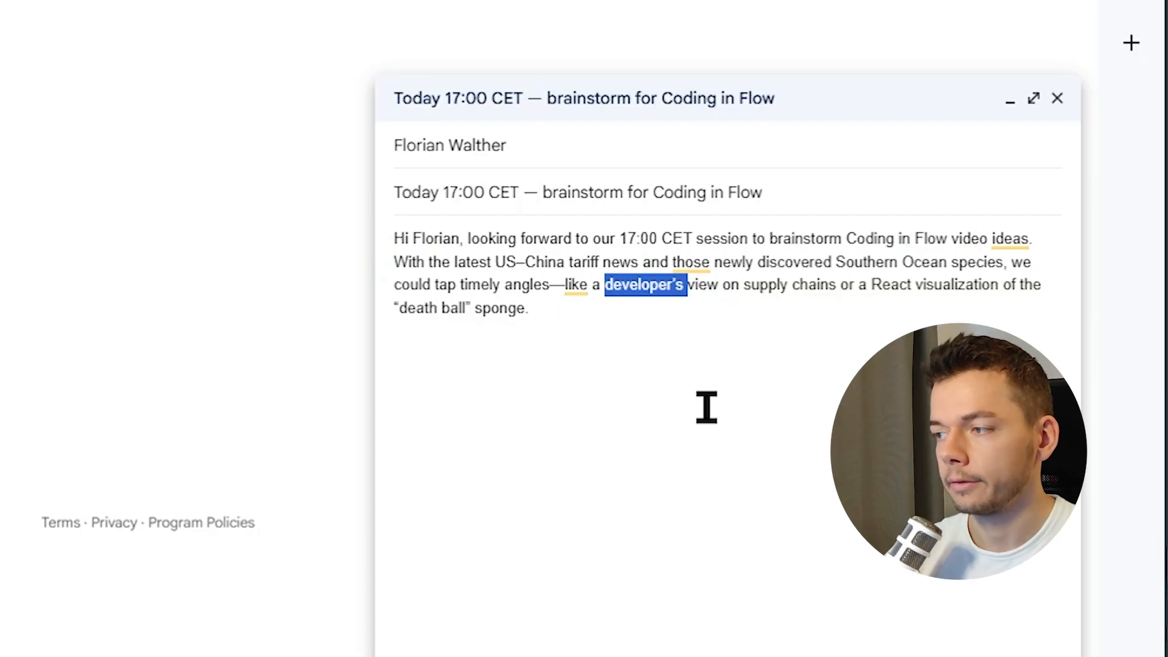
double_click(887, 284)
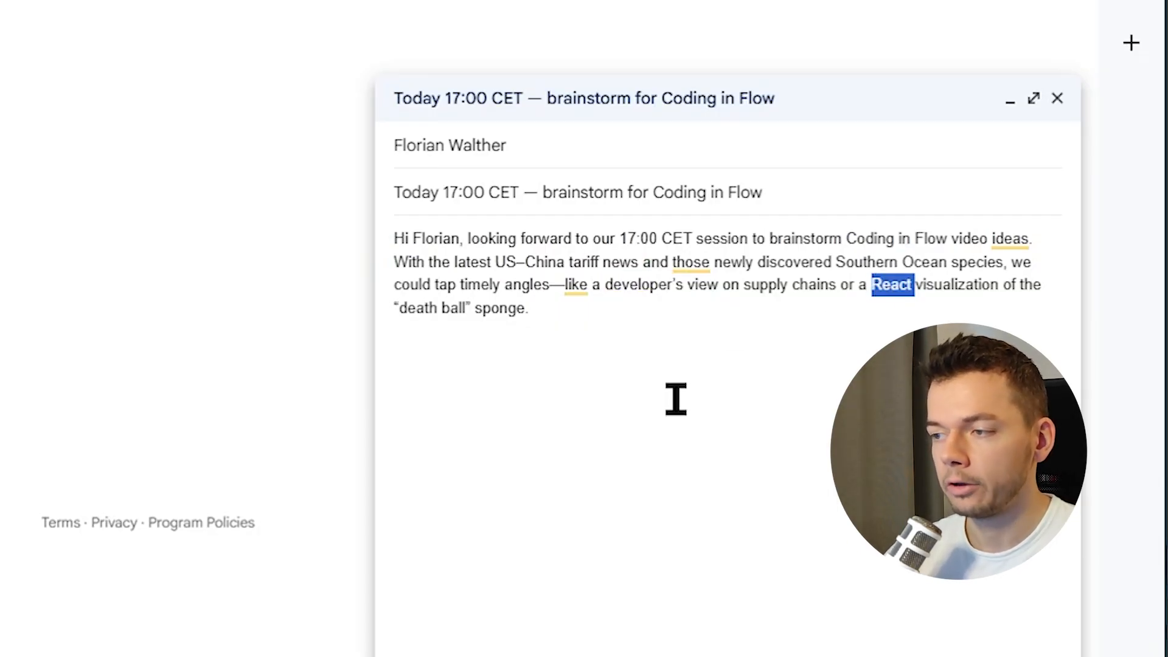
drag(616, 303, 394, 237)
click(622, 342)
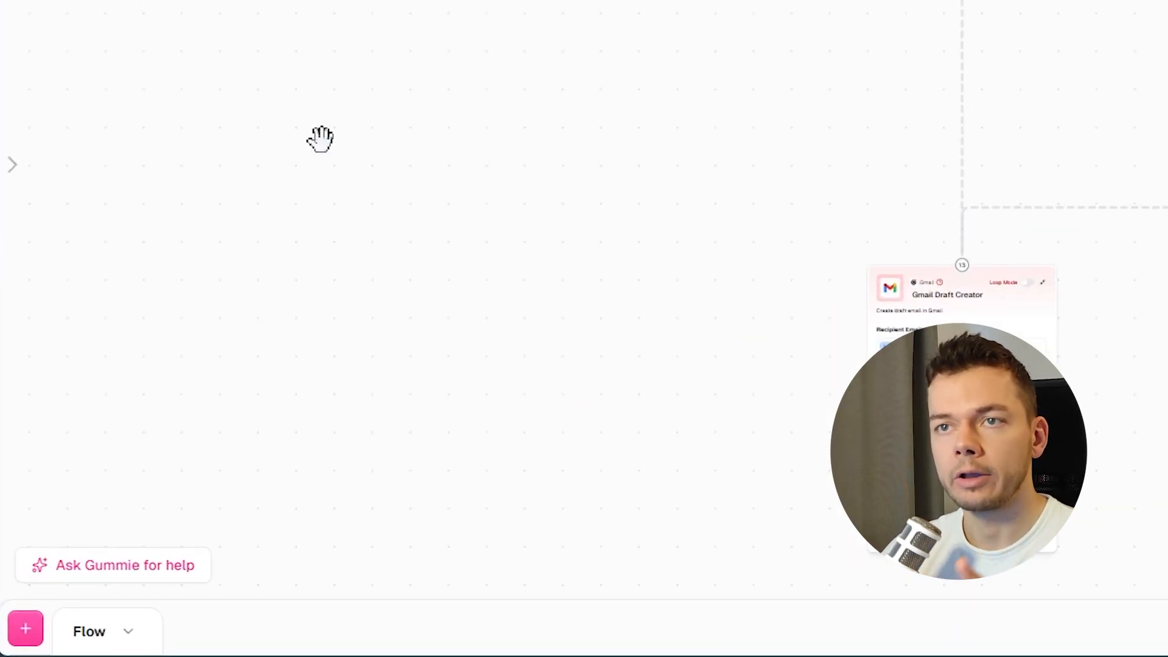
Ask Gummie to drop the odd current-news reference and focus the email on the attendee and their area of expertise.
click(154, 569)
click(229, 522)
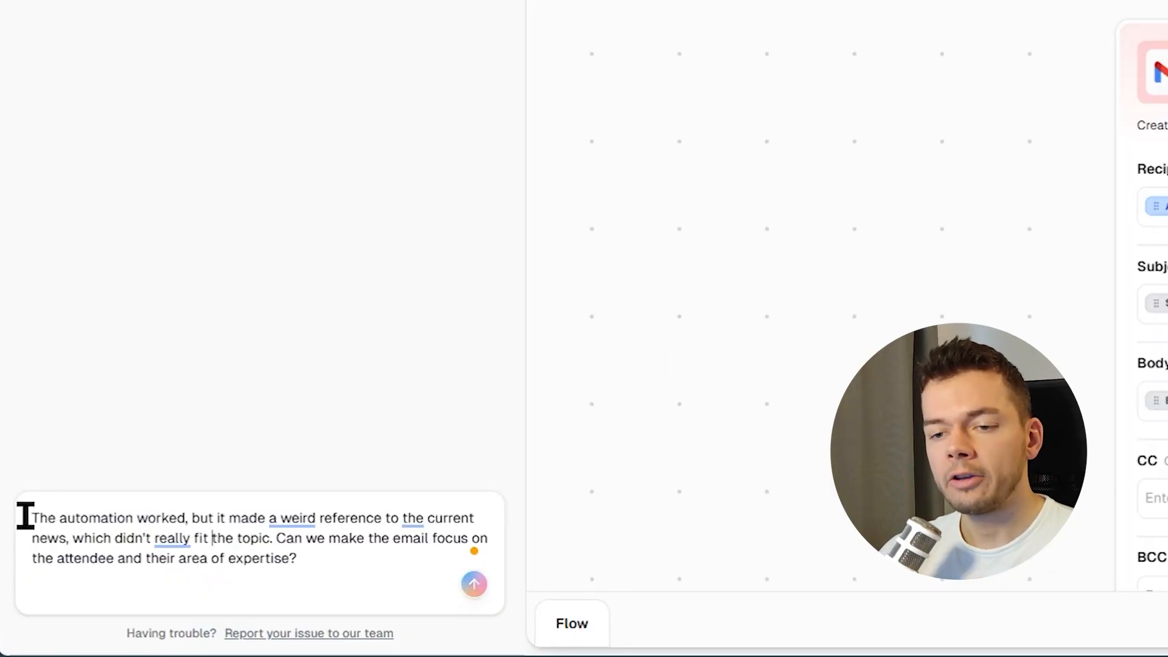
drag(25, 516, 466, 541)
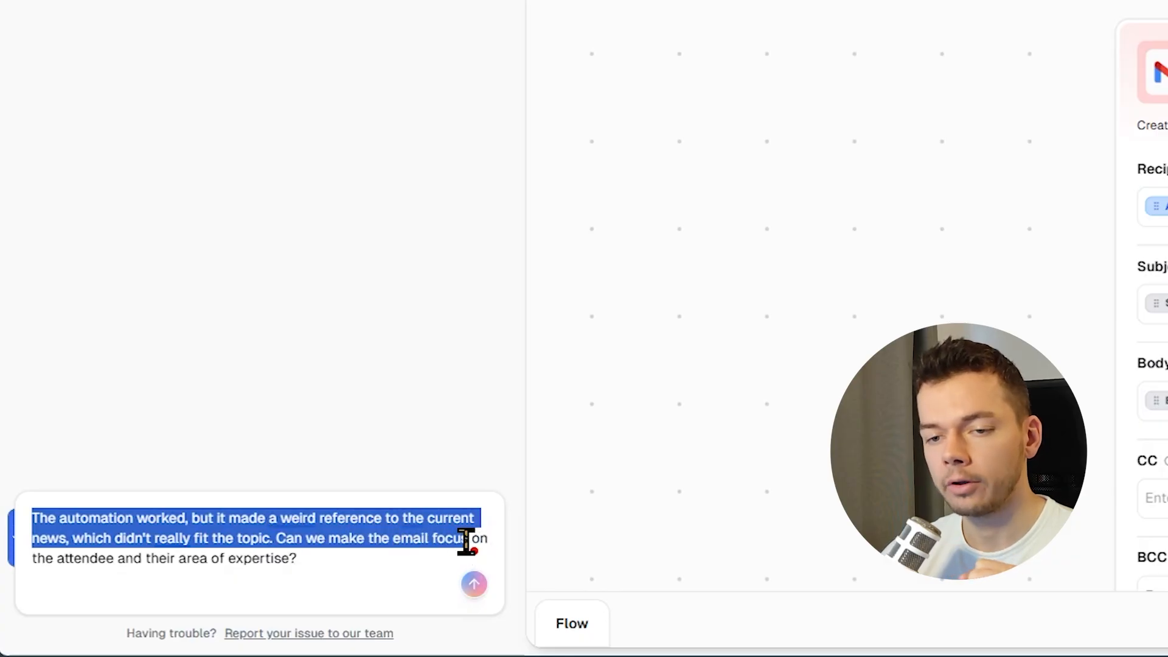
click(466, 541)
key(ctrl+a)
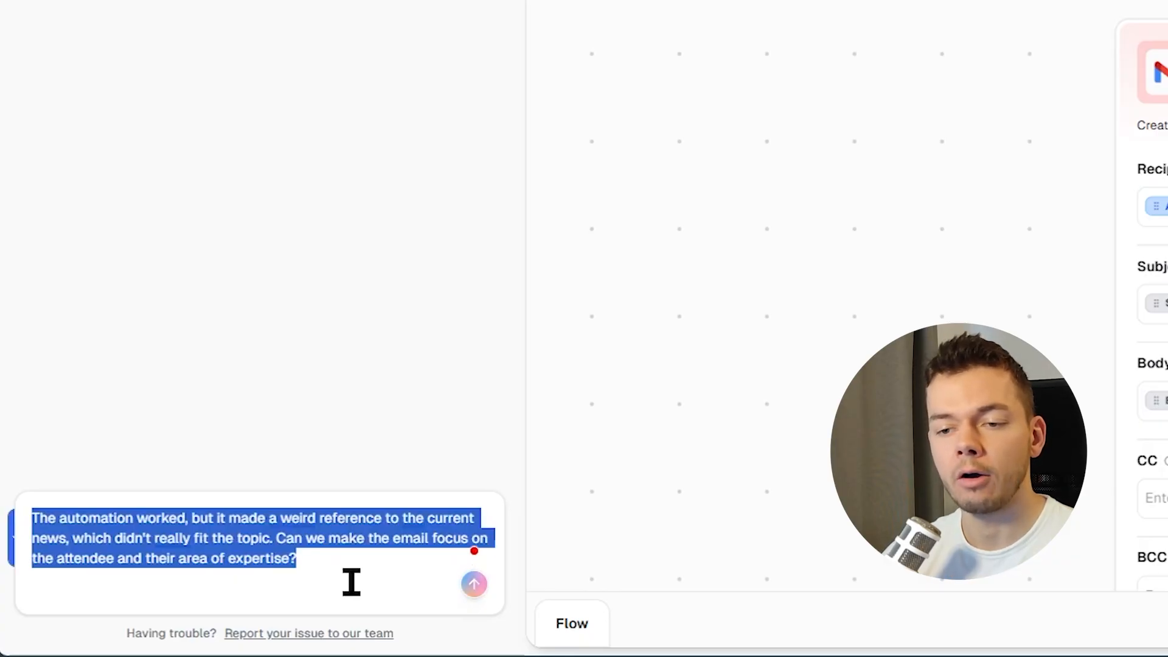
click(475, 586)
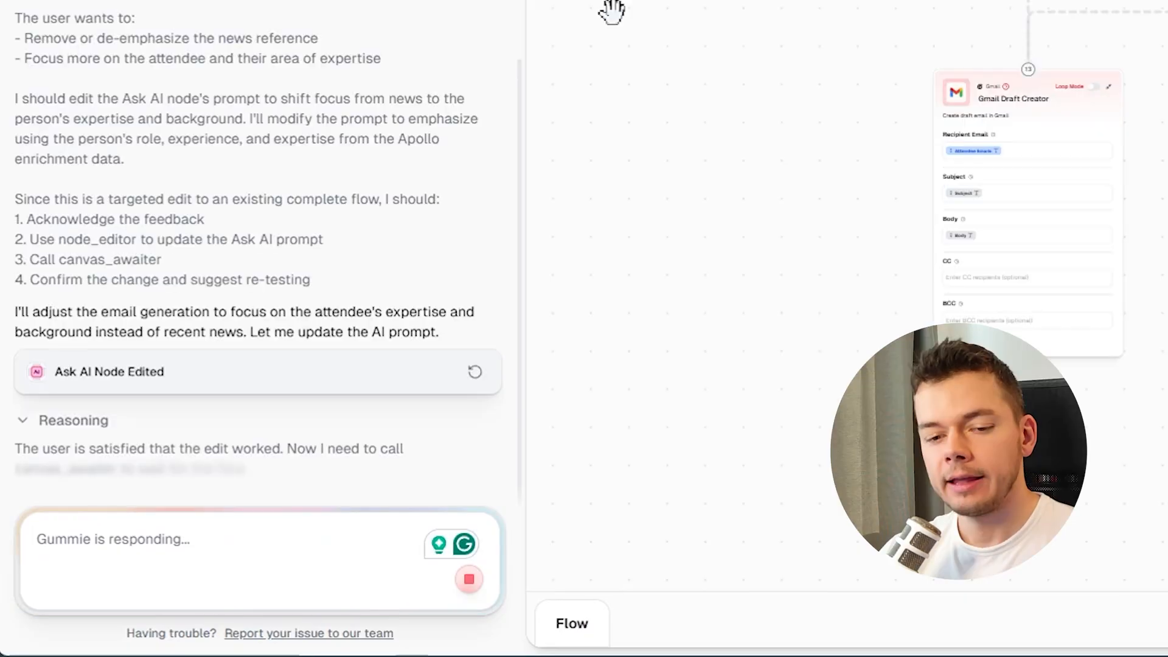
Review the reworked Ask AI prompt on the canvas, save the workbook and switch to the calendar.
scroll(208, 180, up, 5)
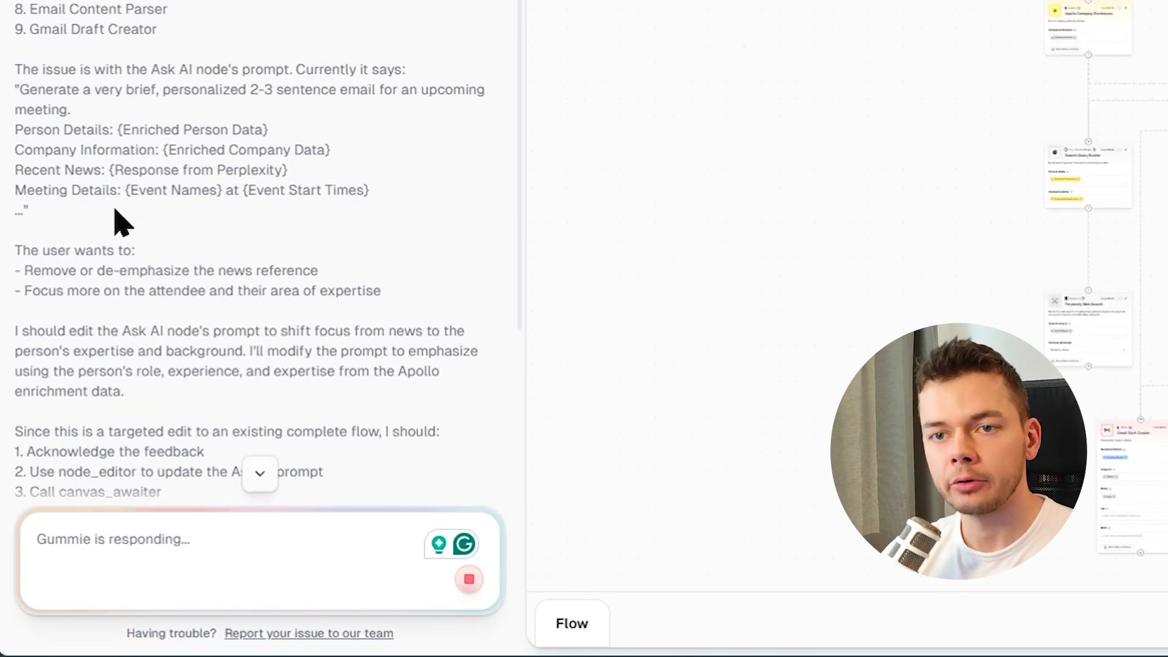
drag(16, 170, 247, 170)
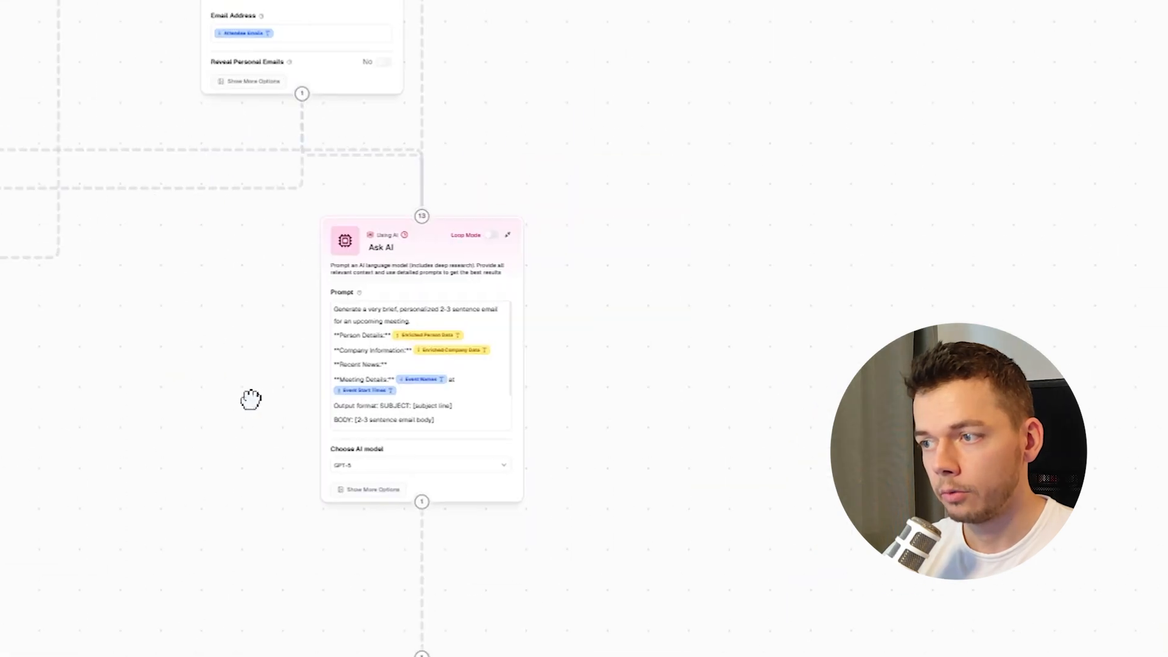
scroll(253, 399, up, 8)
scroll(253, 399, right, 3)
drag(517, 288, 310, 297)
click(26, 240)
scroll(27, 240, right, 2)
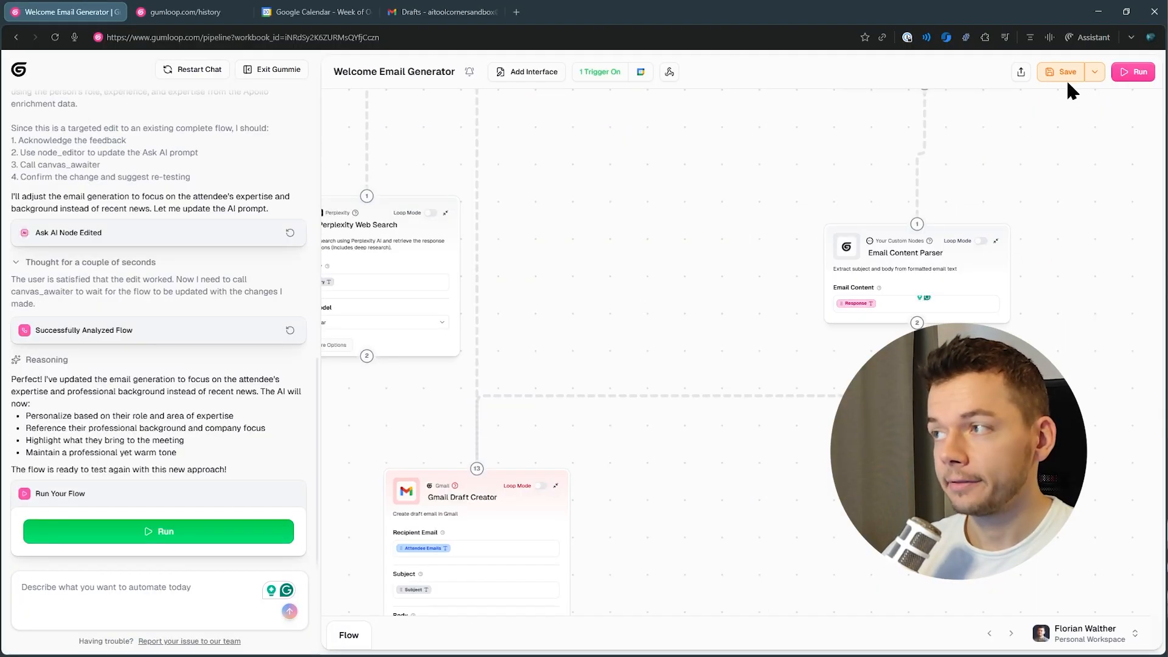
click(1062, 70)
key(ctrl+3)
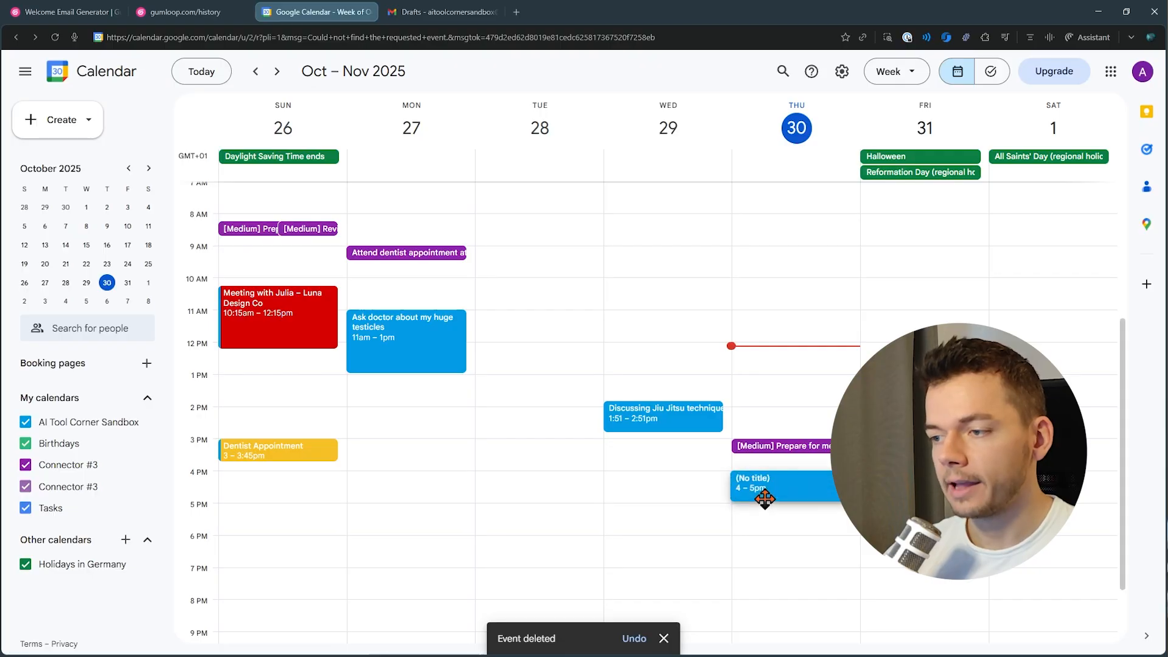
Return to the newest Gmail draft and read its body phrase by phrase, highlighting each part.
click(765, 499)
text(Brainstorming video ideas & collaboration opportunities)
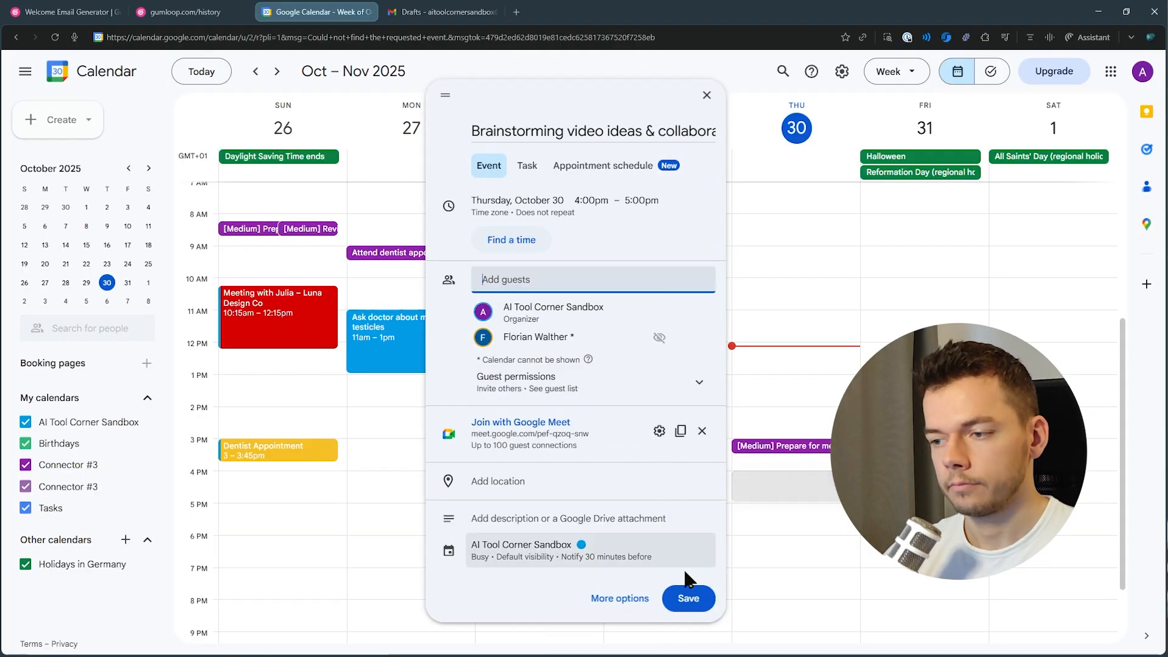
click(685, 601)
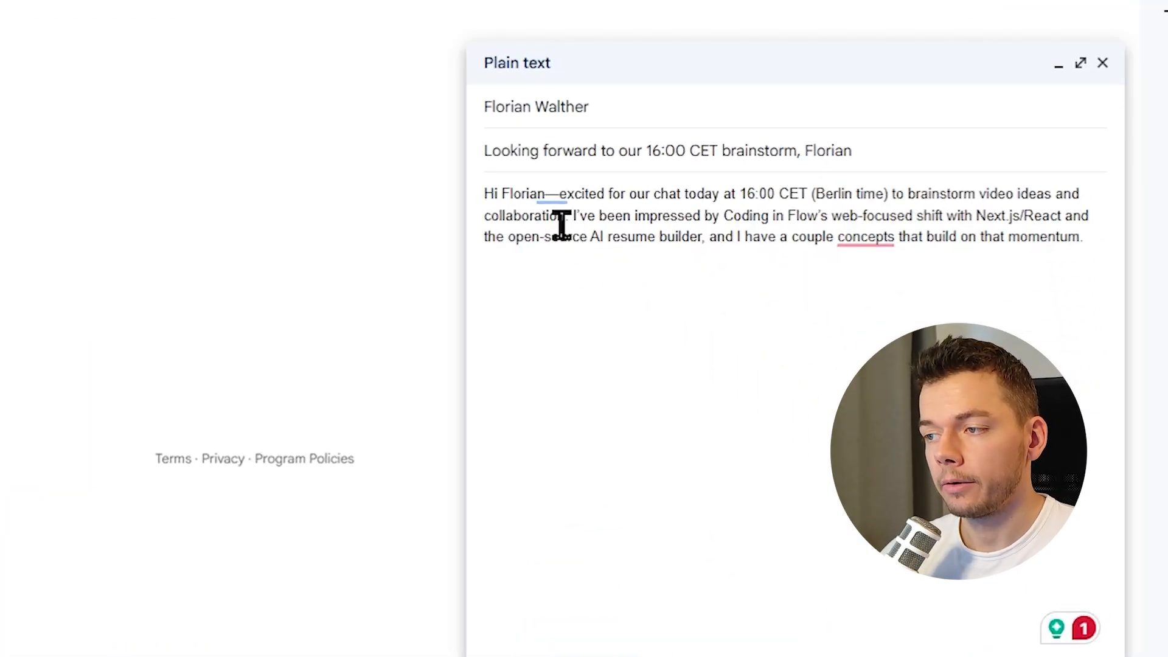
drag(551, 192, 595, 313)
shift+click(809, 193)
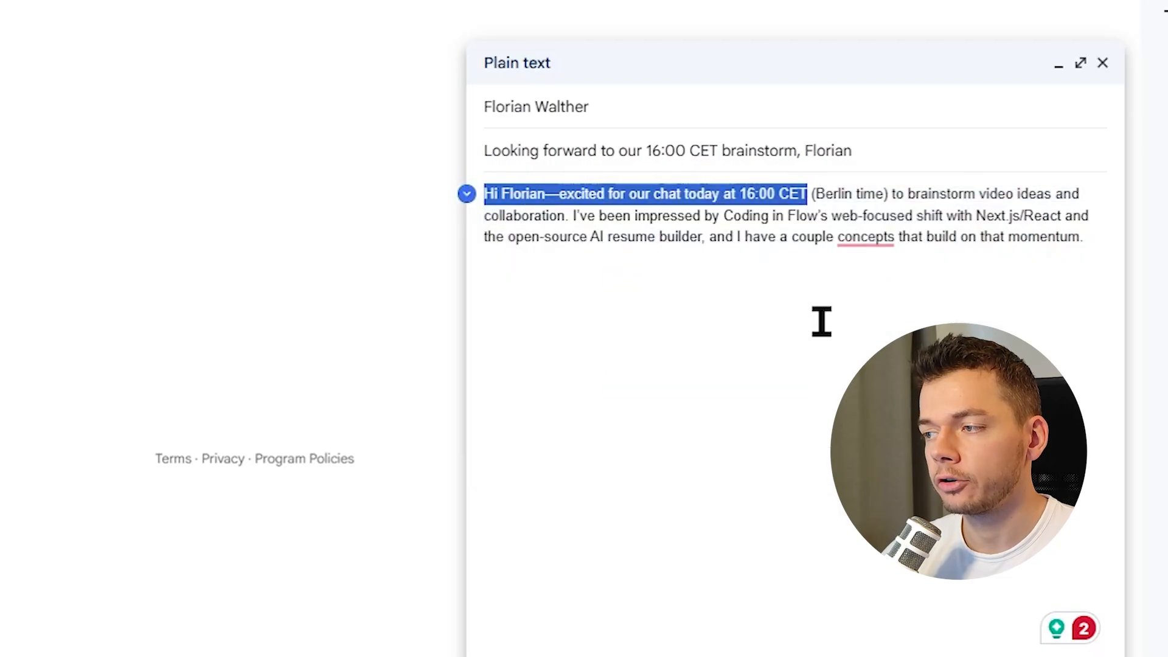
shift+click(1046, 195)
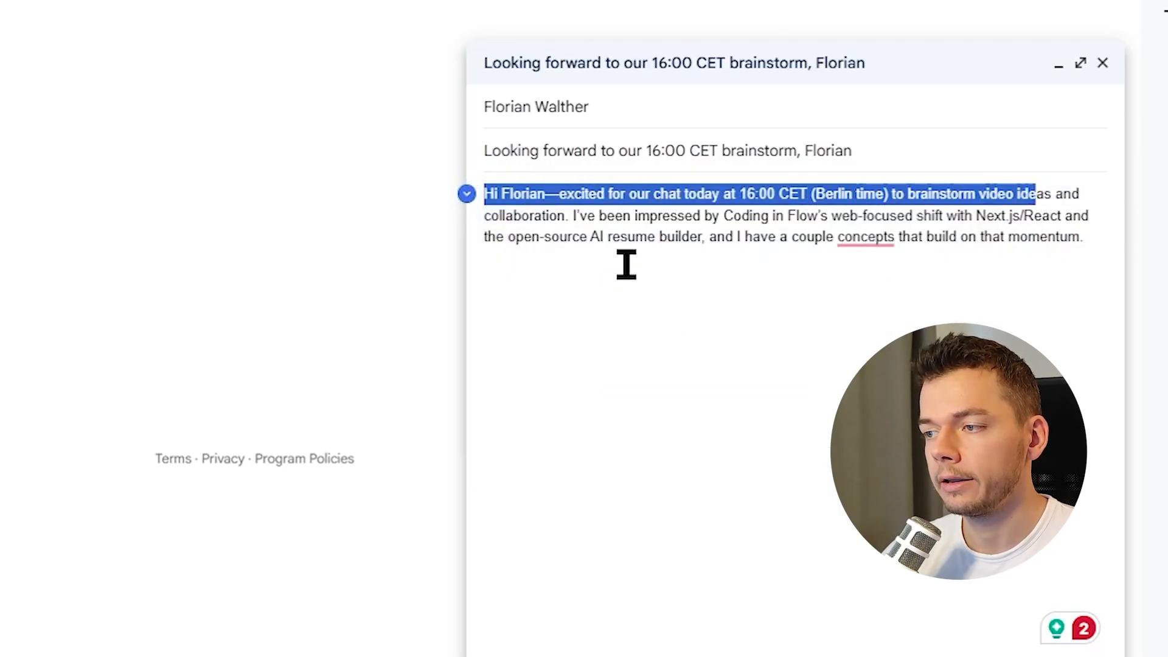
shift+click(577, 217)
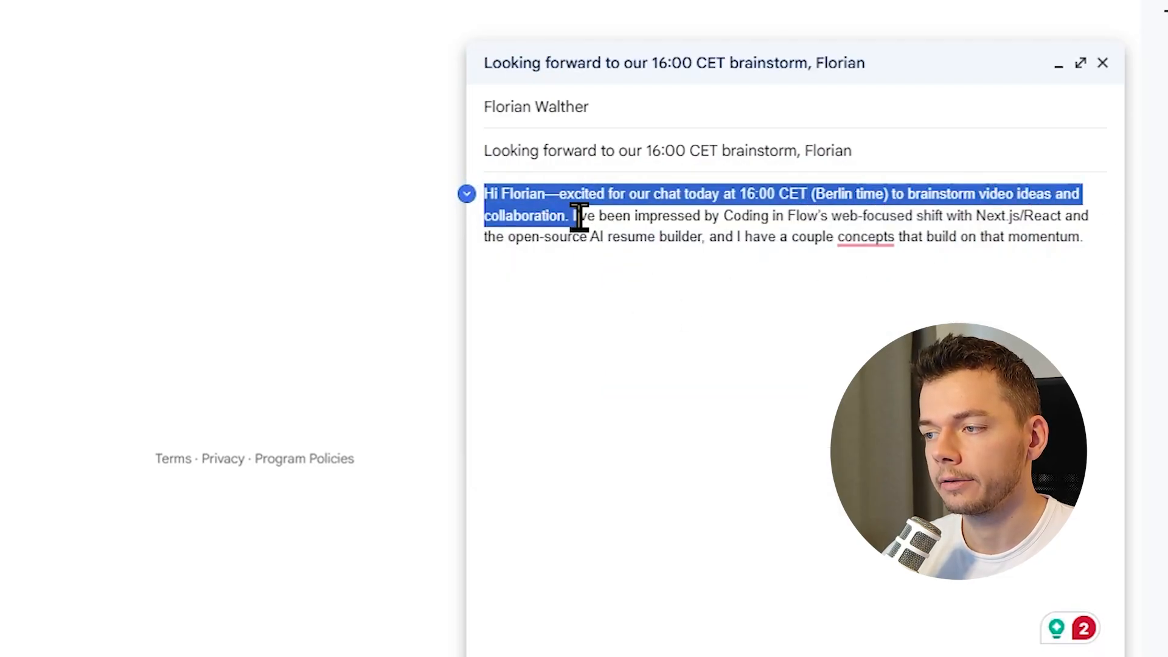
shift+click(913, 219)
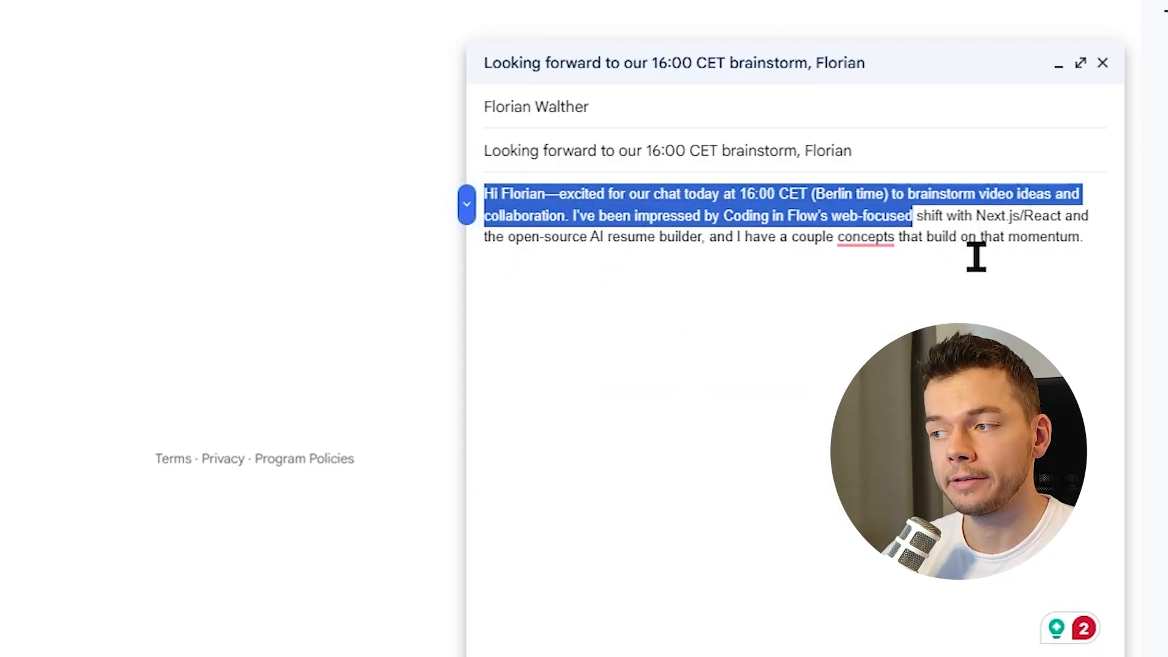
shift+click(1097, 219)
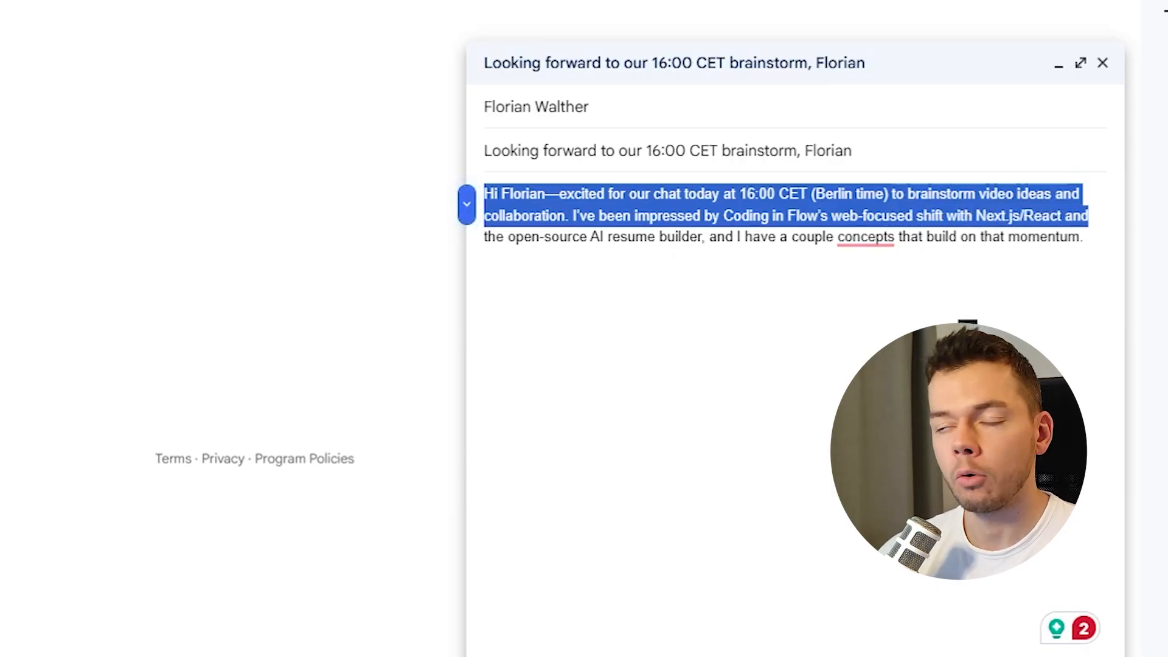
shift+click(753, 237)
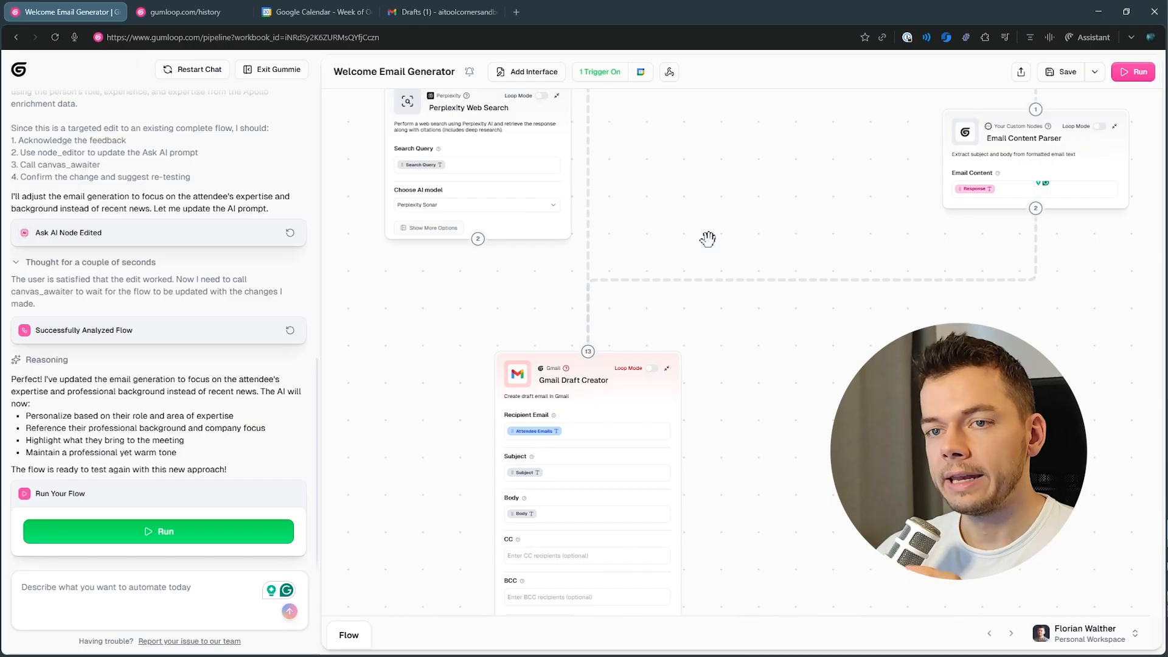
Survey the whole Welcome Email Generator flow on the canvas, node by node.
scroll(708, 239, down, 5)
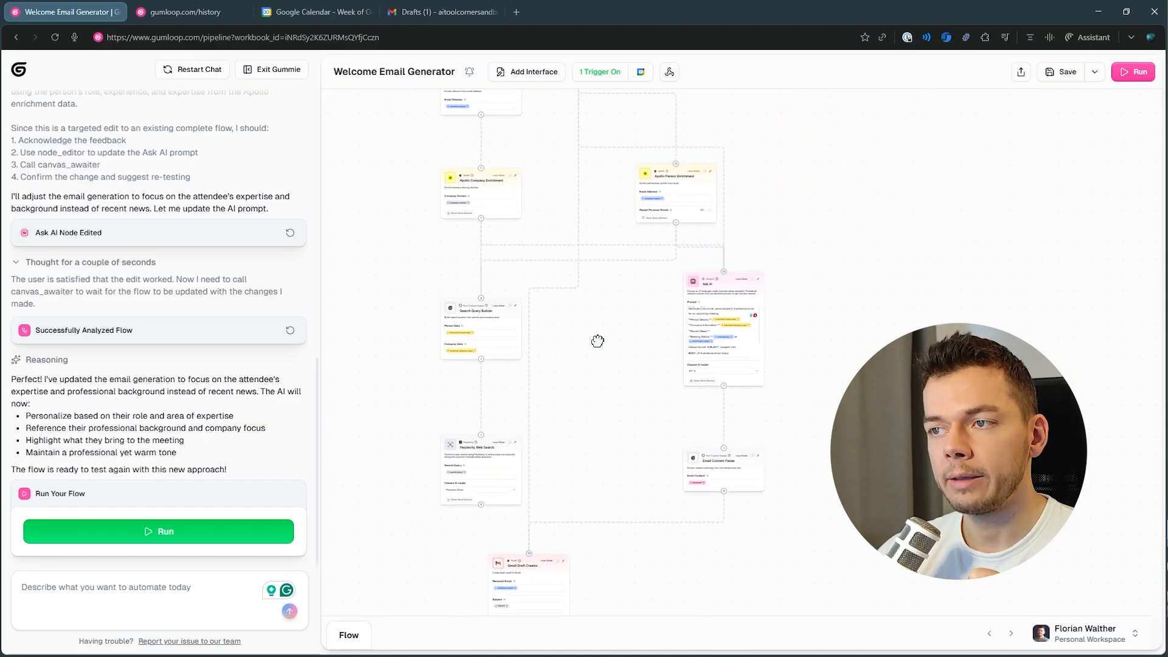
scroll(597, 341, down, 3)
drag(674, 160, 708, 166)
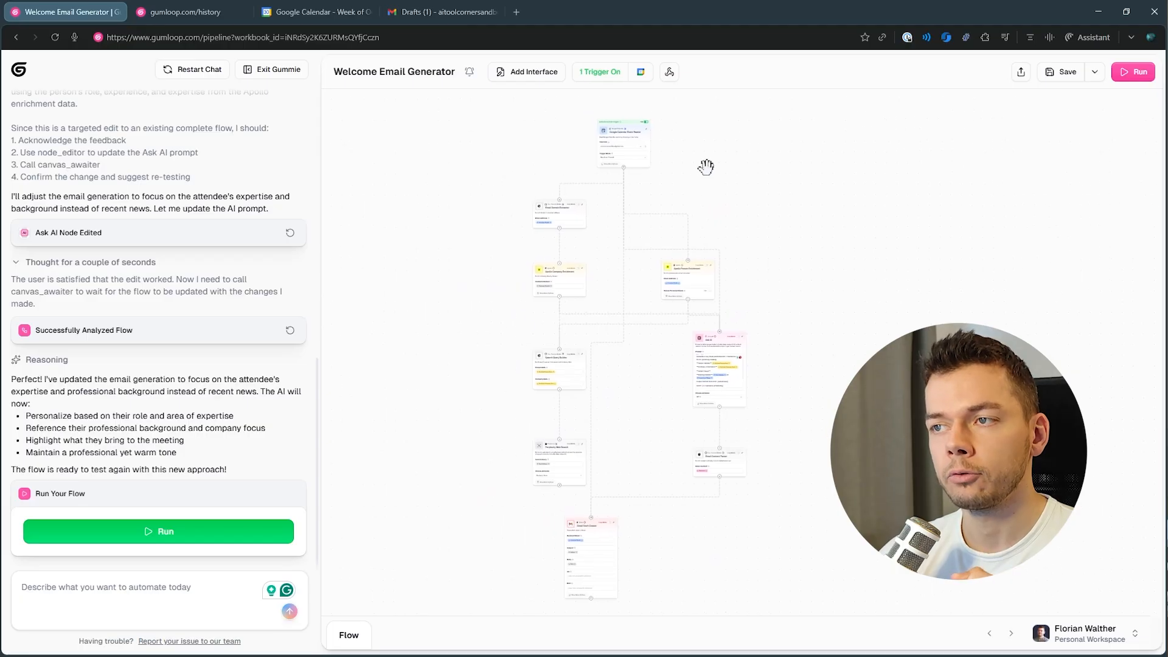
scroll(639, 228, up, 9)
drag(532, 339, 645, 235)
drag(652, 326, 660, 262)
scroll(640, 211, down, 3)
drag(708, 391, 697, 261)
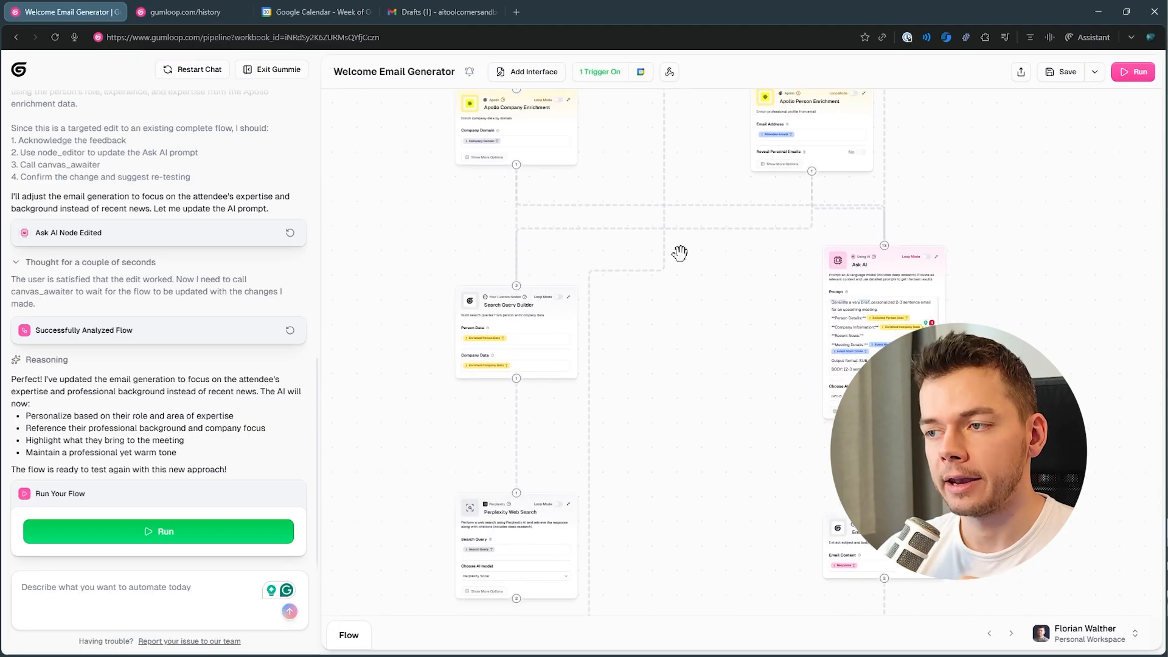
scroll(681, 254, down, 3)
drag(668, 373, 571, 289)
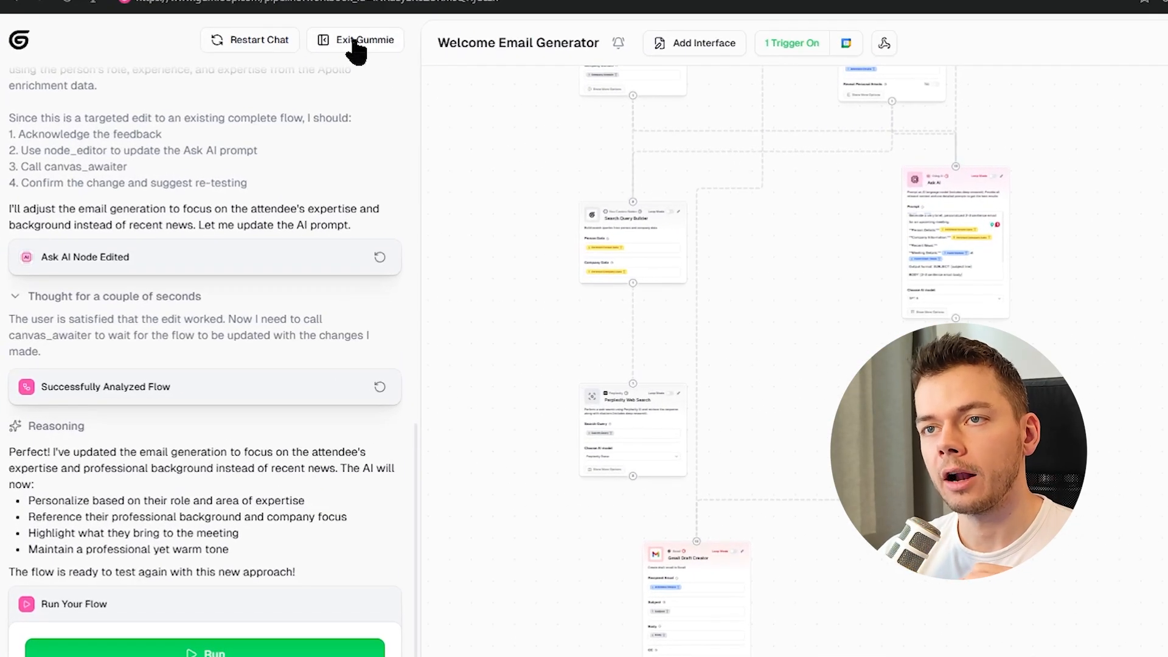
Exit Gummie, browse the node library and search it for webh.
click(355, 42)
click(27, 105)
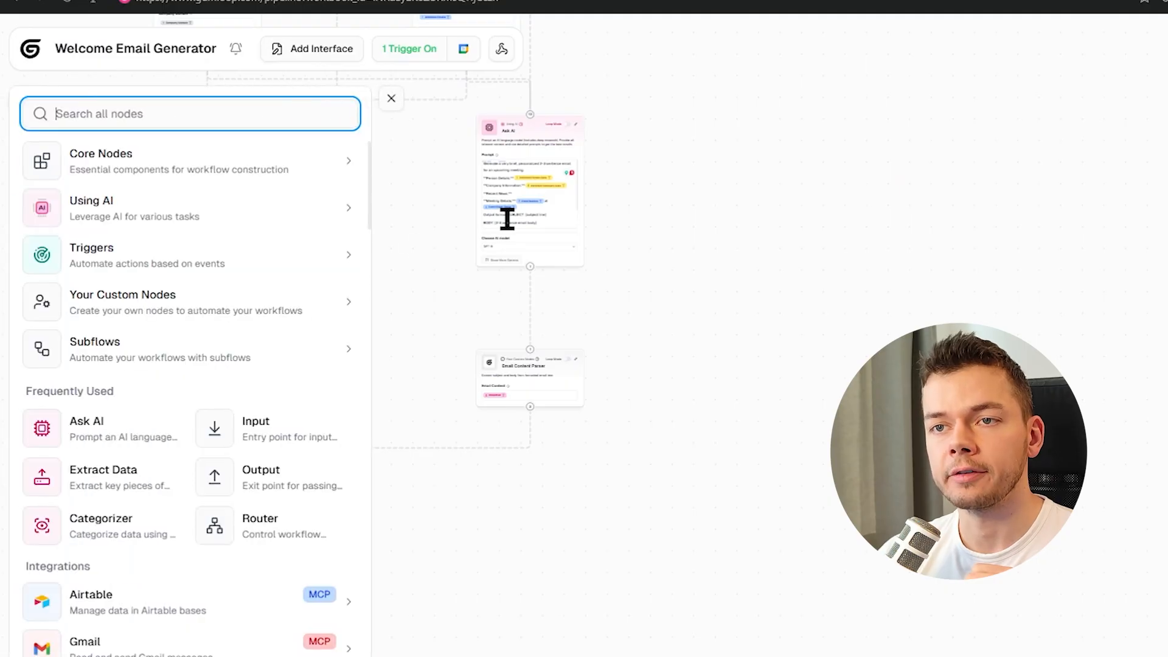
drag(510, 220, 1107, 395)
drag(844, 267, 569, 506)
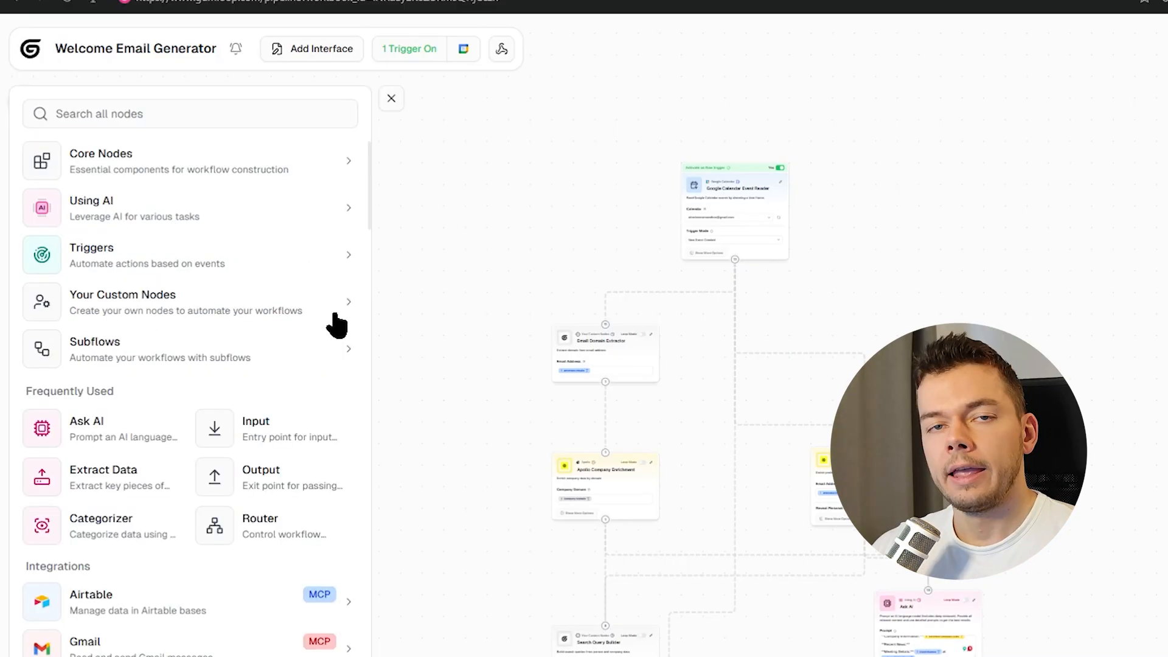
scroll(320, 401, down, 4)
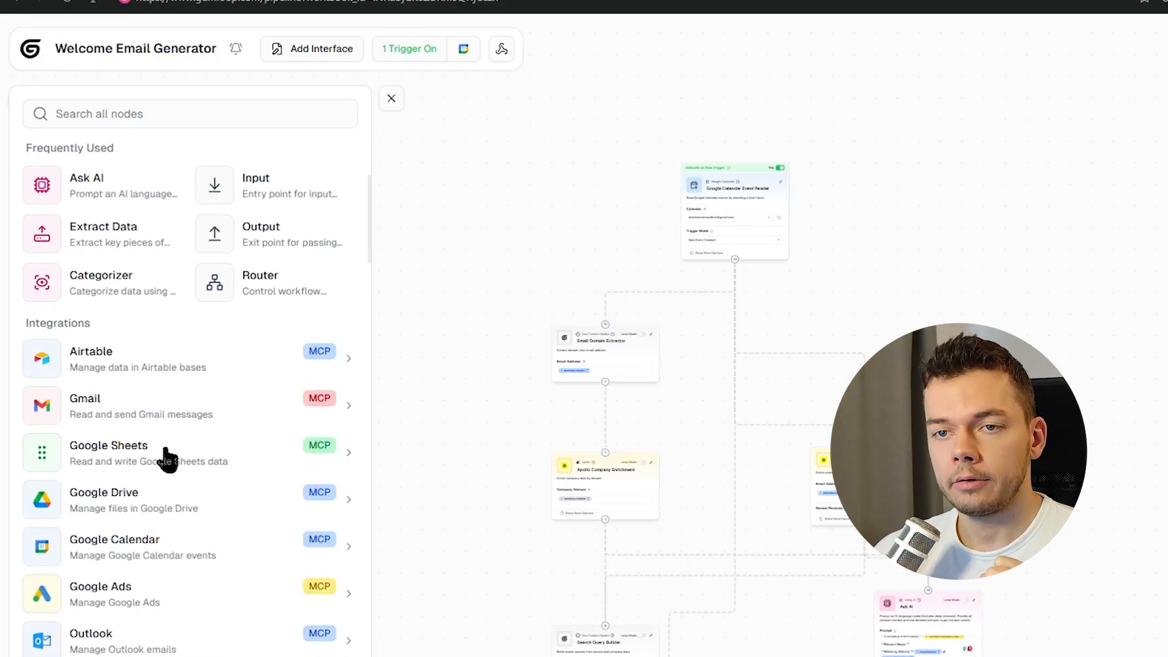
scroll(176, 426, down, 2)
scroll(243, 395, down, 2)
scroll(331, 398, up, 8)
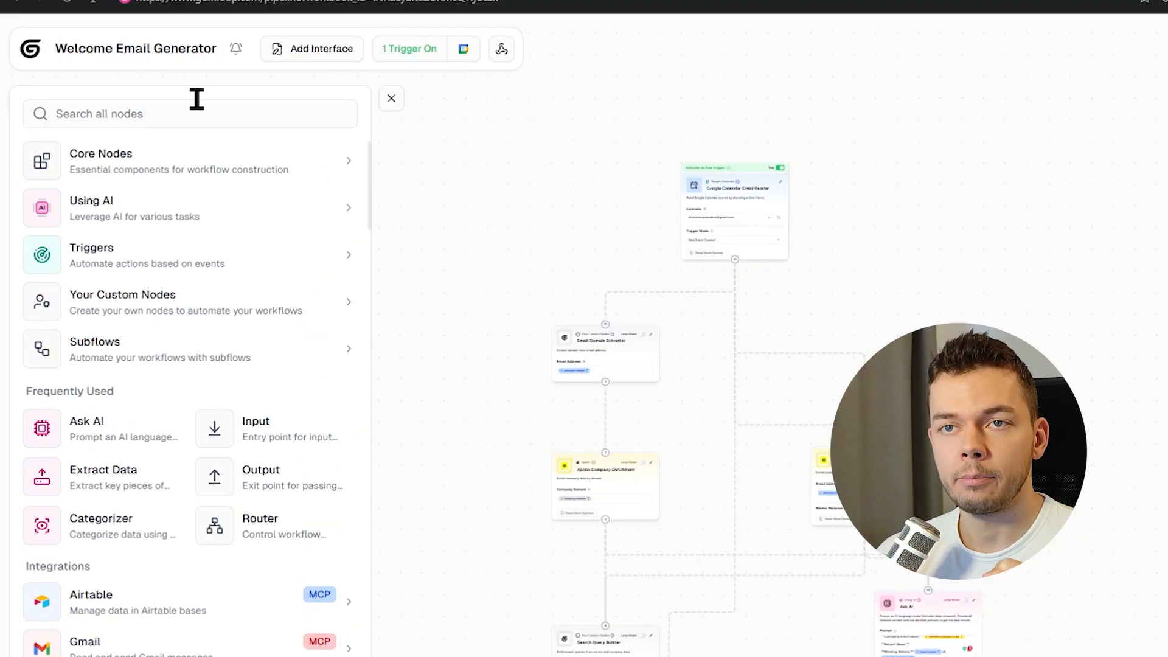
click(174, 107)
text(webh)
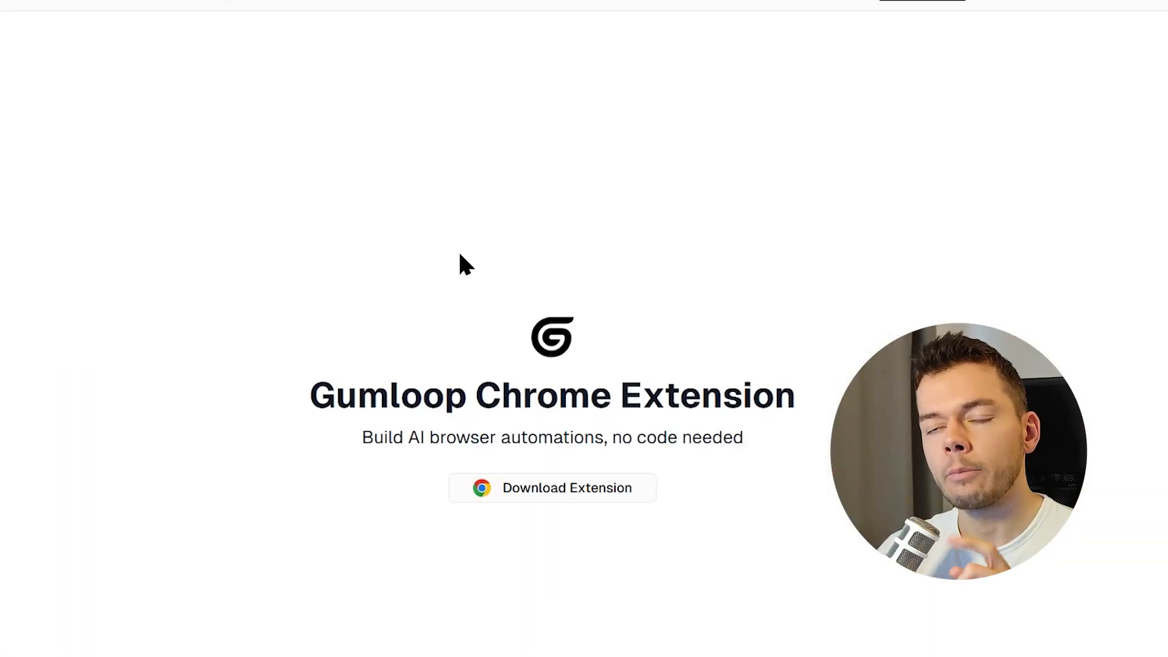
Scroll the Gumloop Chrome Extension page and highlight the Browser Recordings feature description.
scroll(539, 234, down, 10)
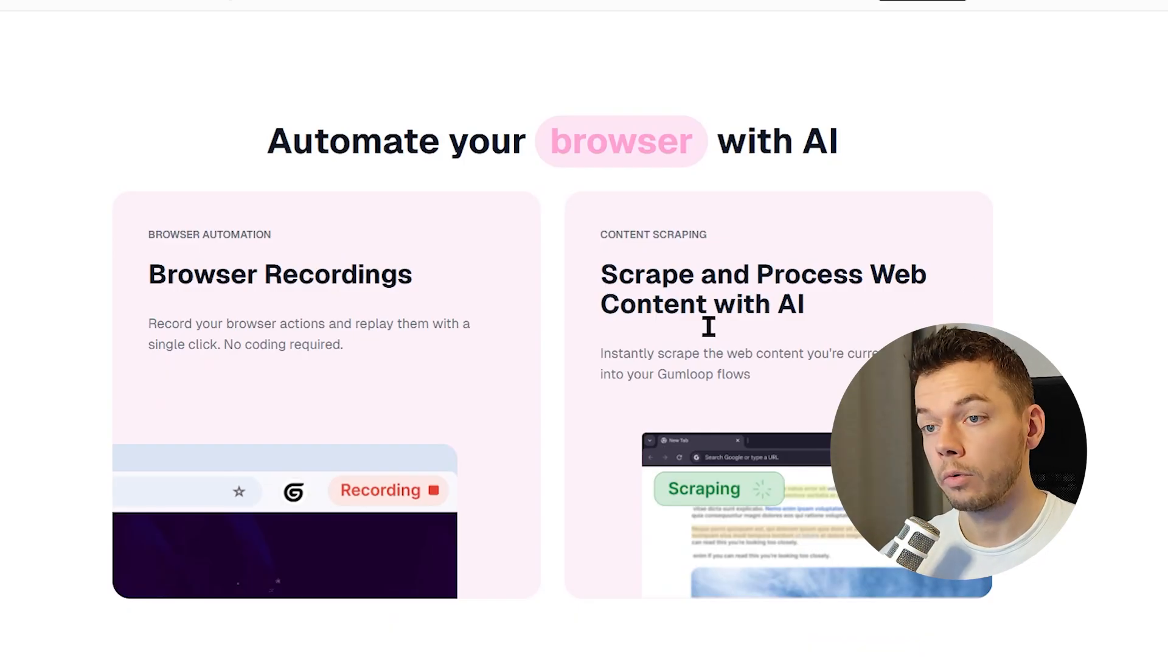
drag(133, 241, 389, 359)
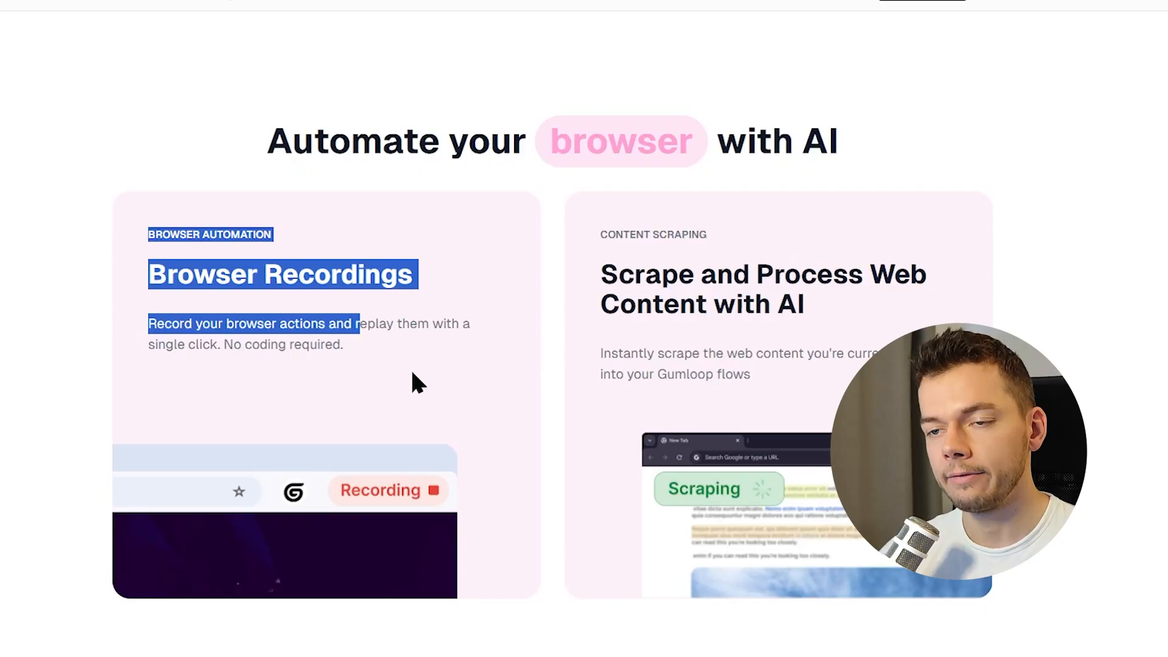
click(412, 373)
Add an interface to the Welcome Email Generator flow.
scroll(410, 381, down, 4)
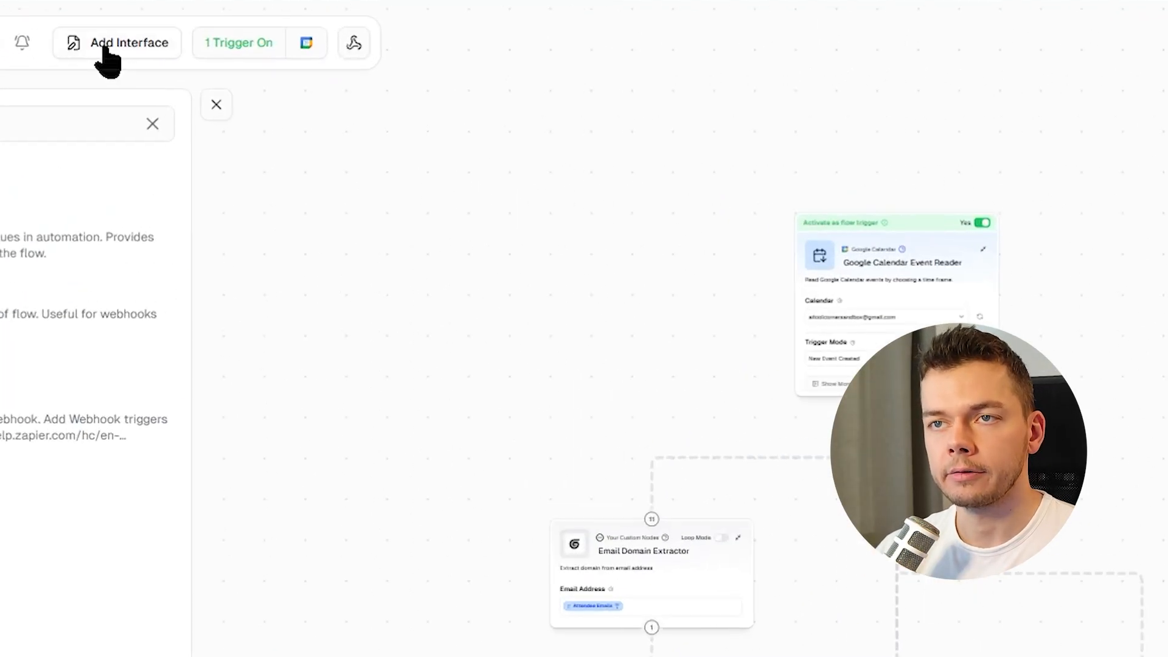
click(105, 49)
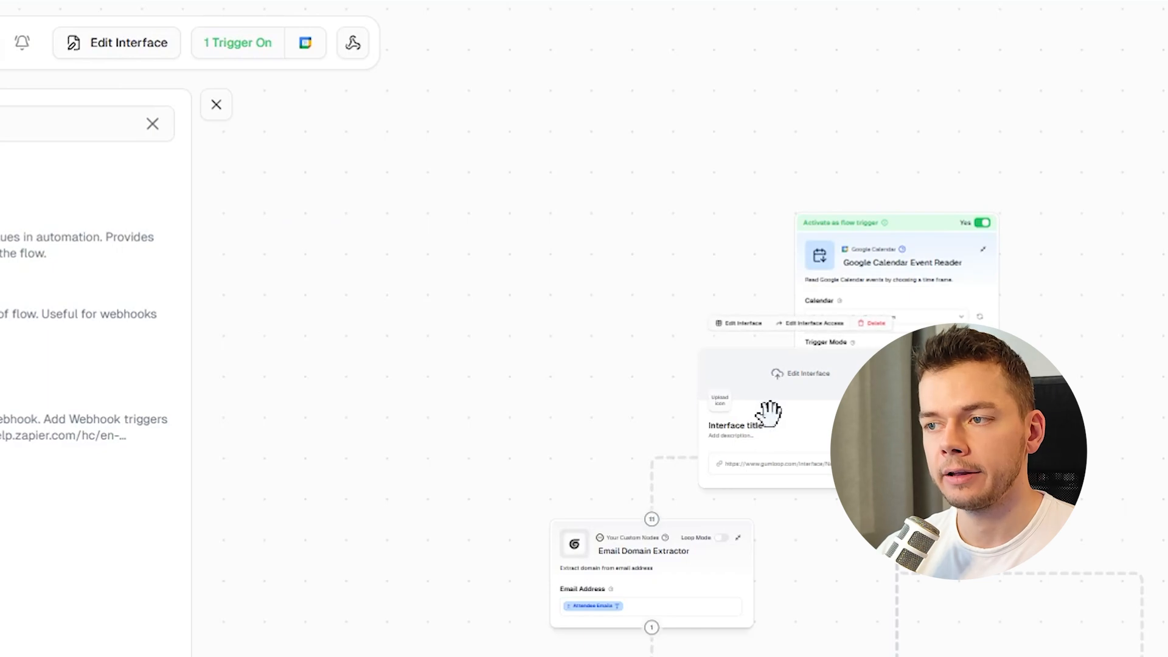
scroll(365, 188, down, 3)
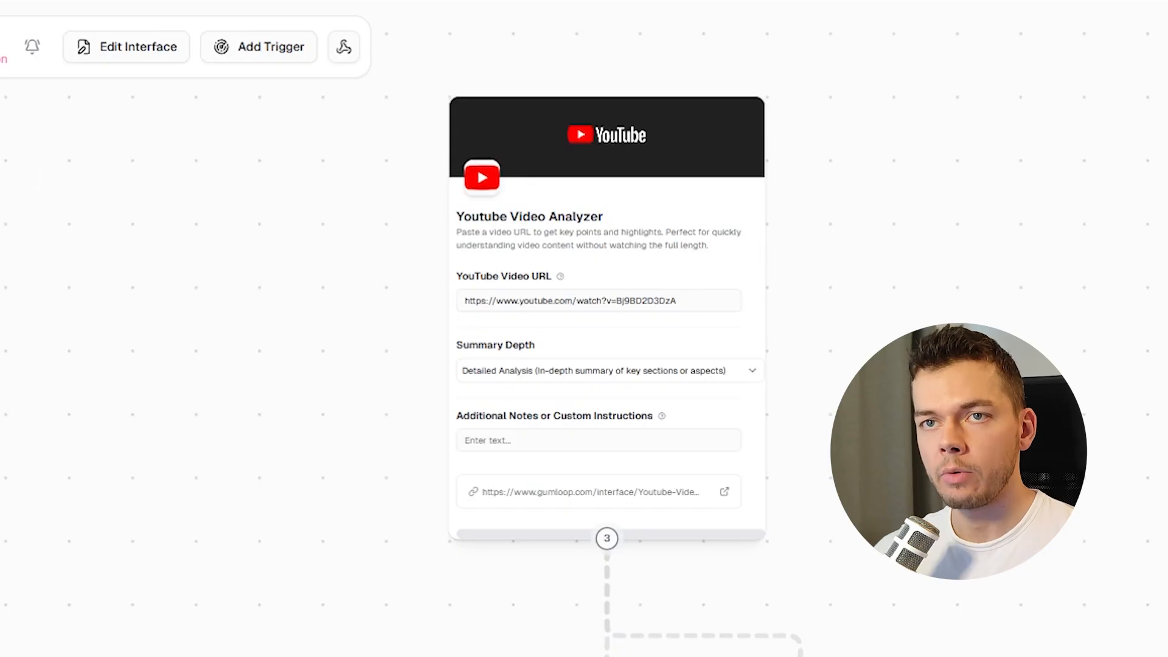
Open the YouTube Video Analyzer template's interface editor and review its input fields.
scroll(798, 316, up, 3)
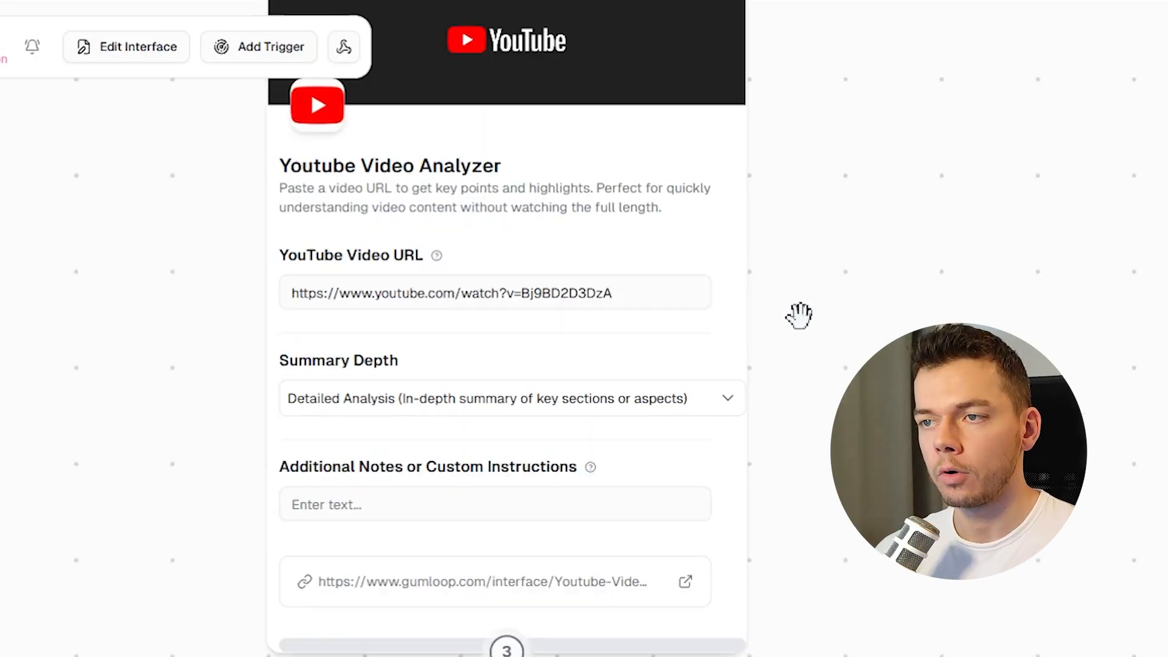
scroll(725, 130, left, 3)
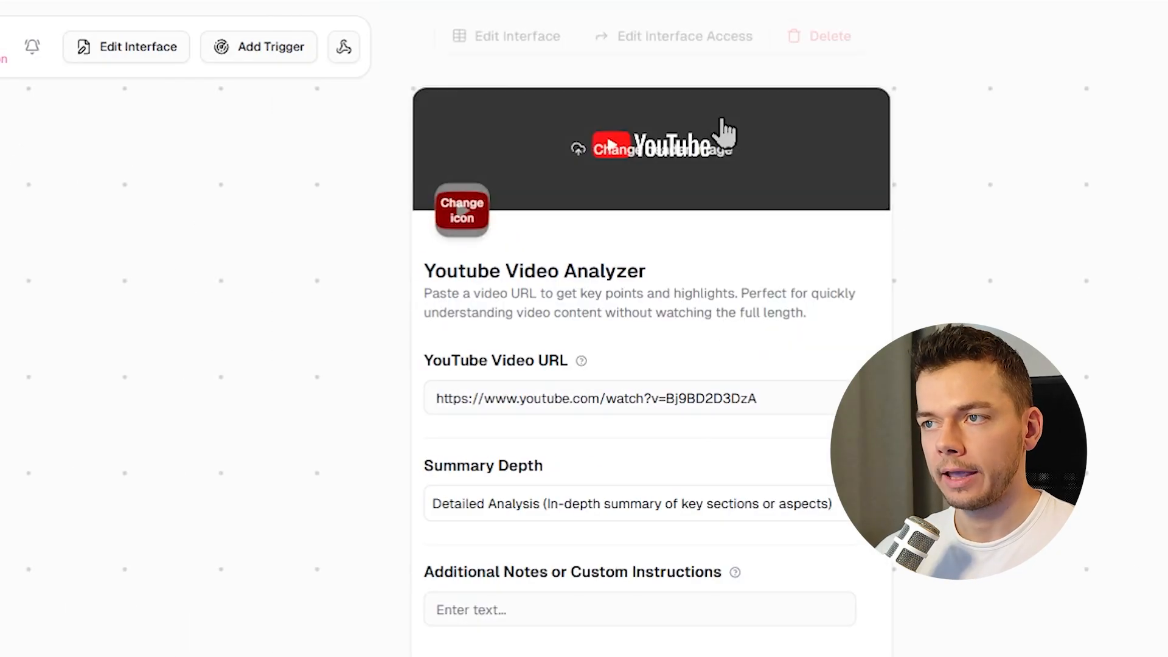
click(499, 31)
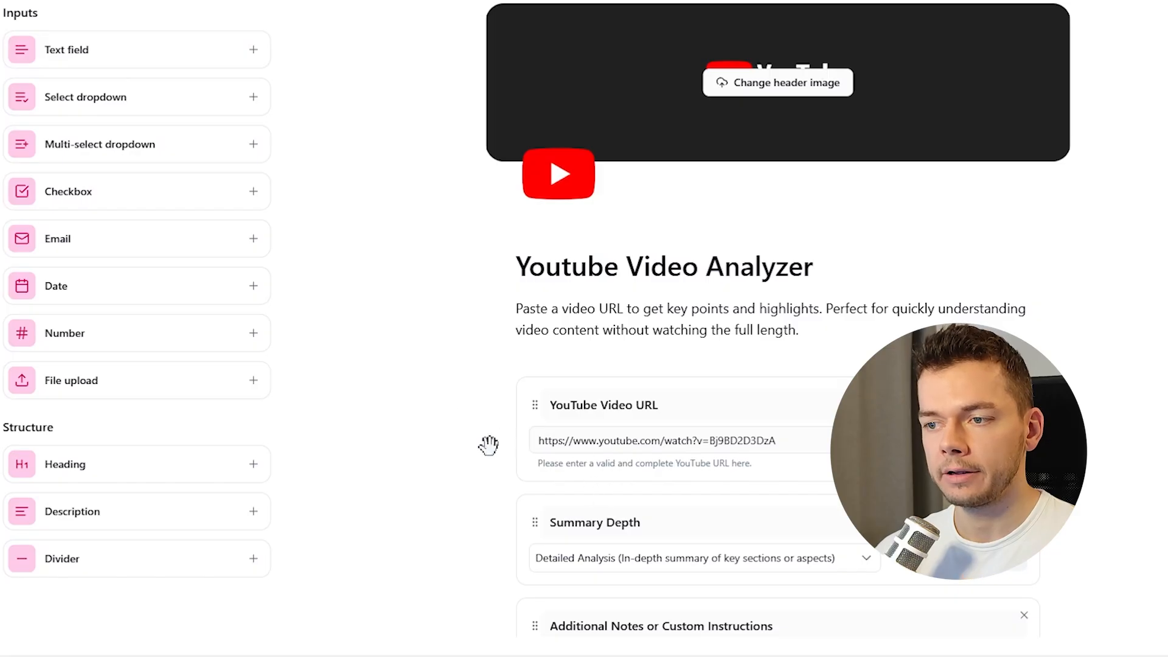
scroll(621, 453, down, 2)
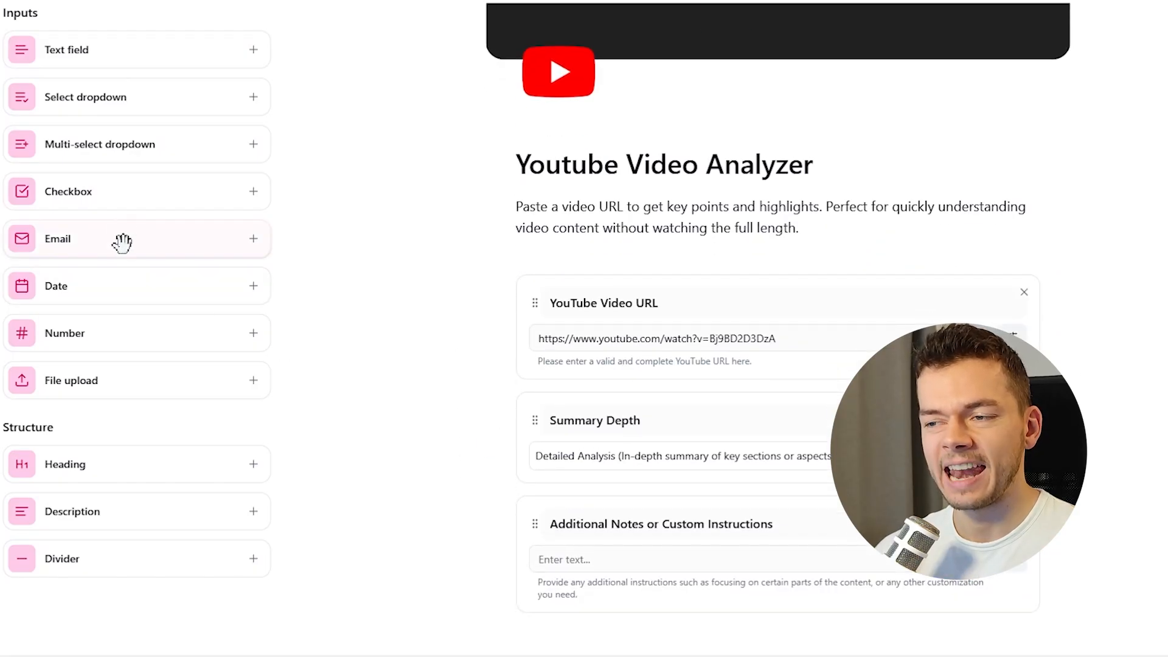
scroll(1050, 269, up, 2)
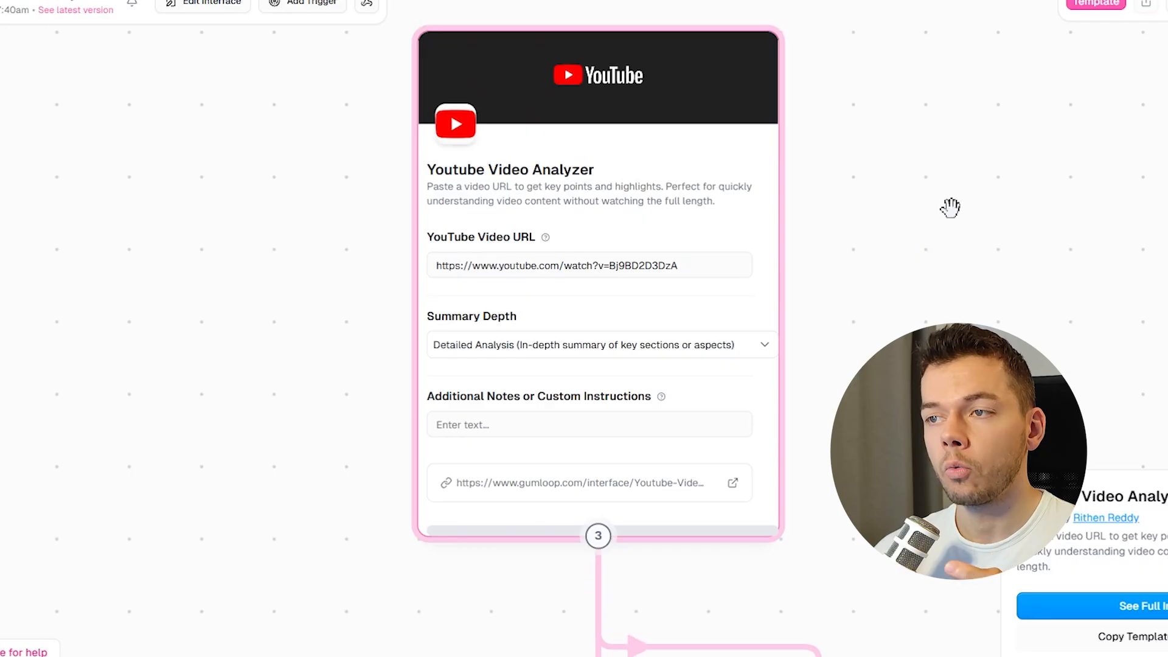
Examine the YouTube Video Analyzer flow's transcript, summarize and output nodes.
drag(951, 208, 798, 184)
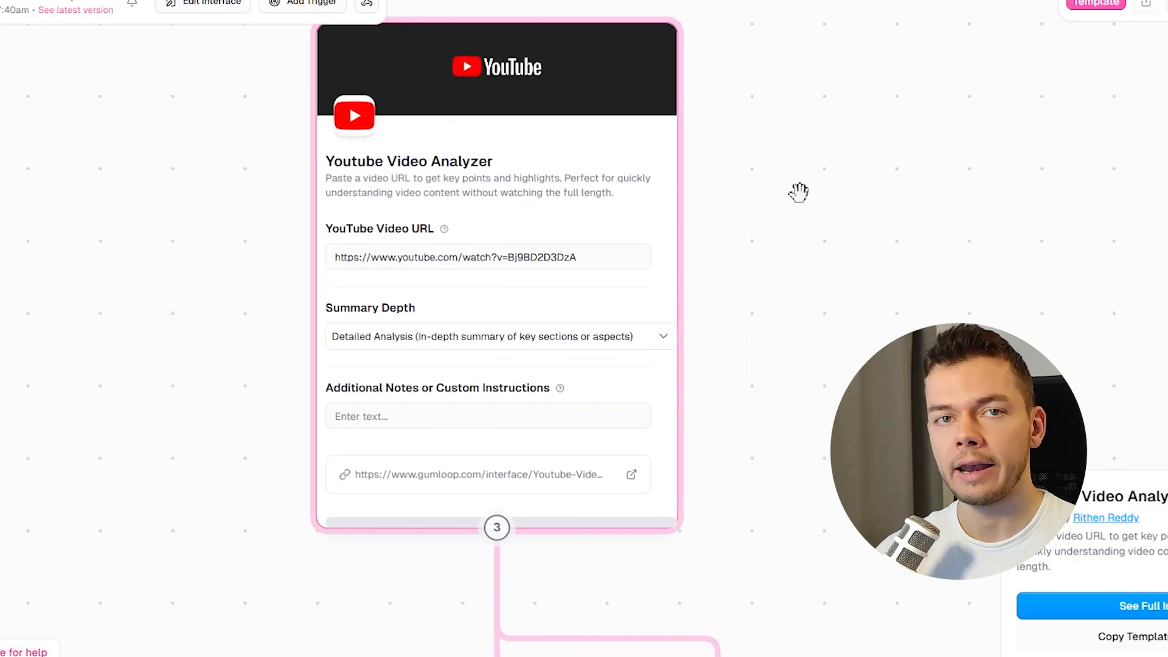
scroll(728, 299, down, 10)
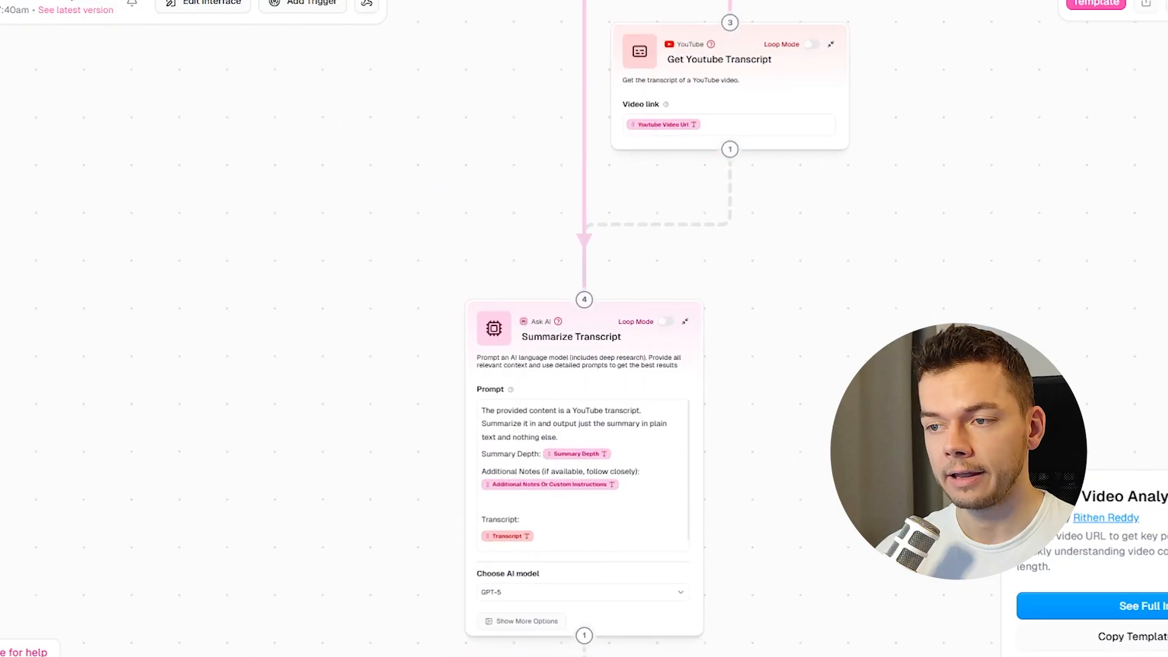
scroll(562, 217, down, 3)
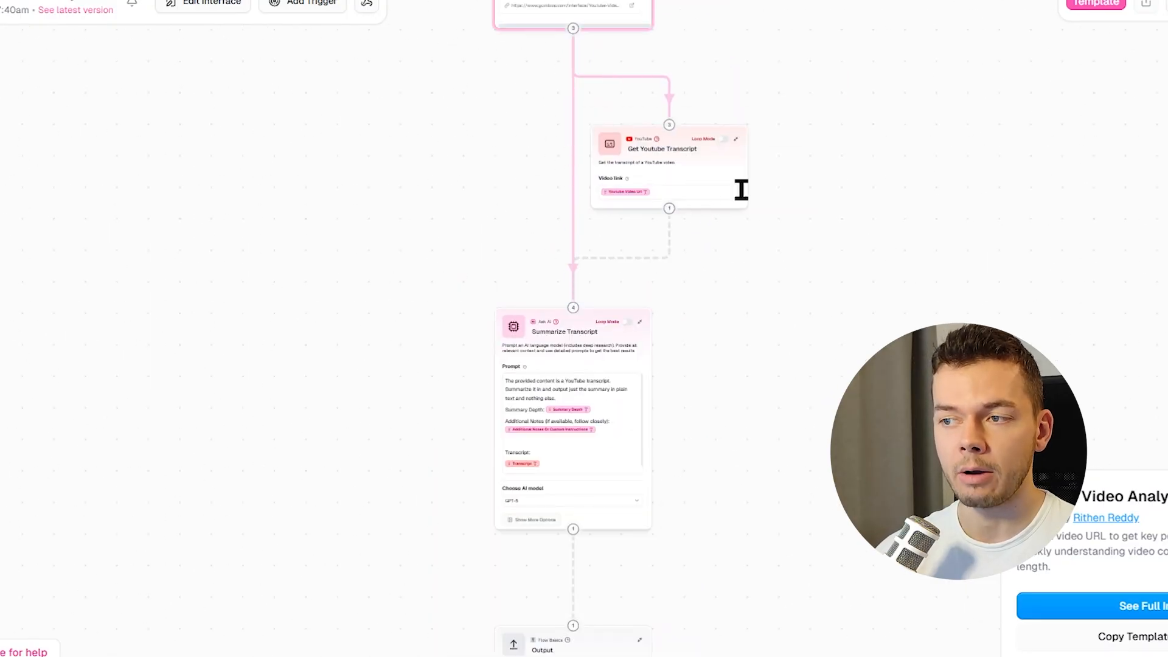
scroll(780, 293, down, 3)
drag(780, 294, 740, 292)
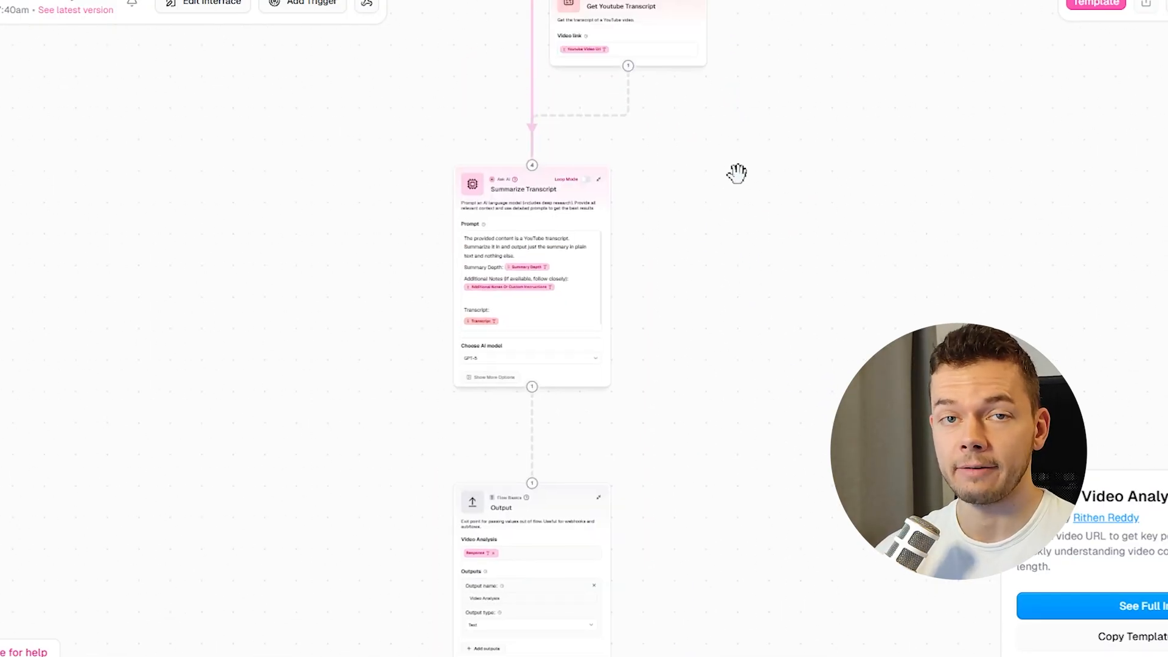
scroll(737, 173, up, 10)
scroll(736, 333, up, 5)
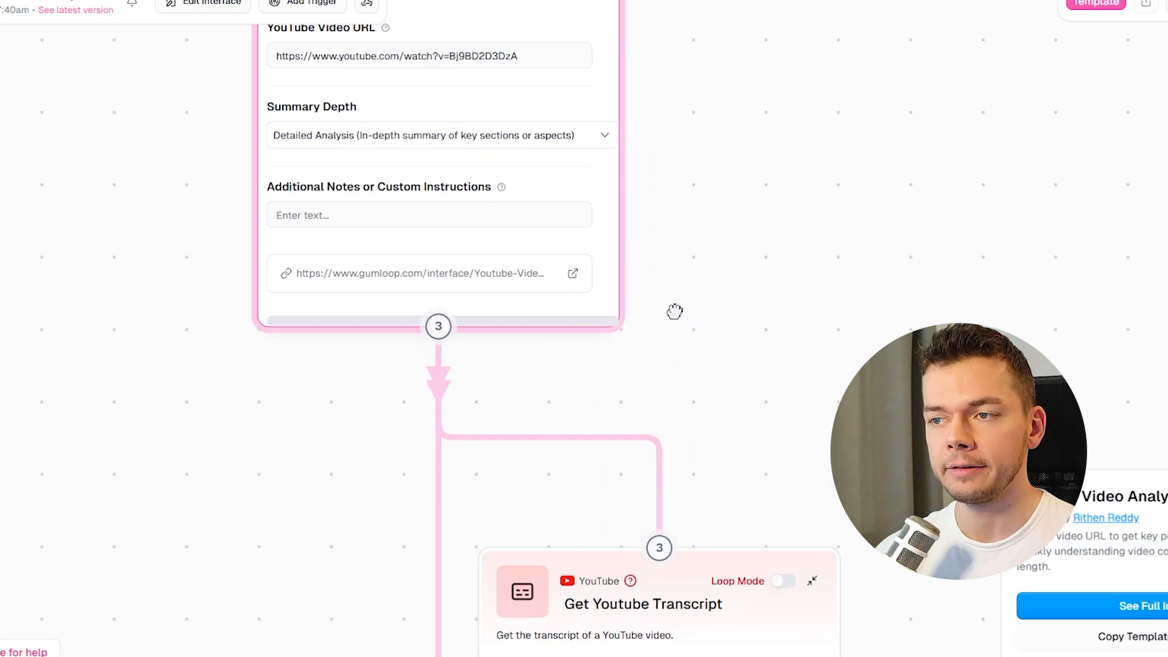
click(573, 273)
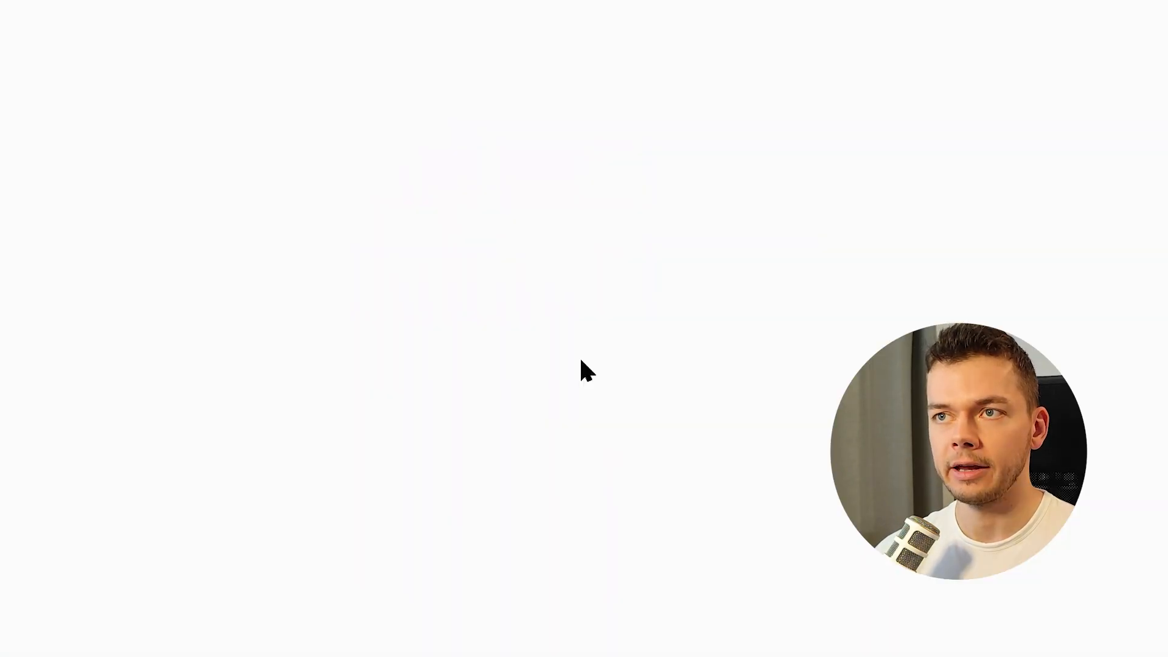
scroll(659, 96, down, 2)
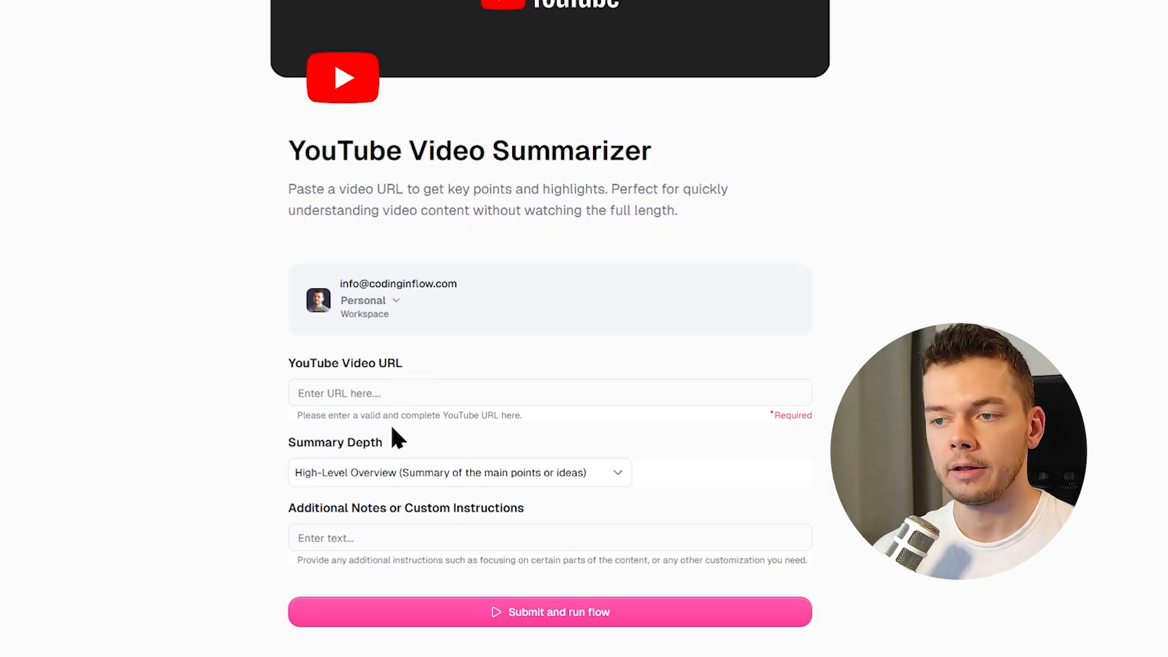
drag(298, 155, 699, 184)
click(618, 292)
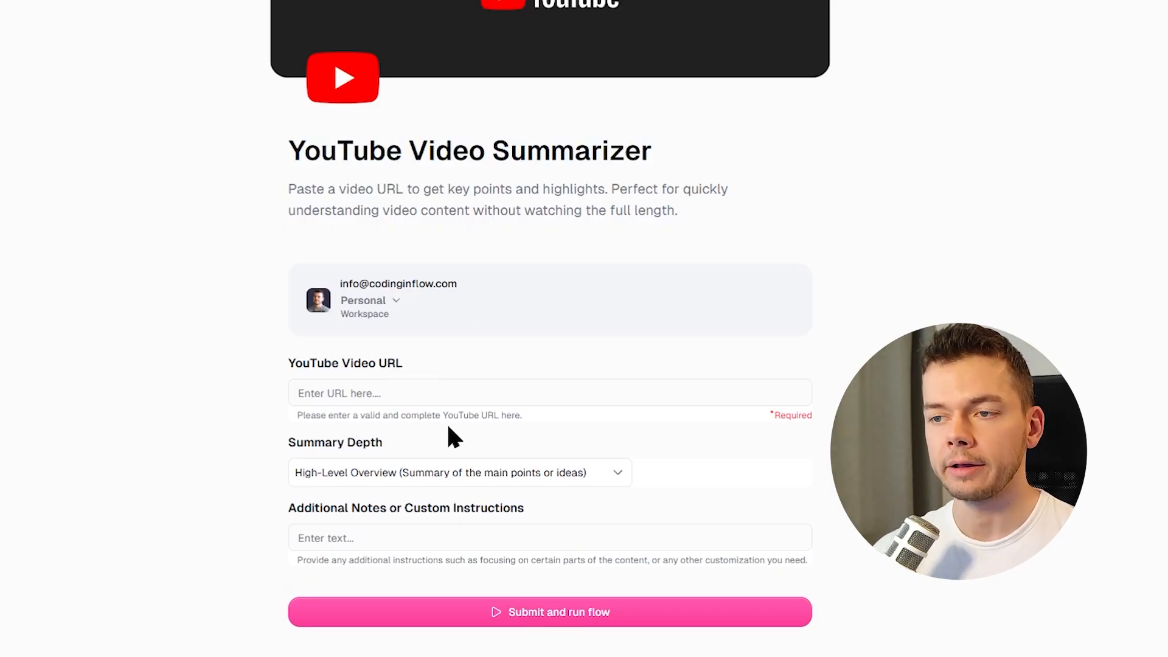
scroll(446, 422, up, 1)
scroll(499, 378, down, 1)
click(347, 396)
text(https://www.youtube.com/watch?v=bDjk6XJhaM4)
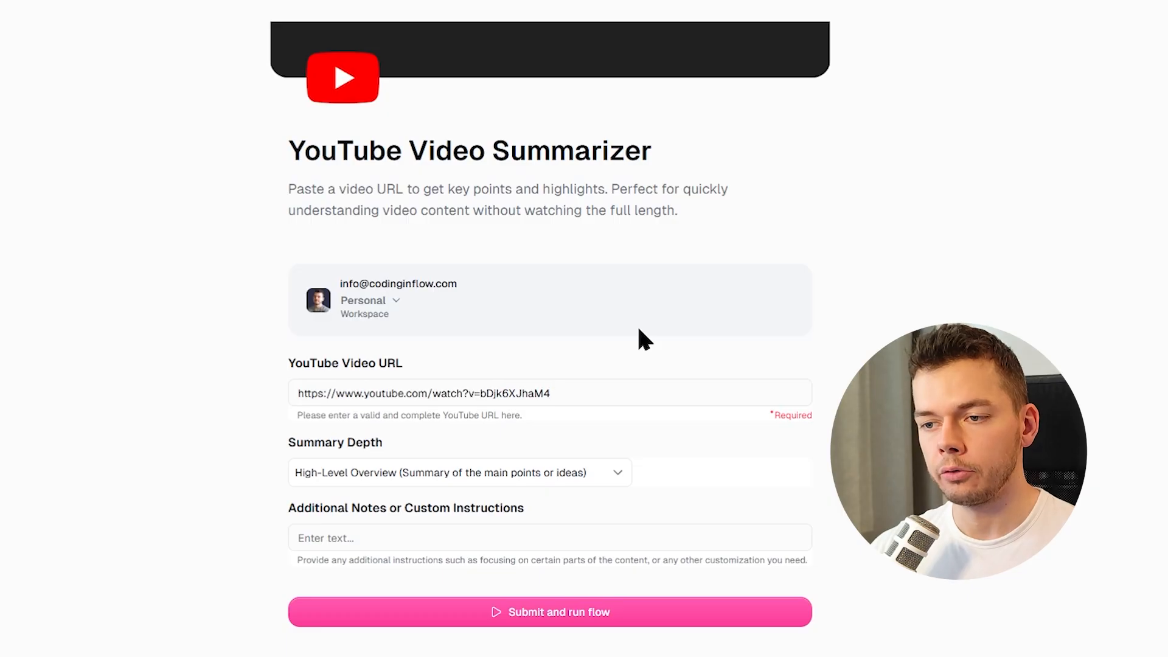
Keep High-Level Overview as the summary depth, submit the form to run the flow, and review the video analysis output.
click(501, 480)
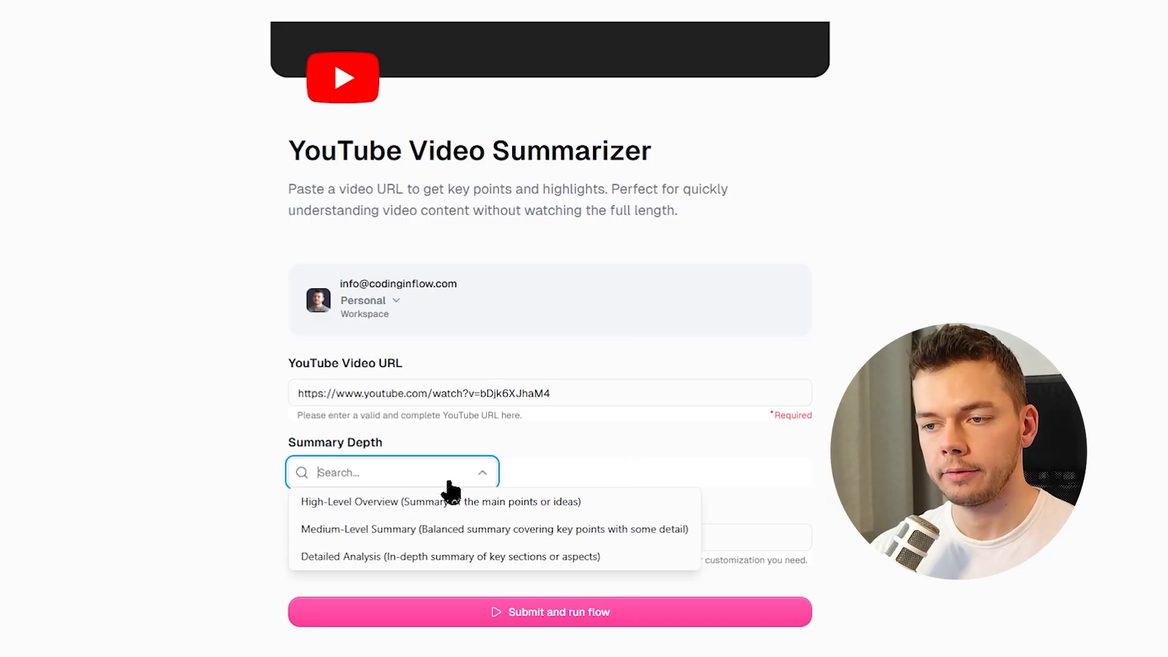
click(352, 505)
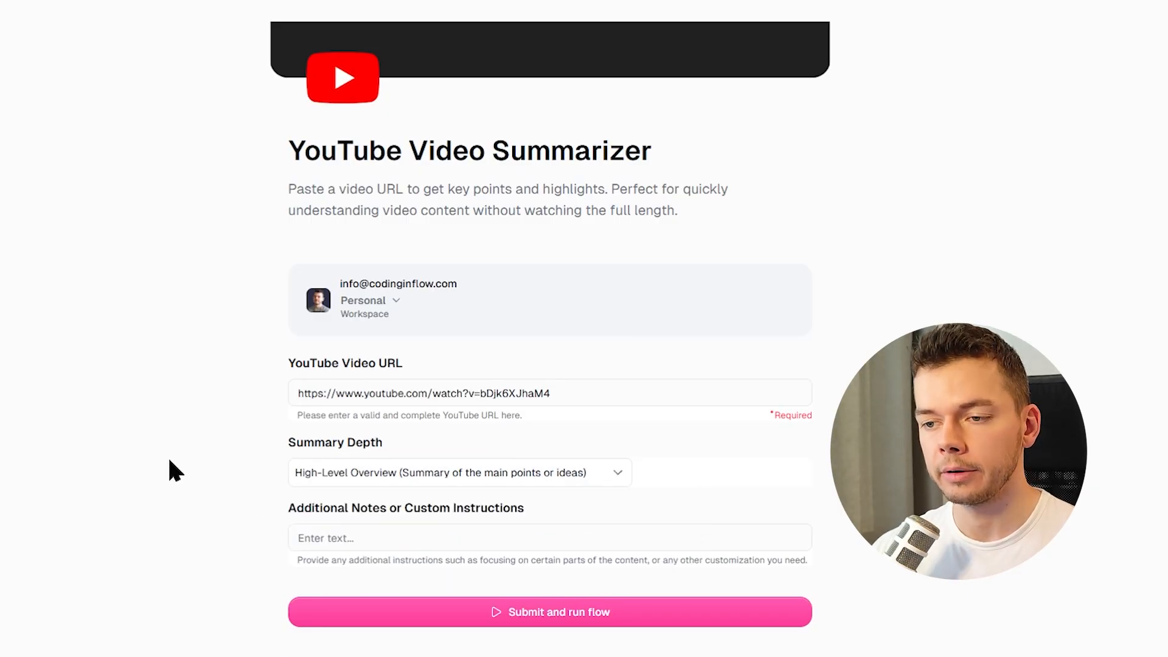
key(Return)
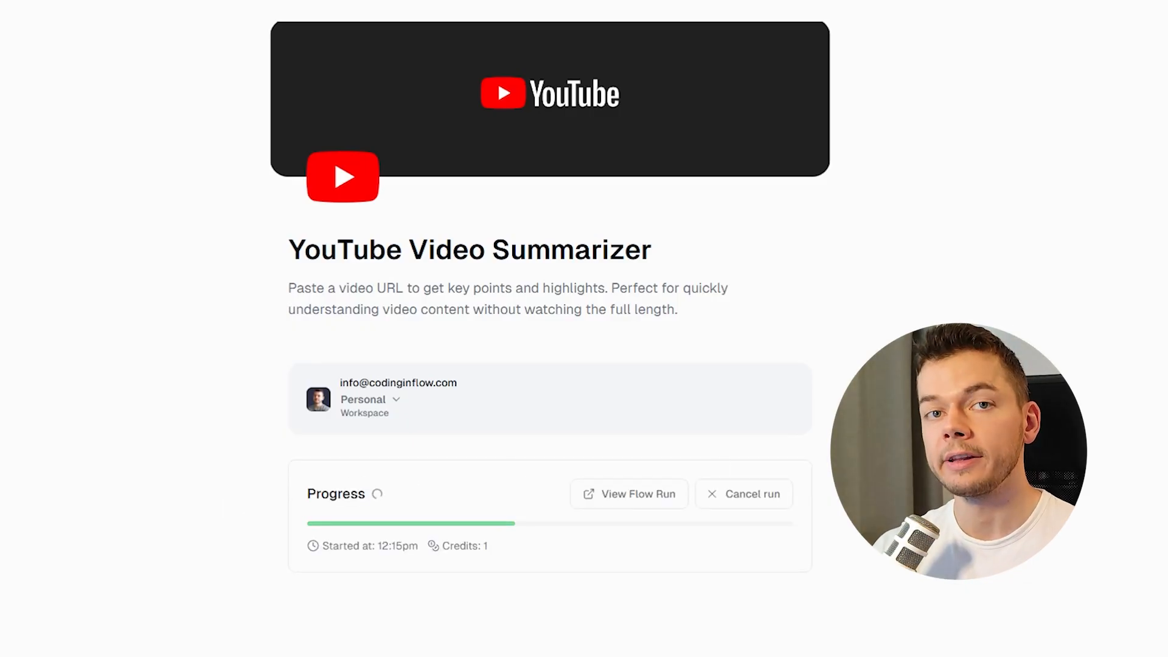
scroll(731, 436, down, 10)
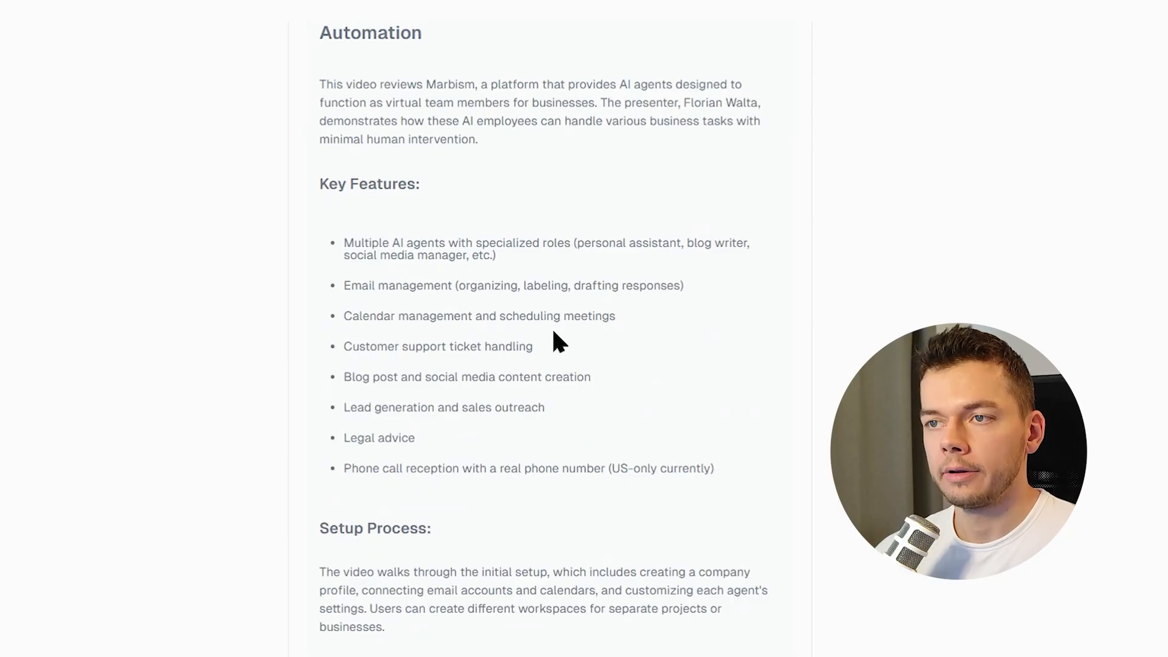
scroll(450, 182, down, 5)
scroll(629, 312, up, 15)
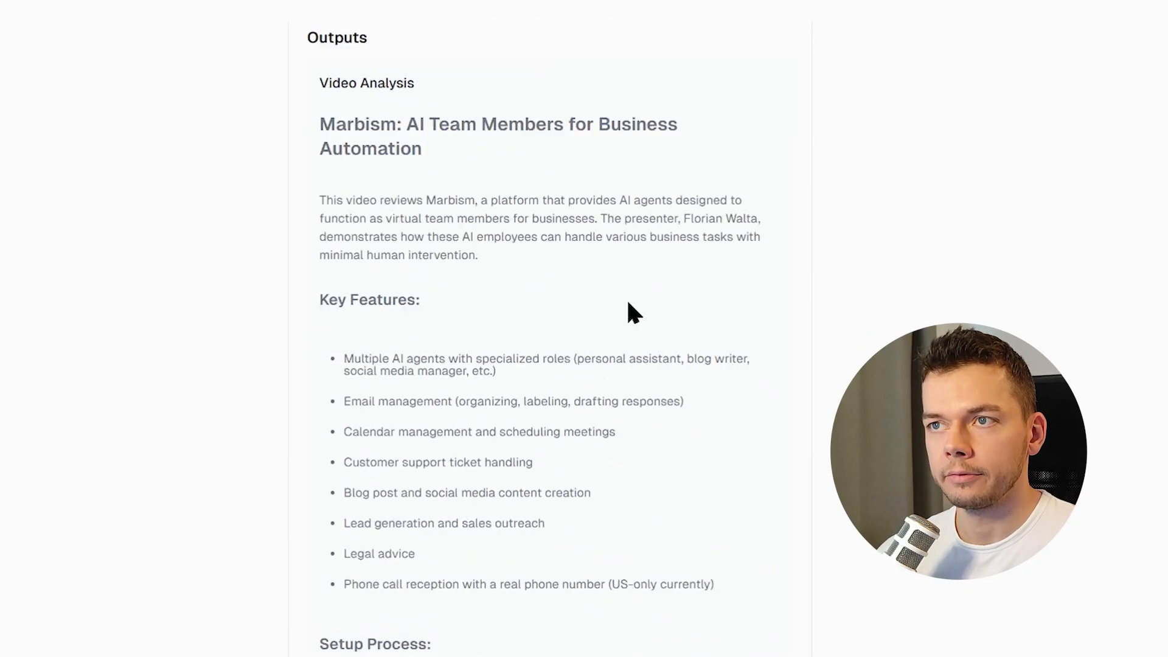
scroll(807, 330, down, 6)
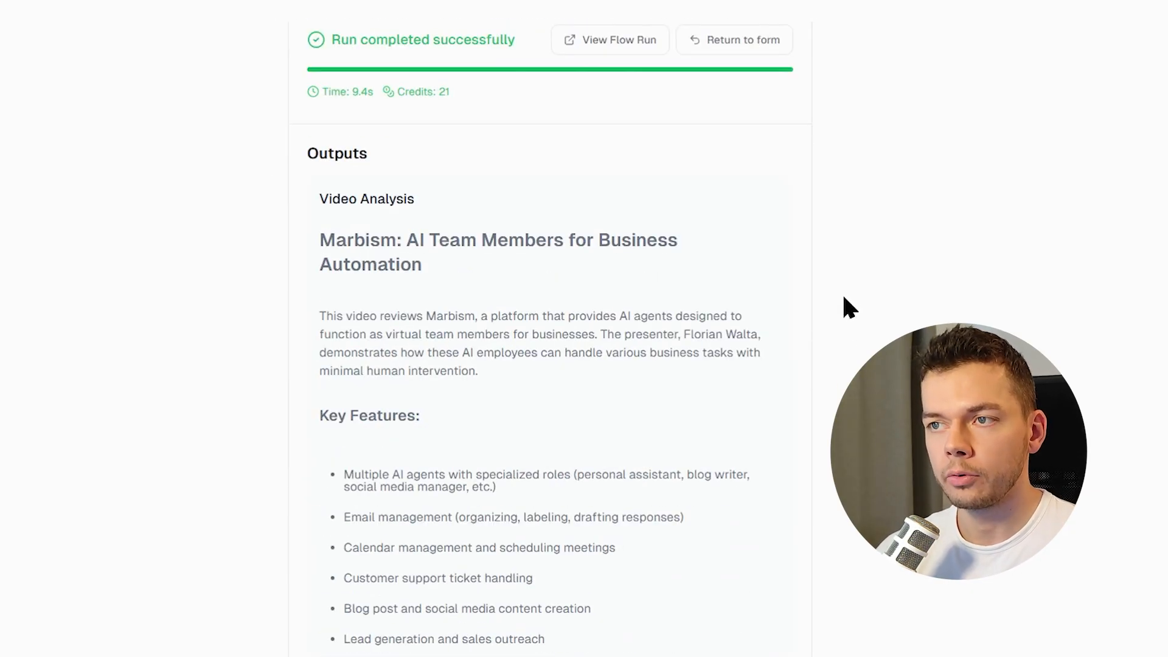
scroll(821, 353, down, 10)
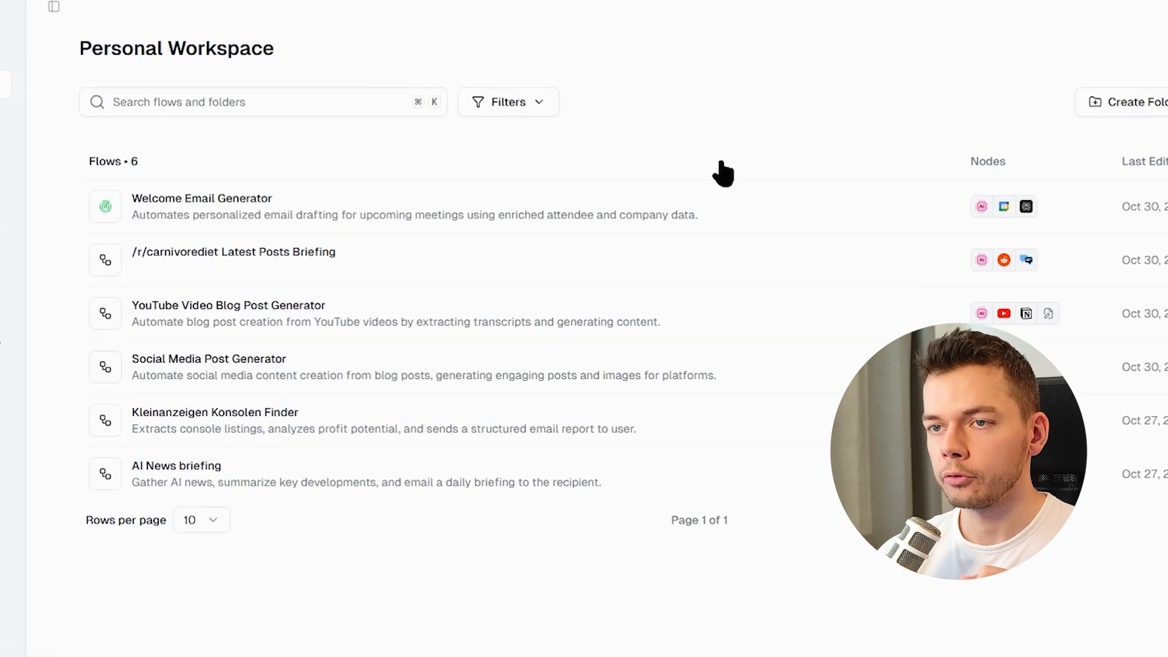
Open the Kleinanzeigen Konsolen Finder flow and compare its Website Scraper URL with the listings page it scrapes.
click(311, 430)
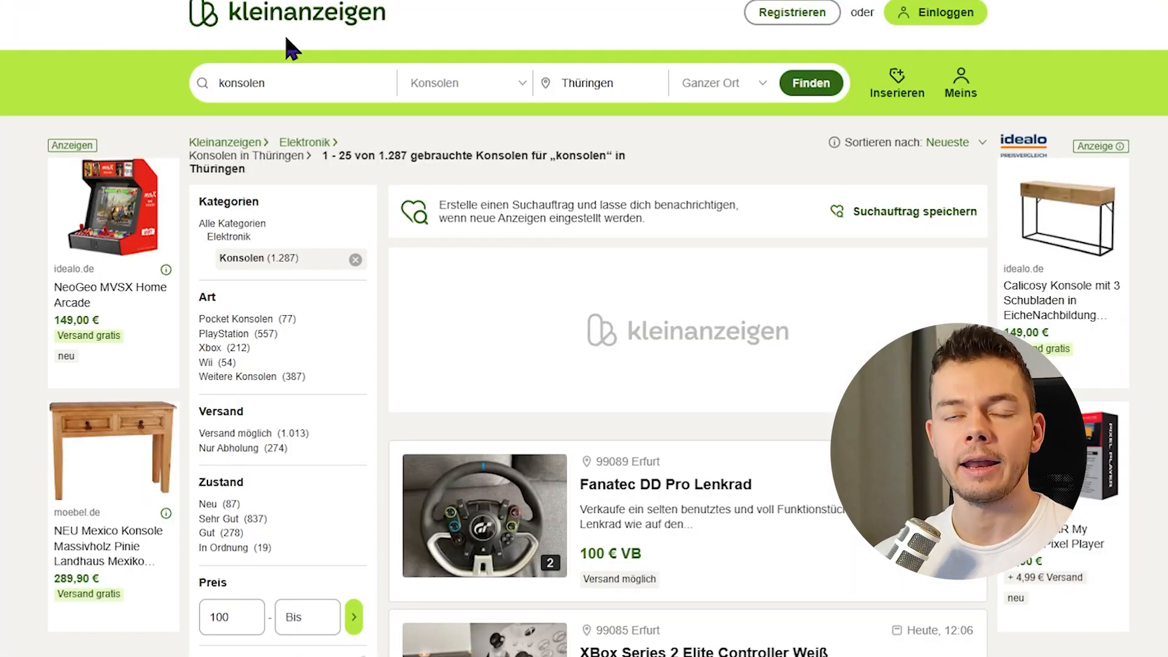
scroll(797, 219, down, 3)
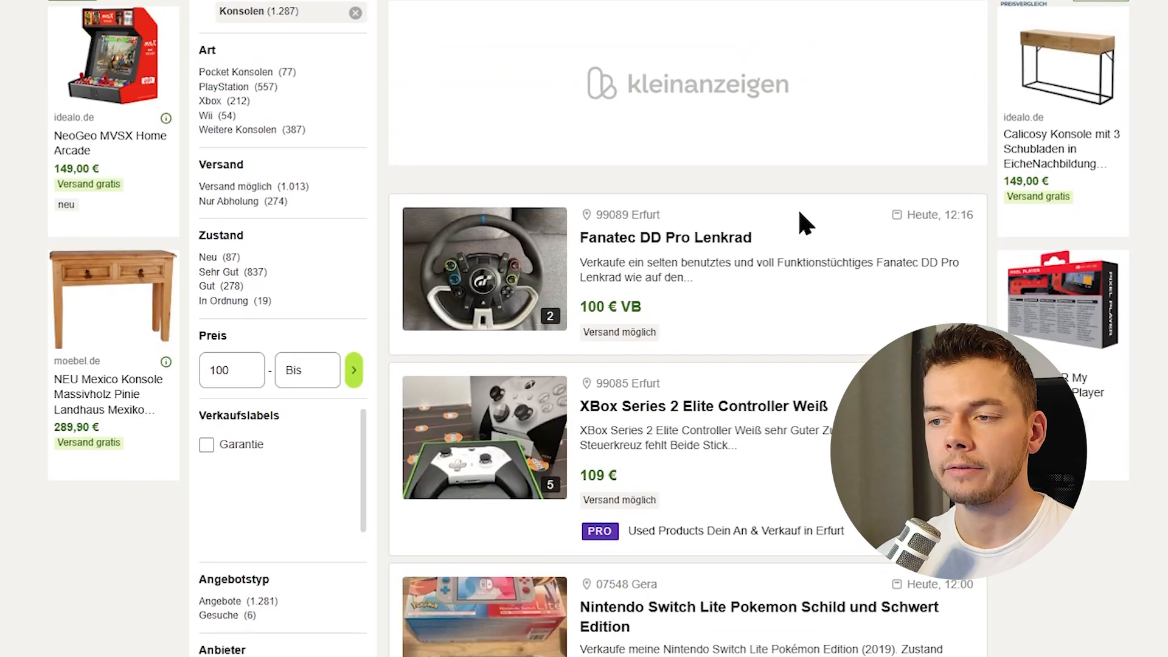
scroll(827, 589, down, 3)
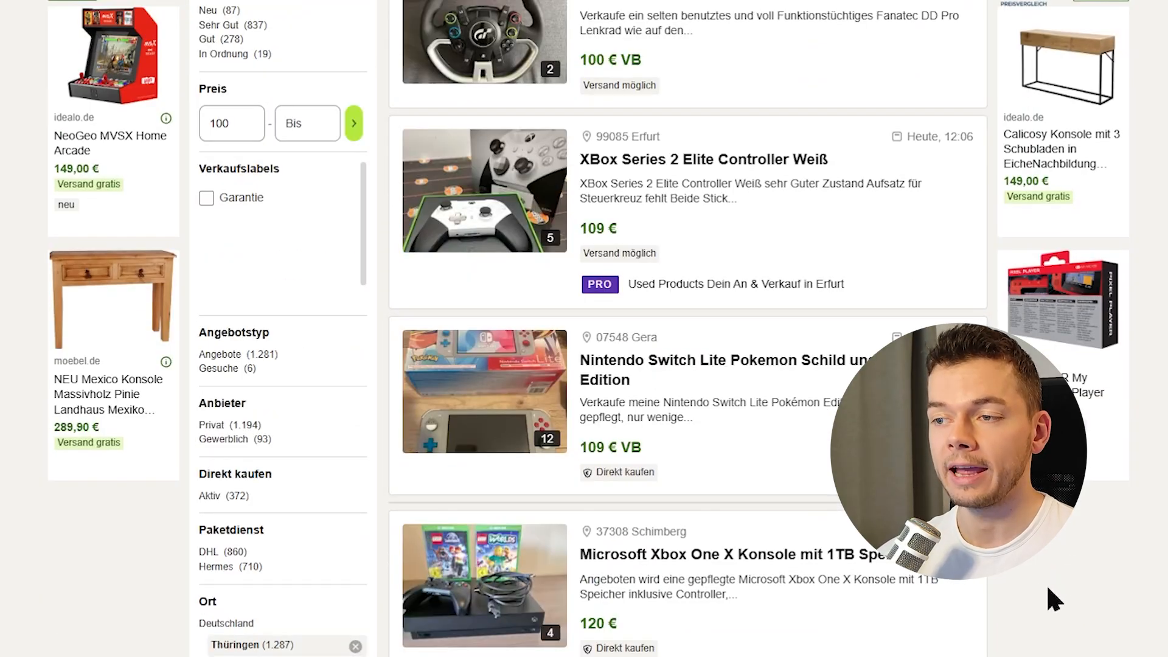
scroll(1047, 584, down, 3)
scroll(1039, 585, down, 3)
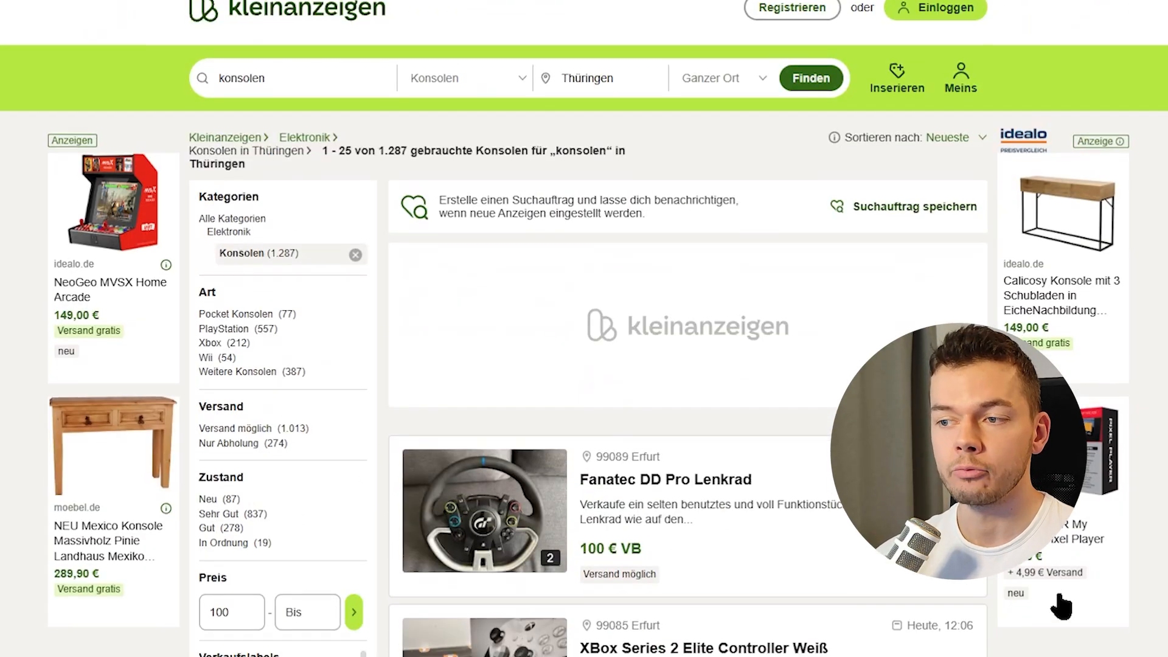
scroll(1034, 602, down, 3)
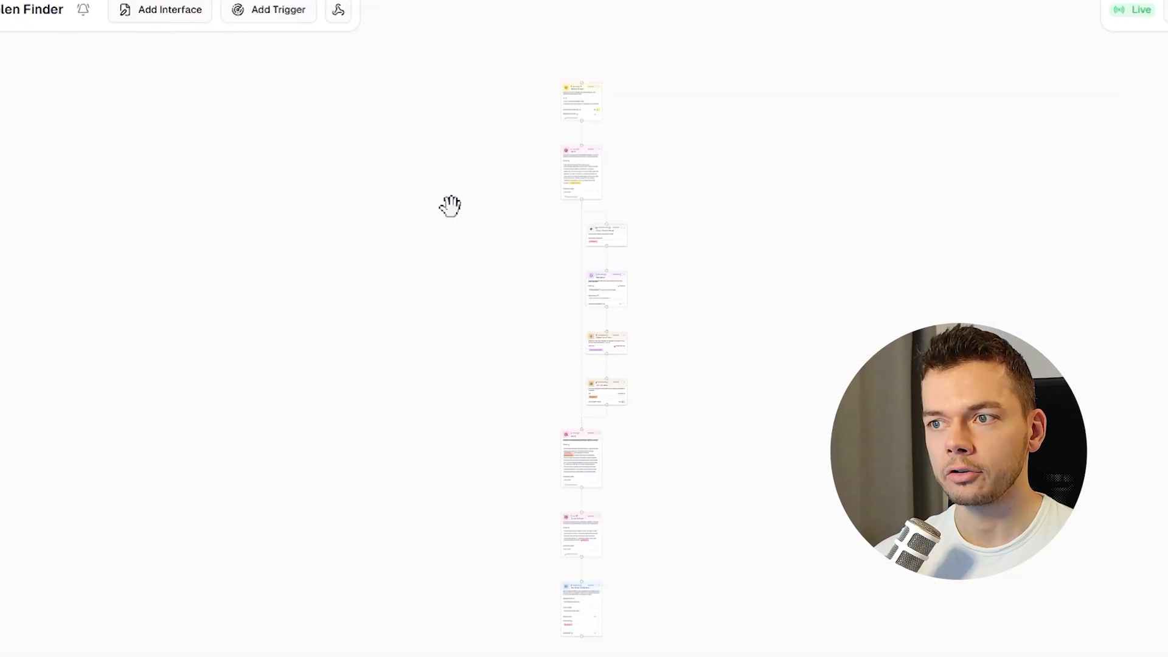
scroll(554, 109, up, 10)
drag(558, 111, 320, 305)
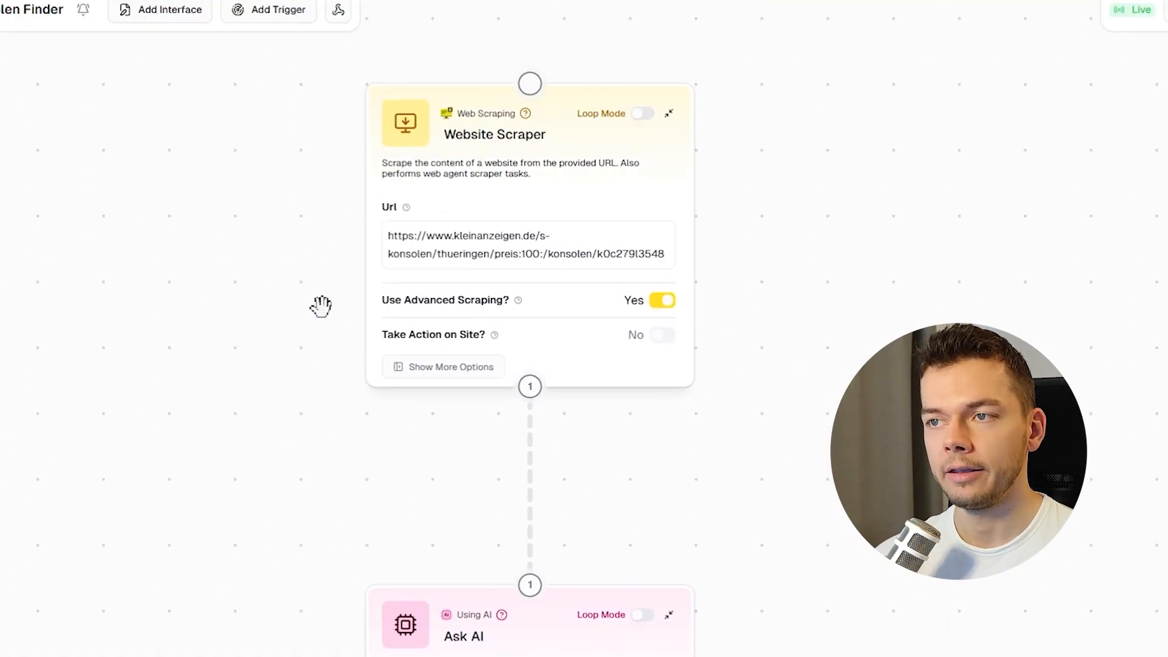
click(509, 238)
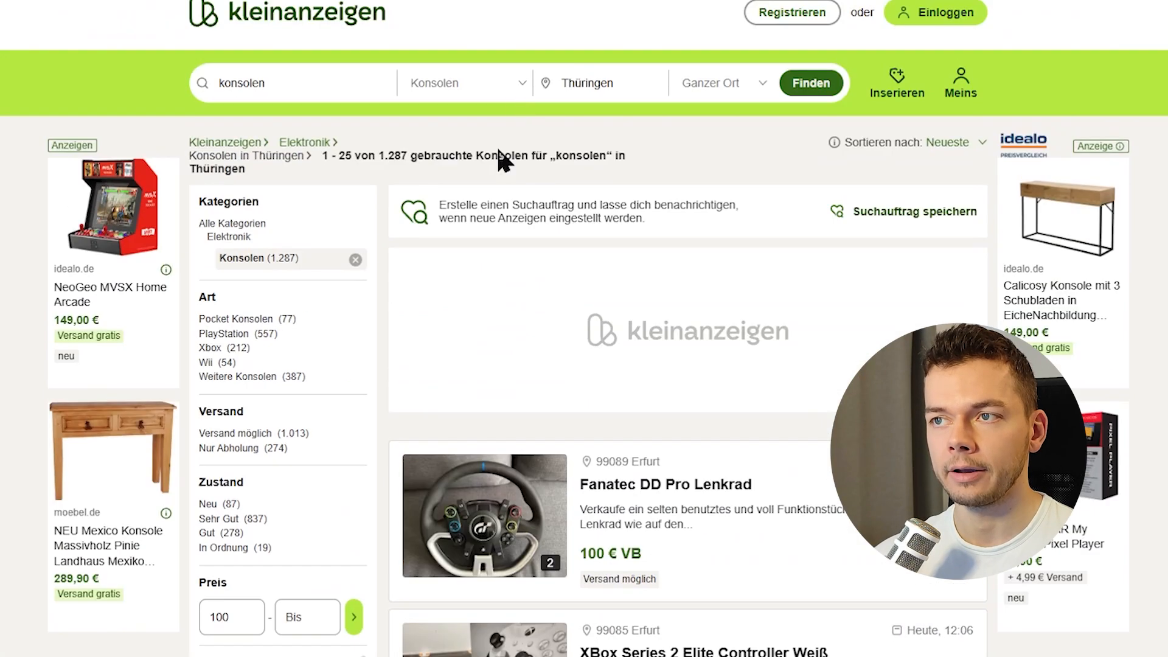
drag(300, 83, 131, 182)
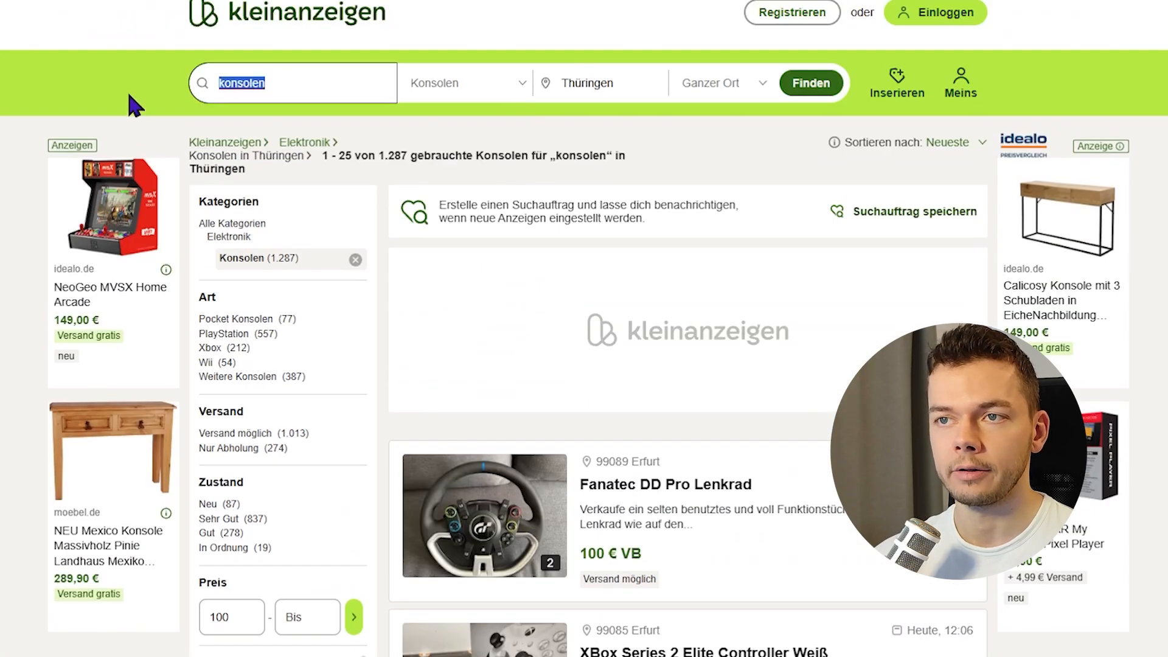
scroll(554, 156, down, 5)
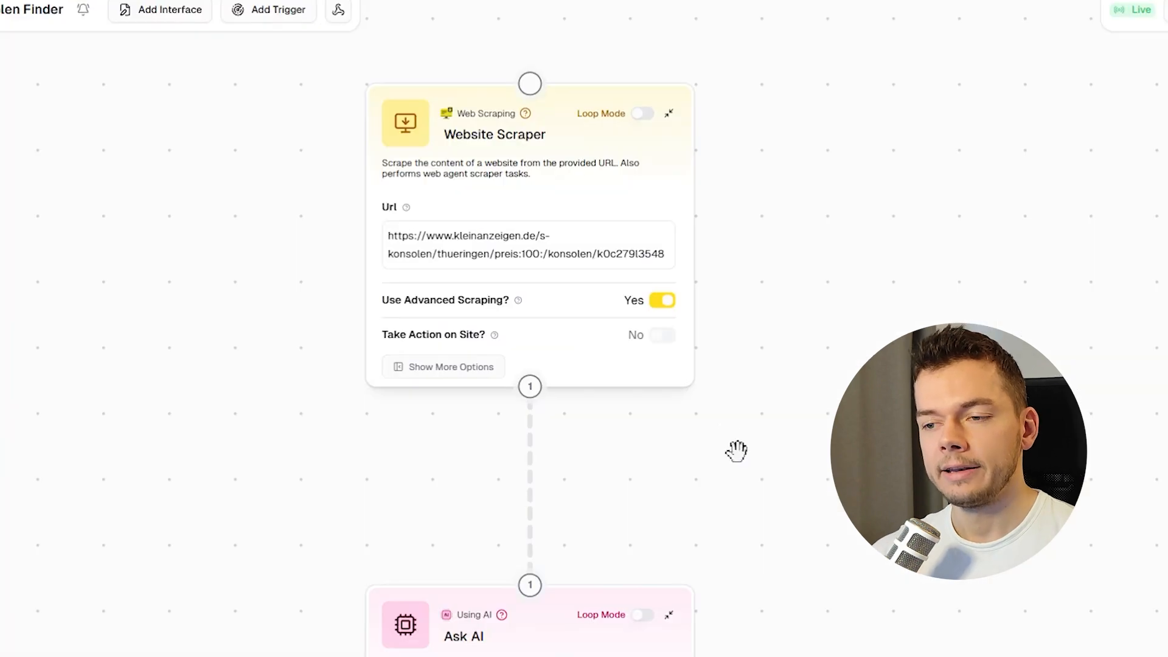
Examine the first Ask AI node's prompt and the custom Extract Product Names node.
drag(738, 448, 746, 68)
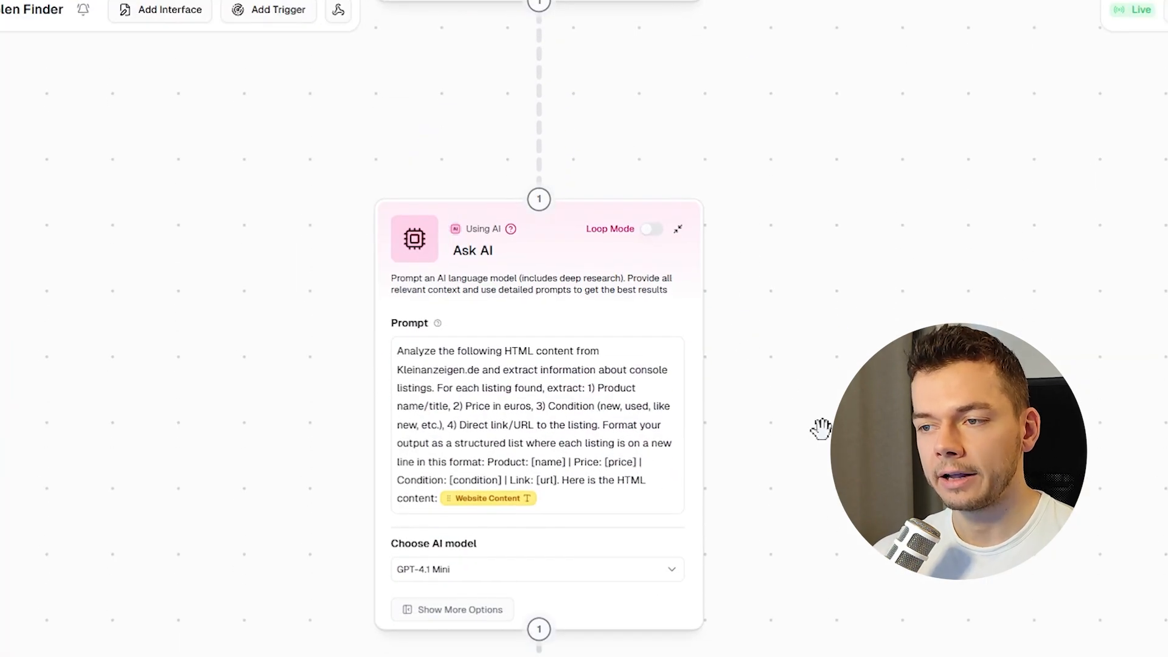
drag(820, 429, 915, 366)
click(528, 387)
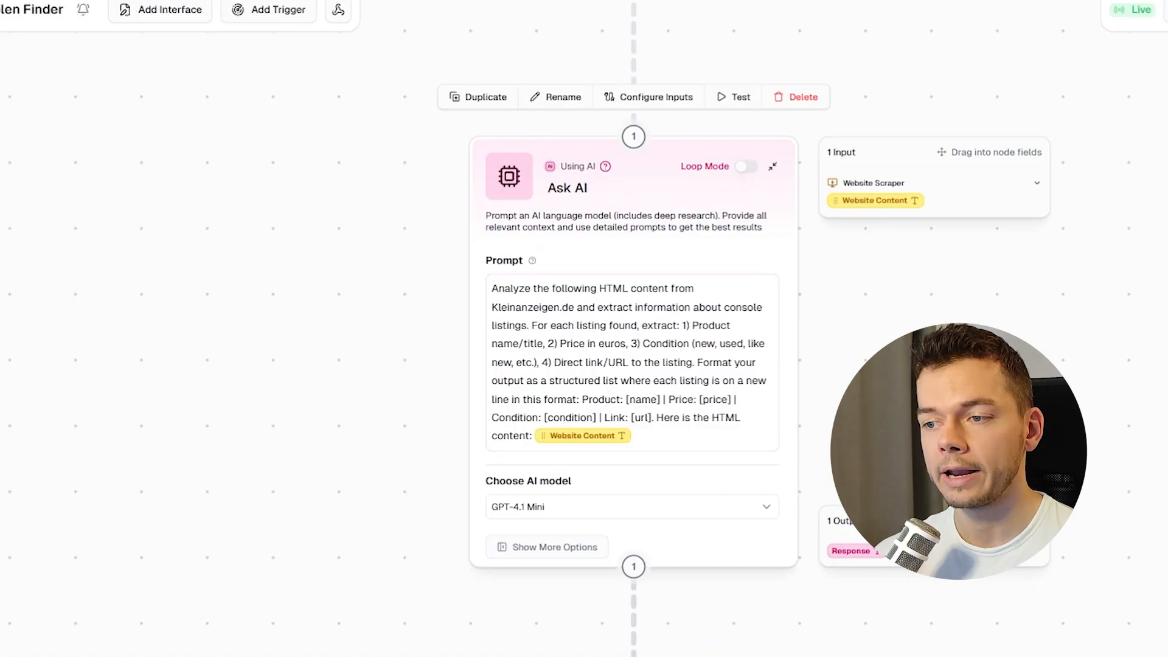
scroll(858, 443, down, 3)
drag(381, 532, 222, 196)
scroll(438, 542, down, 5)
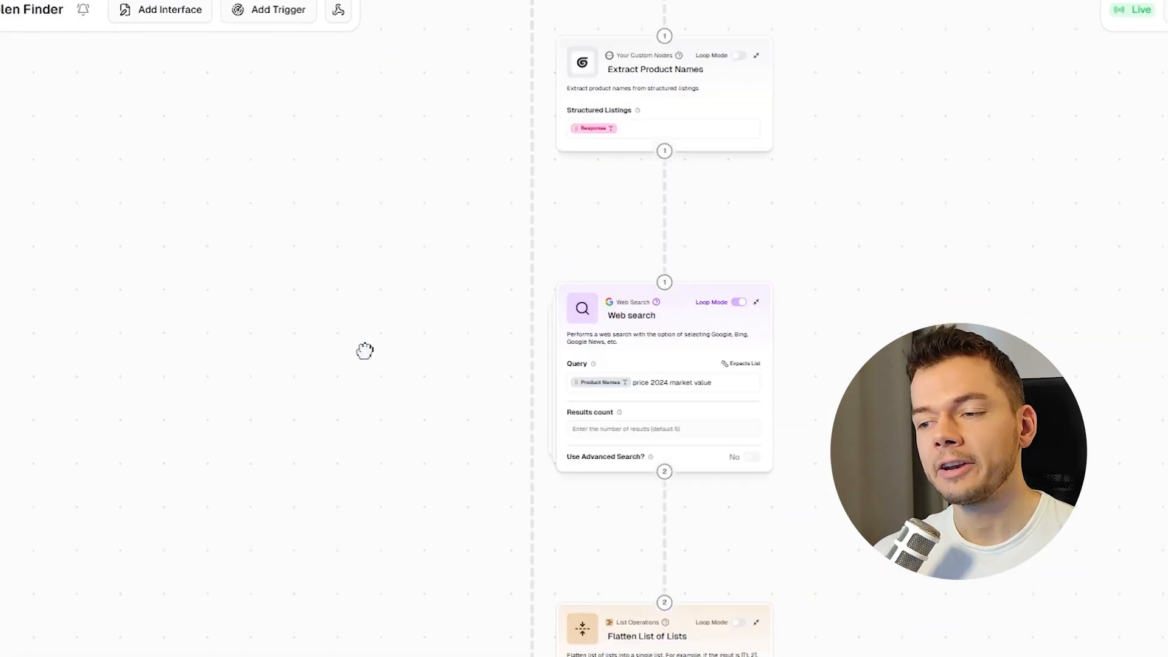
Set the Web search node's results count to 5.
click(704, 373)
scroll(704, 373, up, 3)
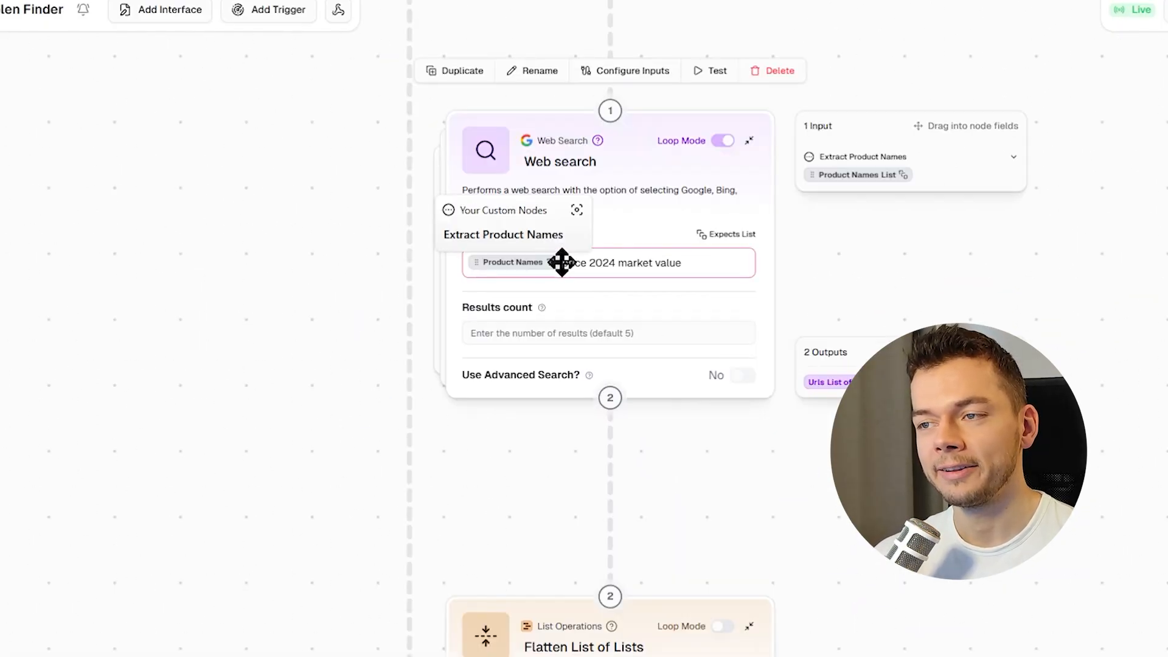
drag(571, 264, 701, 273)
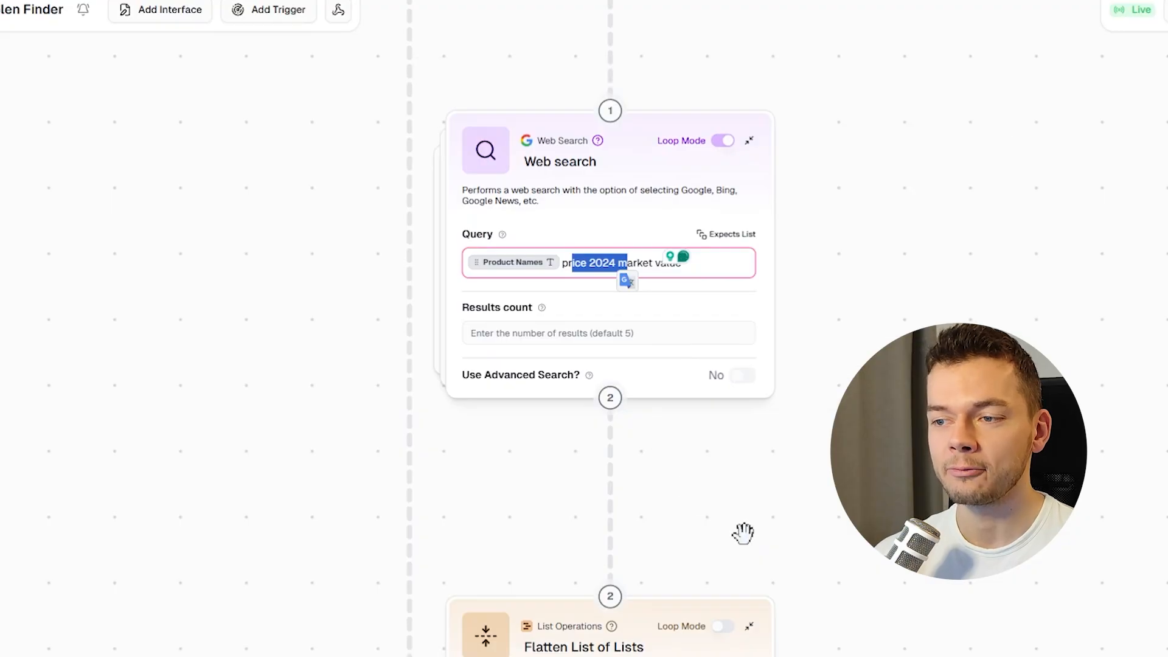
scroll(850, 643, down, 2)
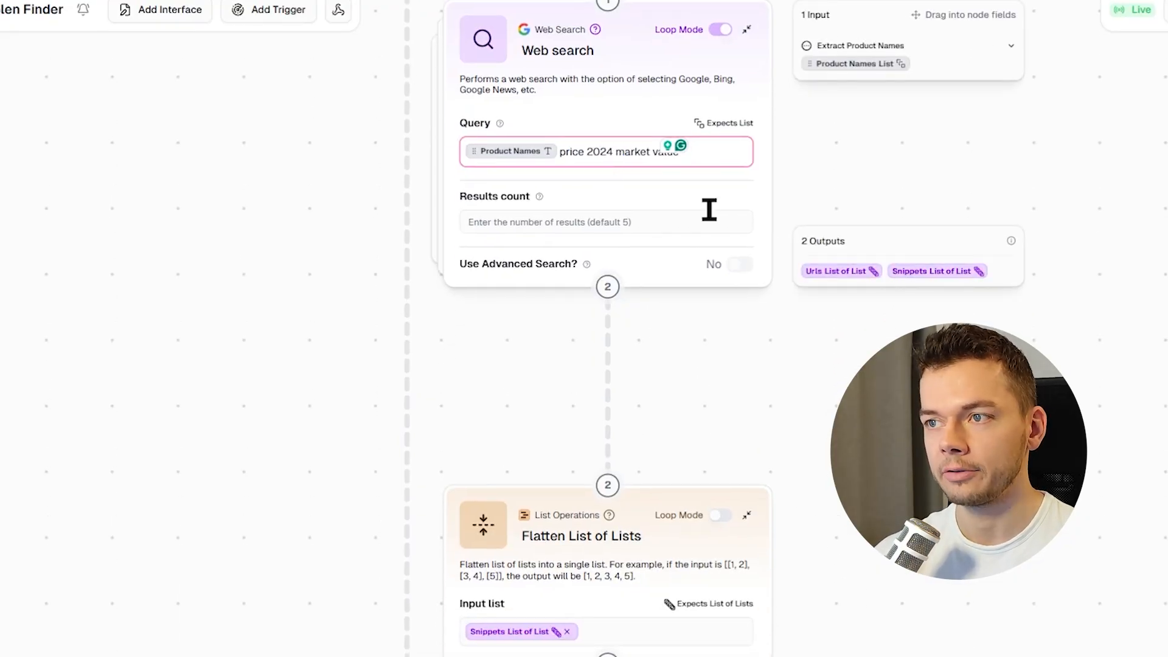
key(Delete)
text(5)
Examine the remaining nodes through to the Send Email Notification node.
scroll(710, 453, down, 3)
drag(893, 566, 880, 24)
drag(779, 536, 880, 264)
scroll(694, 380, up, 3)
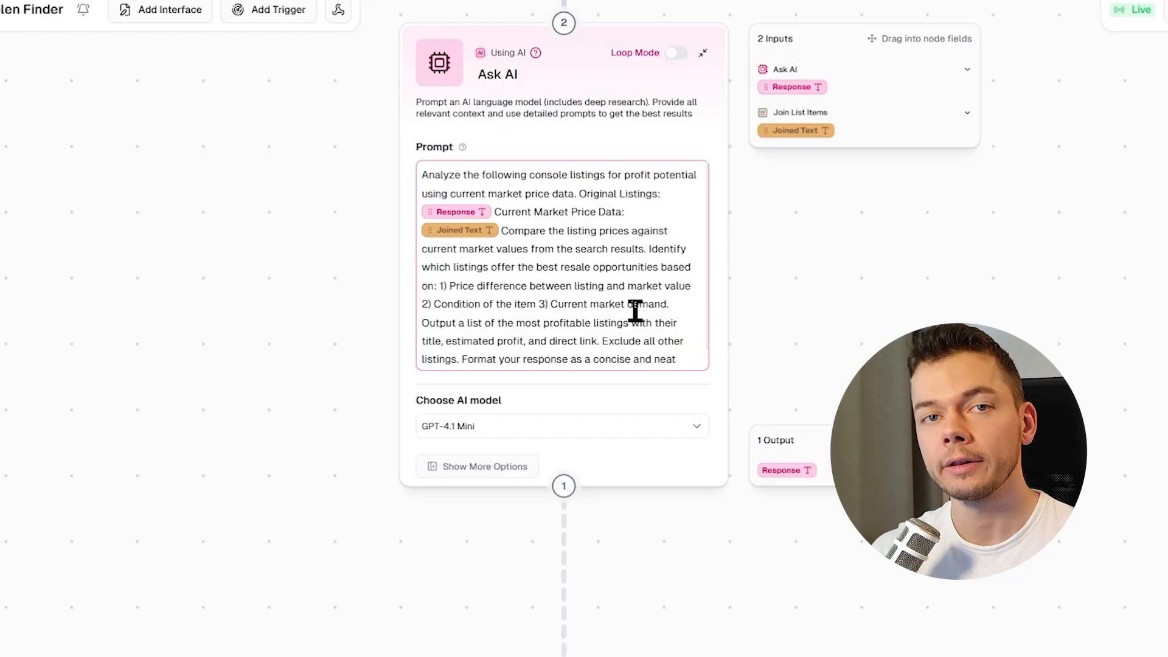
drag(287, 464, 320, 38)
drag(324, 527, 315, 302)
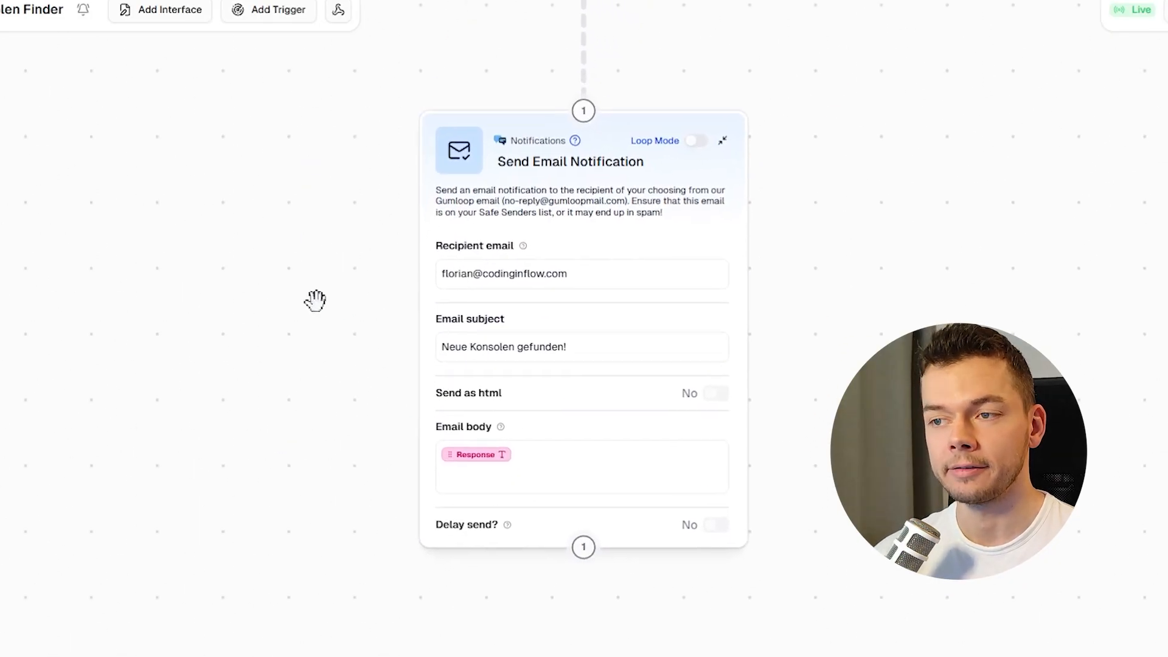
Run the flow and inspect the Ask AI node's inputs and outputs in the current run.
click(1126, 43)
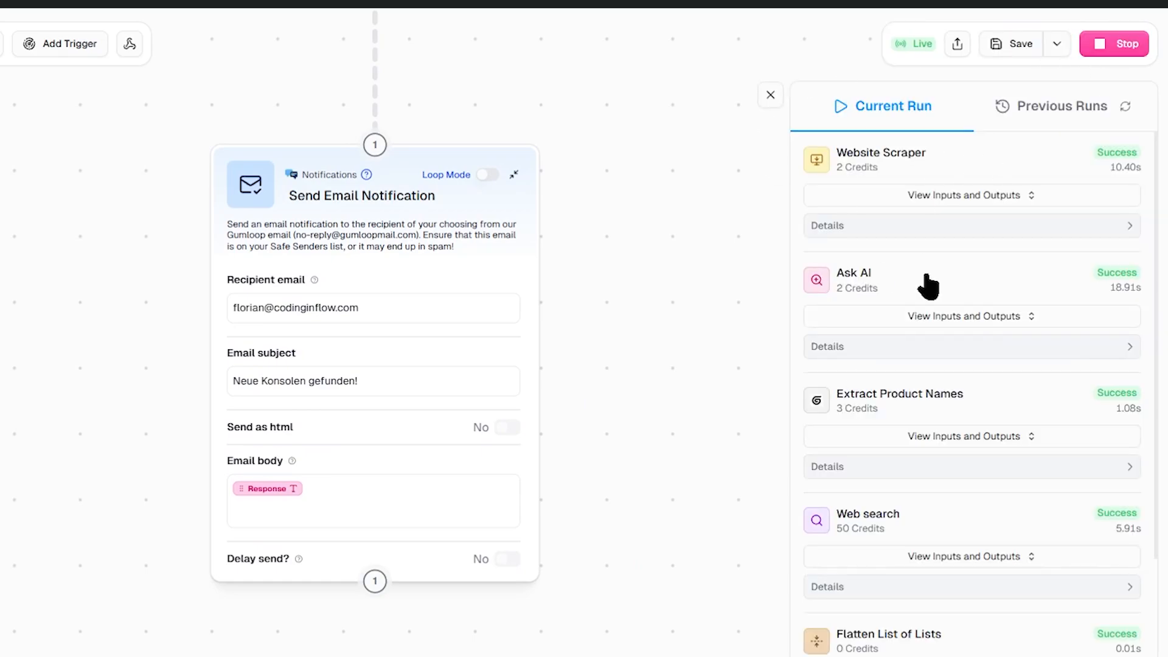
click(968, 316)
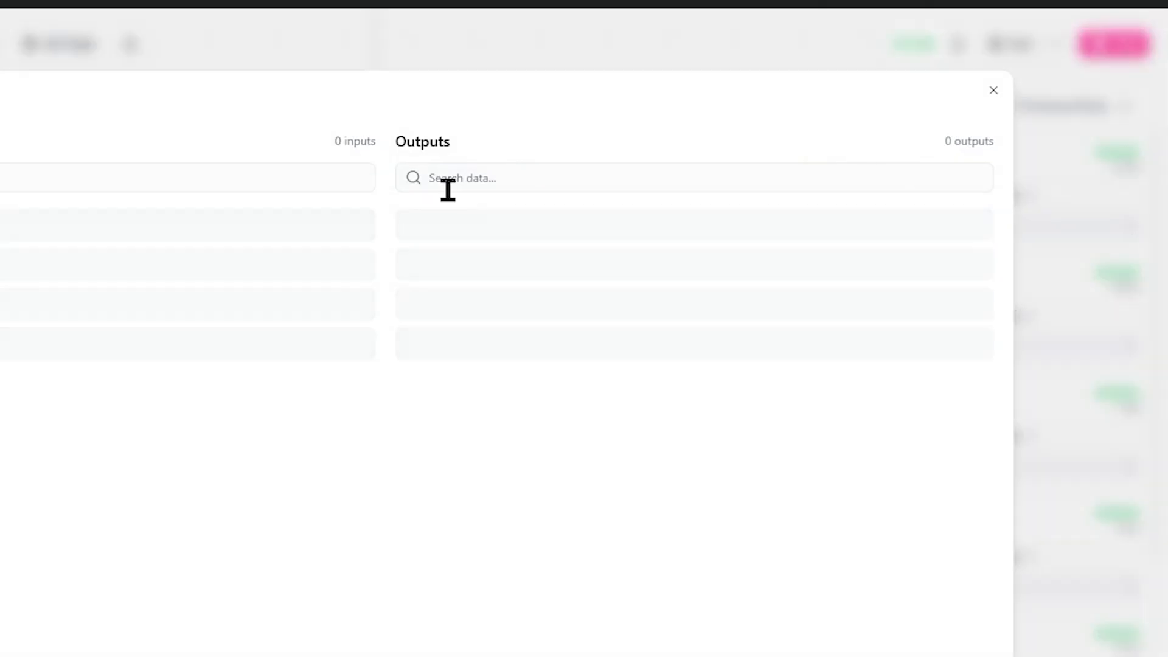
click(627, 225)
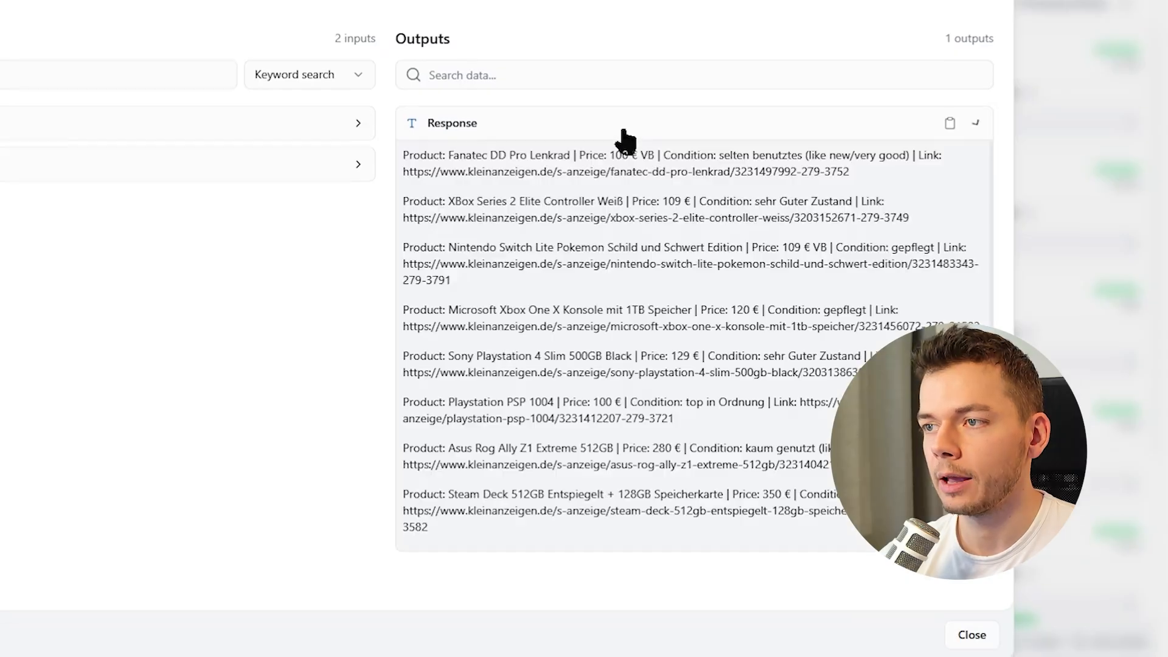
scroll(681, 523, down, 5)
click(1000, 2)
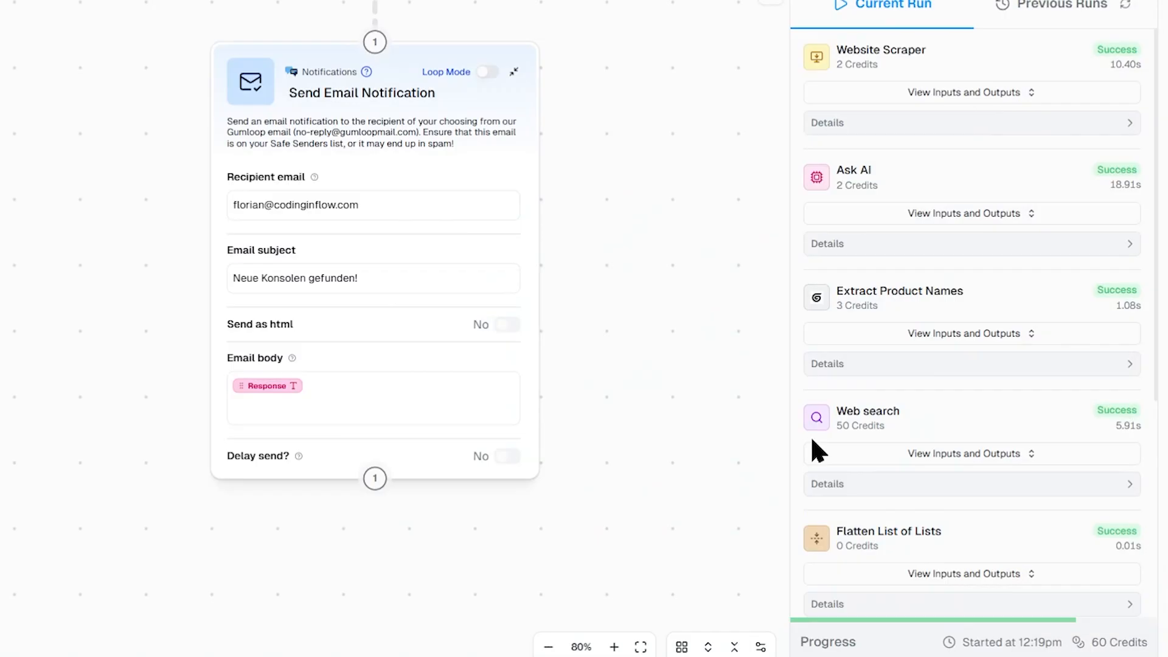
scroll(934, 296, down, 5)
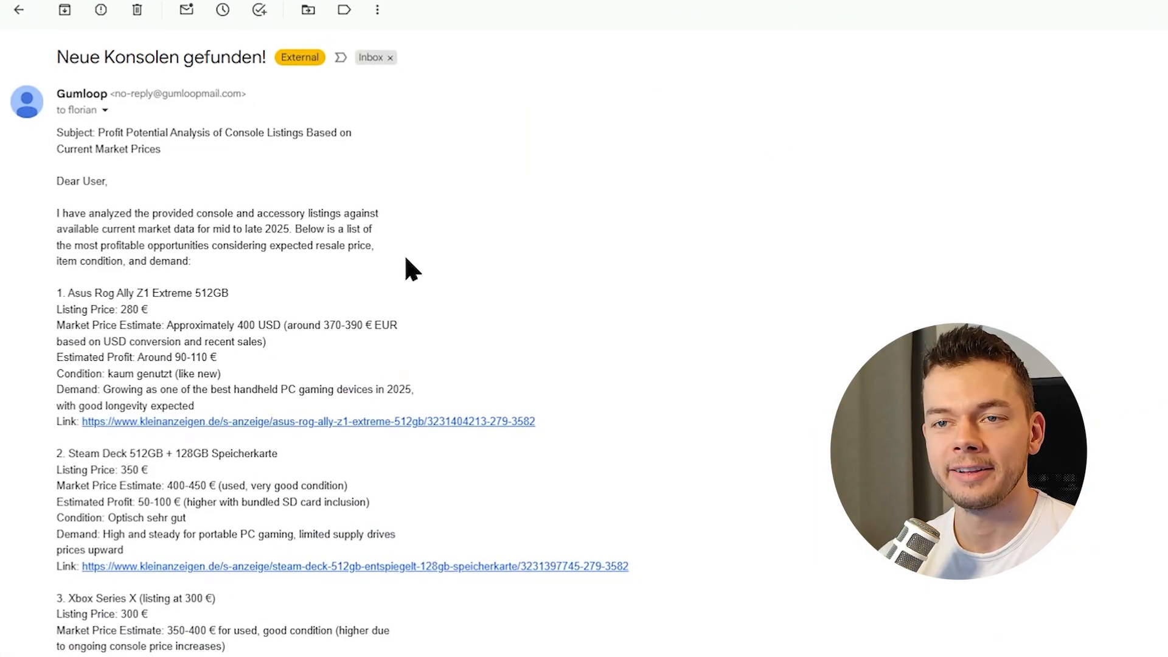
In Gmail, read the 'Neue Konsolen gefunden!' email and highlight the first listing's price and profit details.
scroll(777, 183, down, 4)
scroll(201, 164, up, 4)
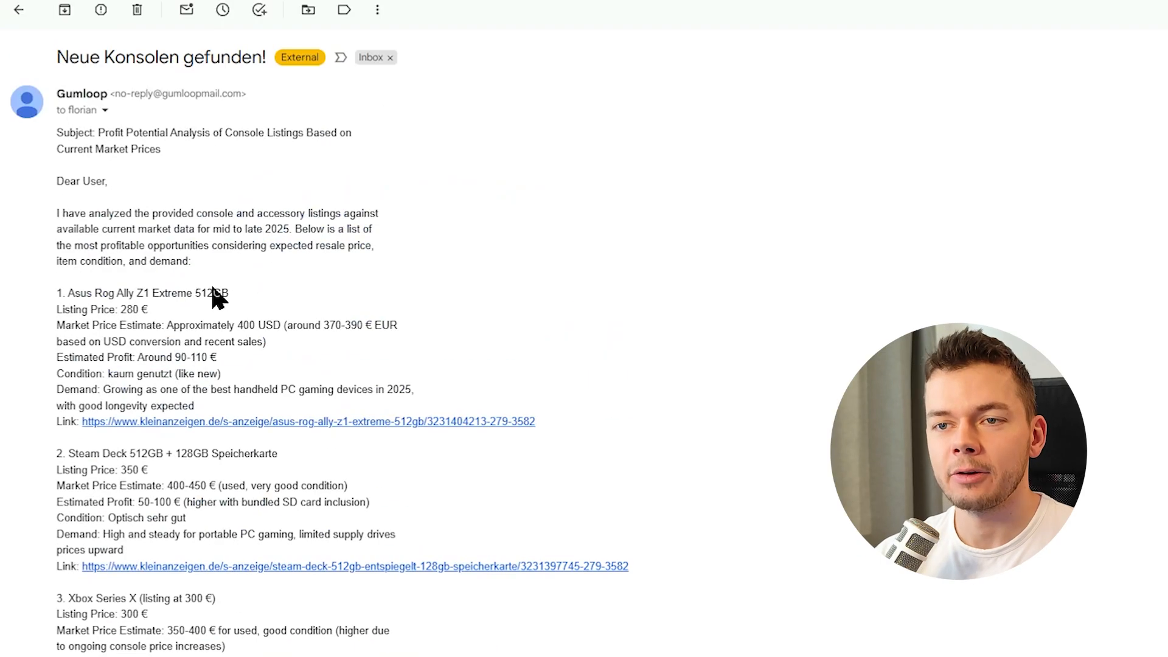
scroll(96, 304, down, 4)
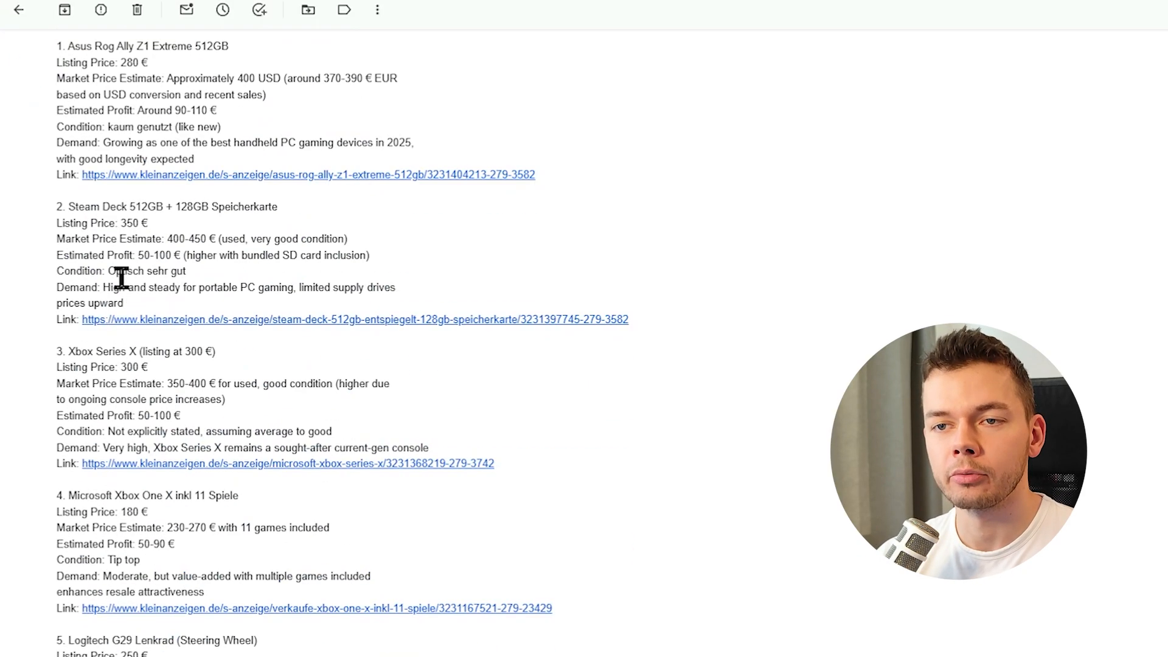
drag(57, 64, 237, 124)
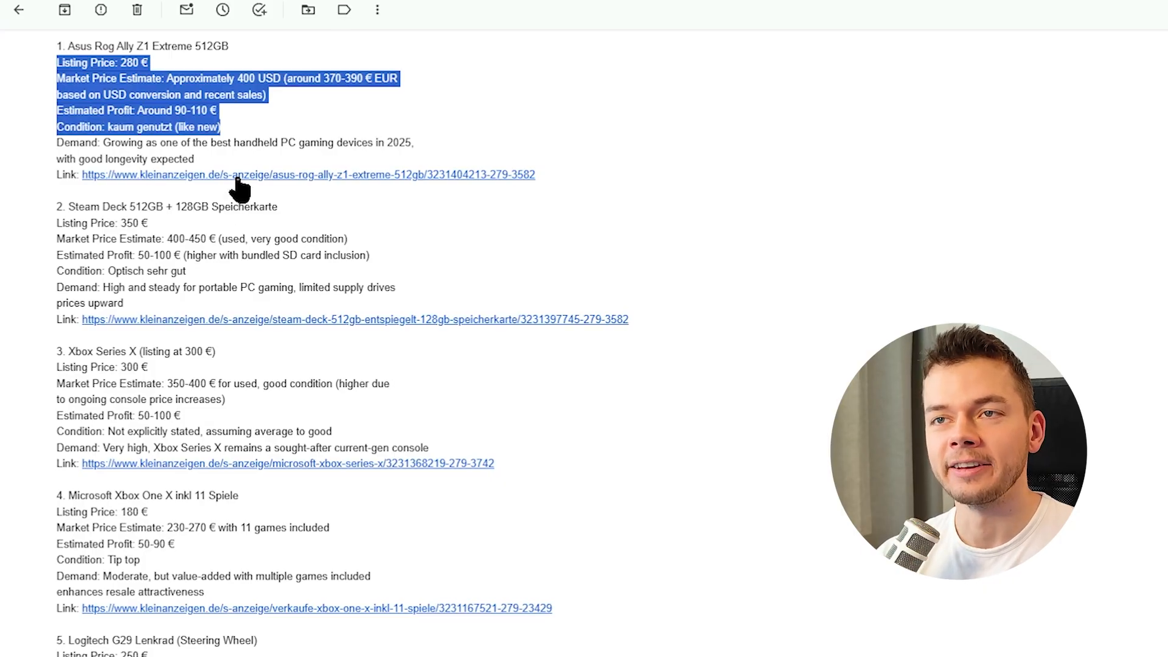